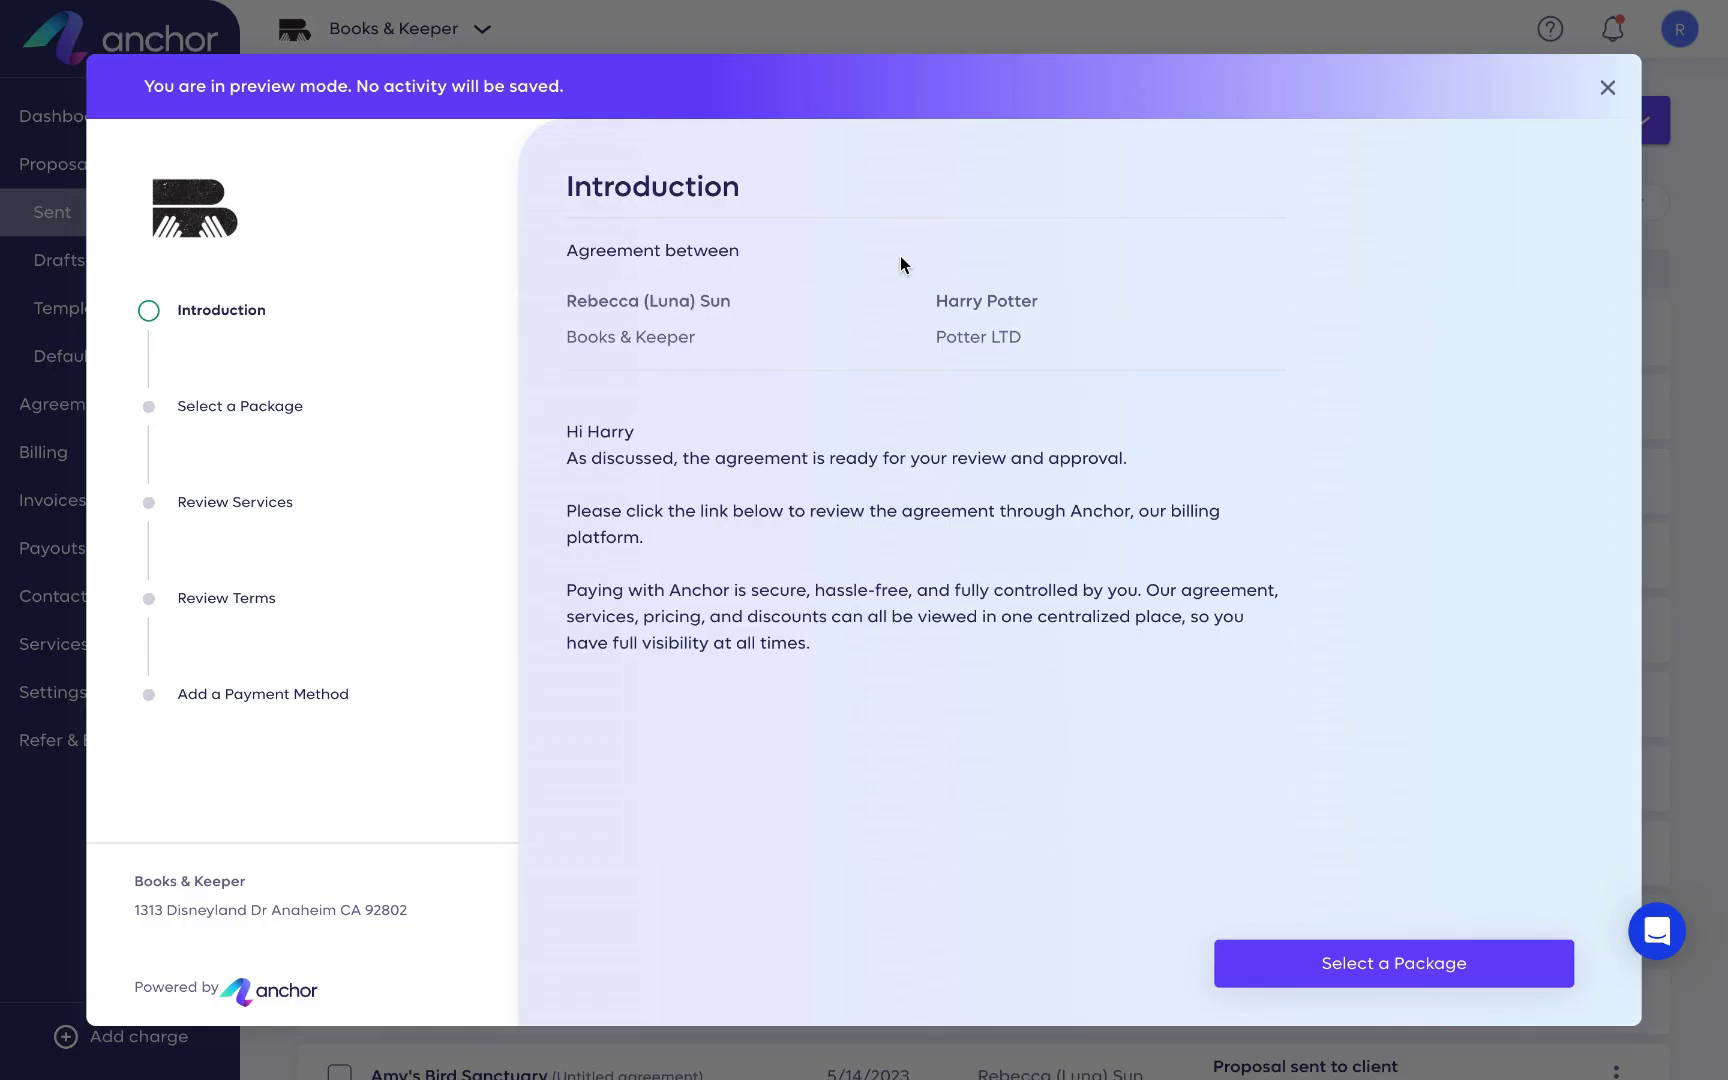
In the client preview, pick the Option 3 package and continue to the services.
click(316, 406)
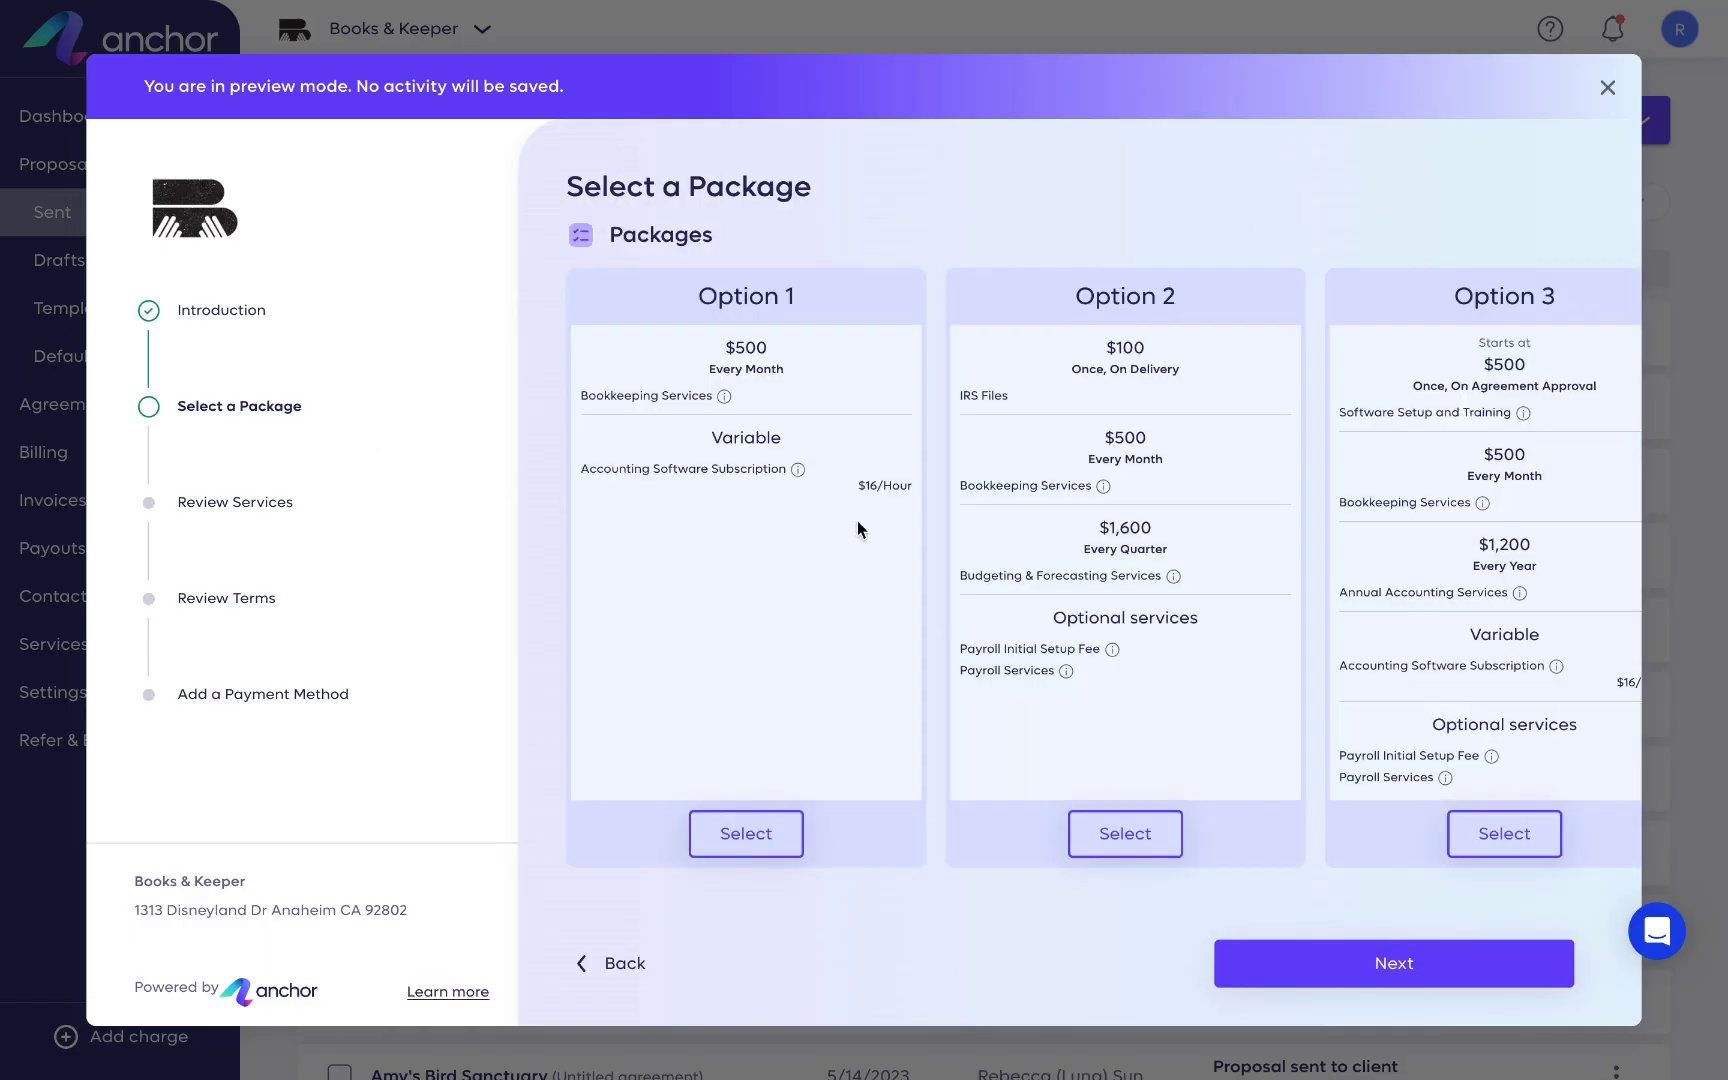
scroll(1372, 539, right, 1)
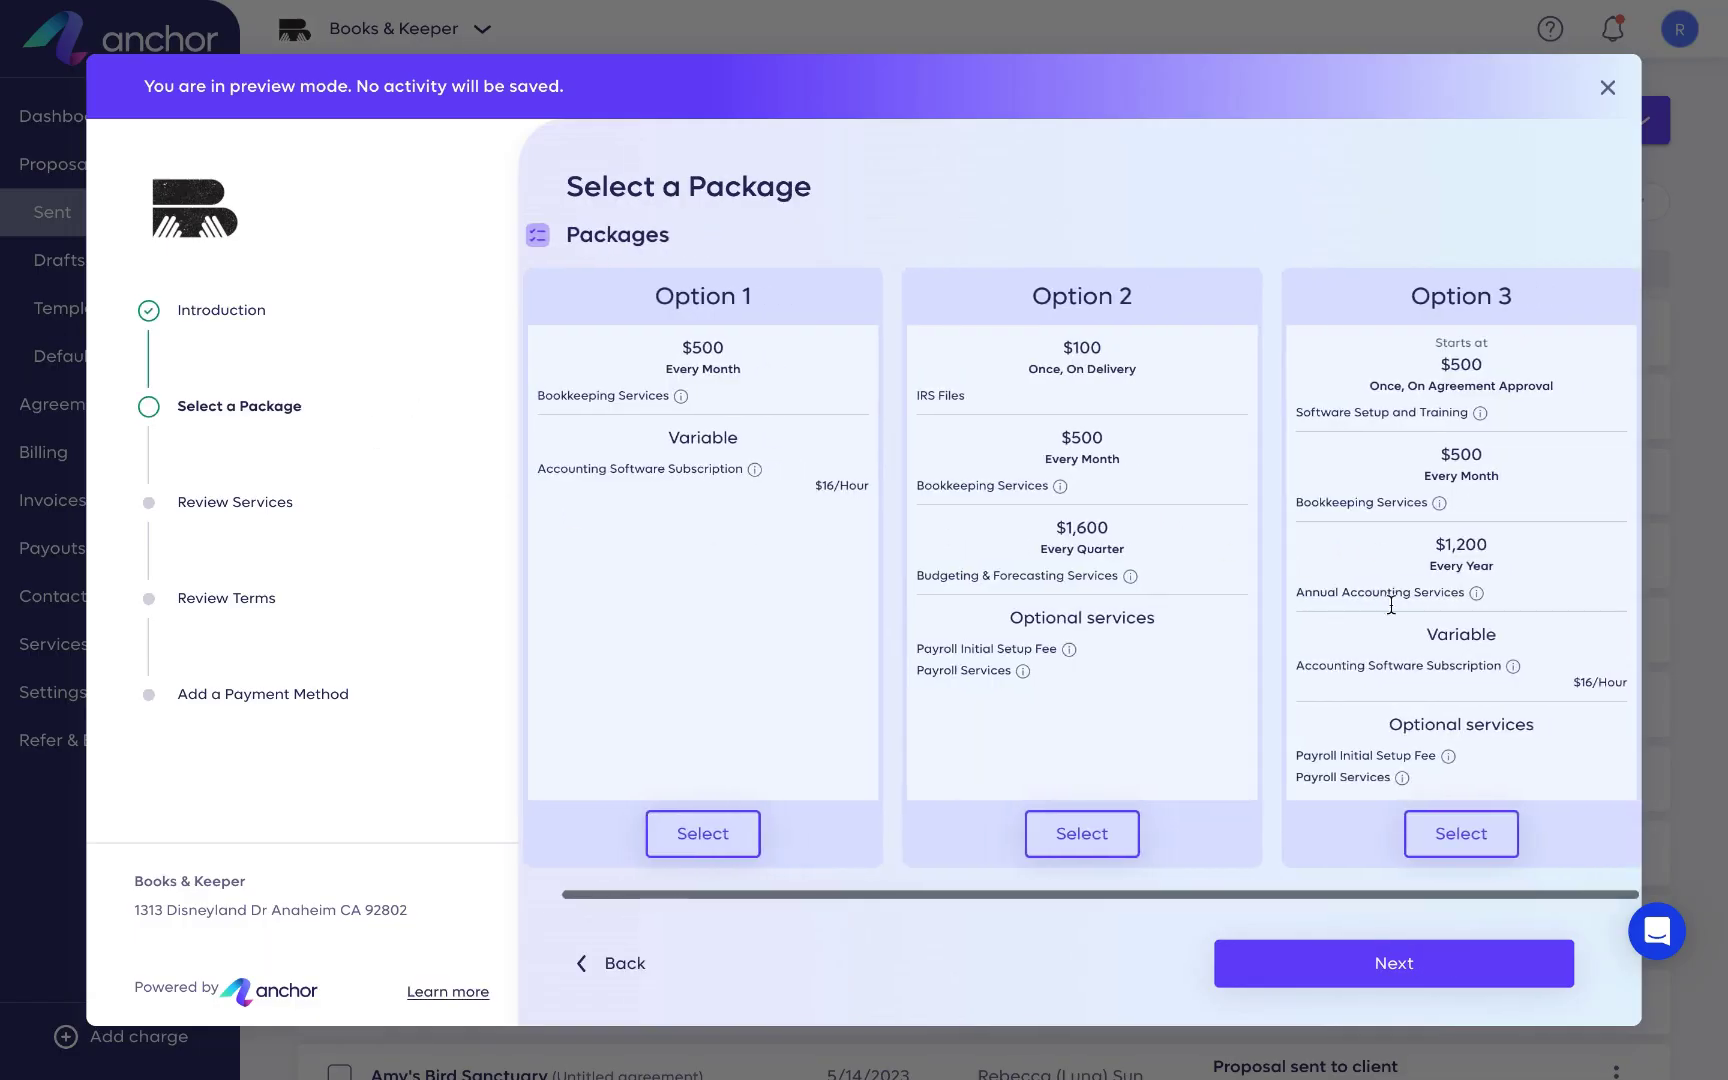
click(1448, 845)
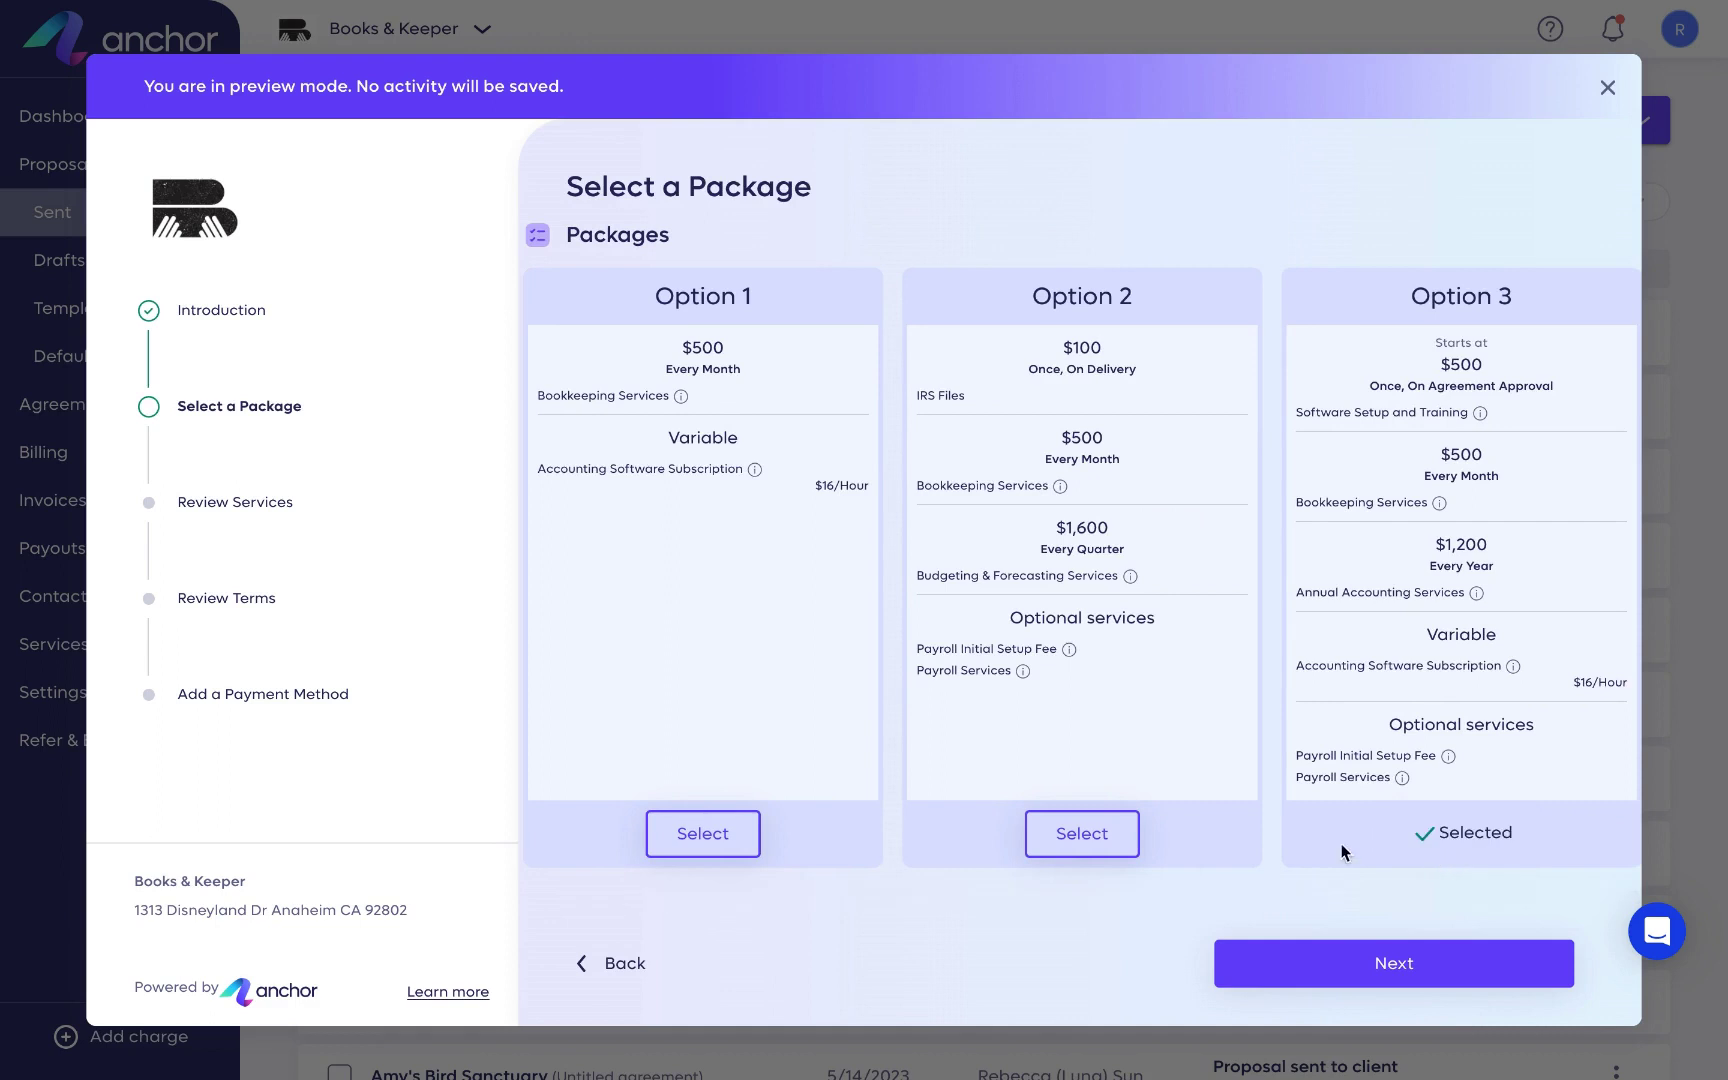
click(1389, 957)
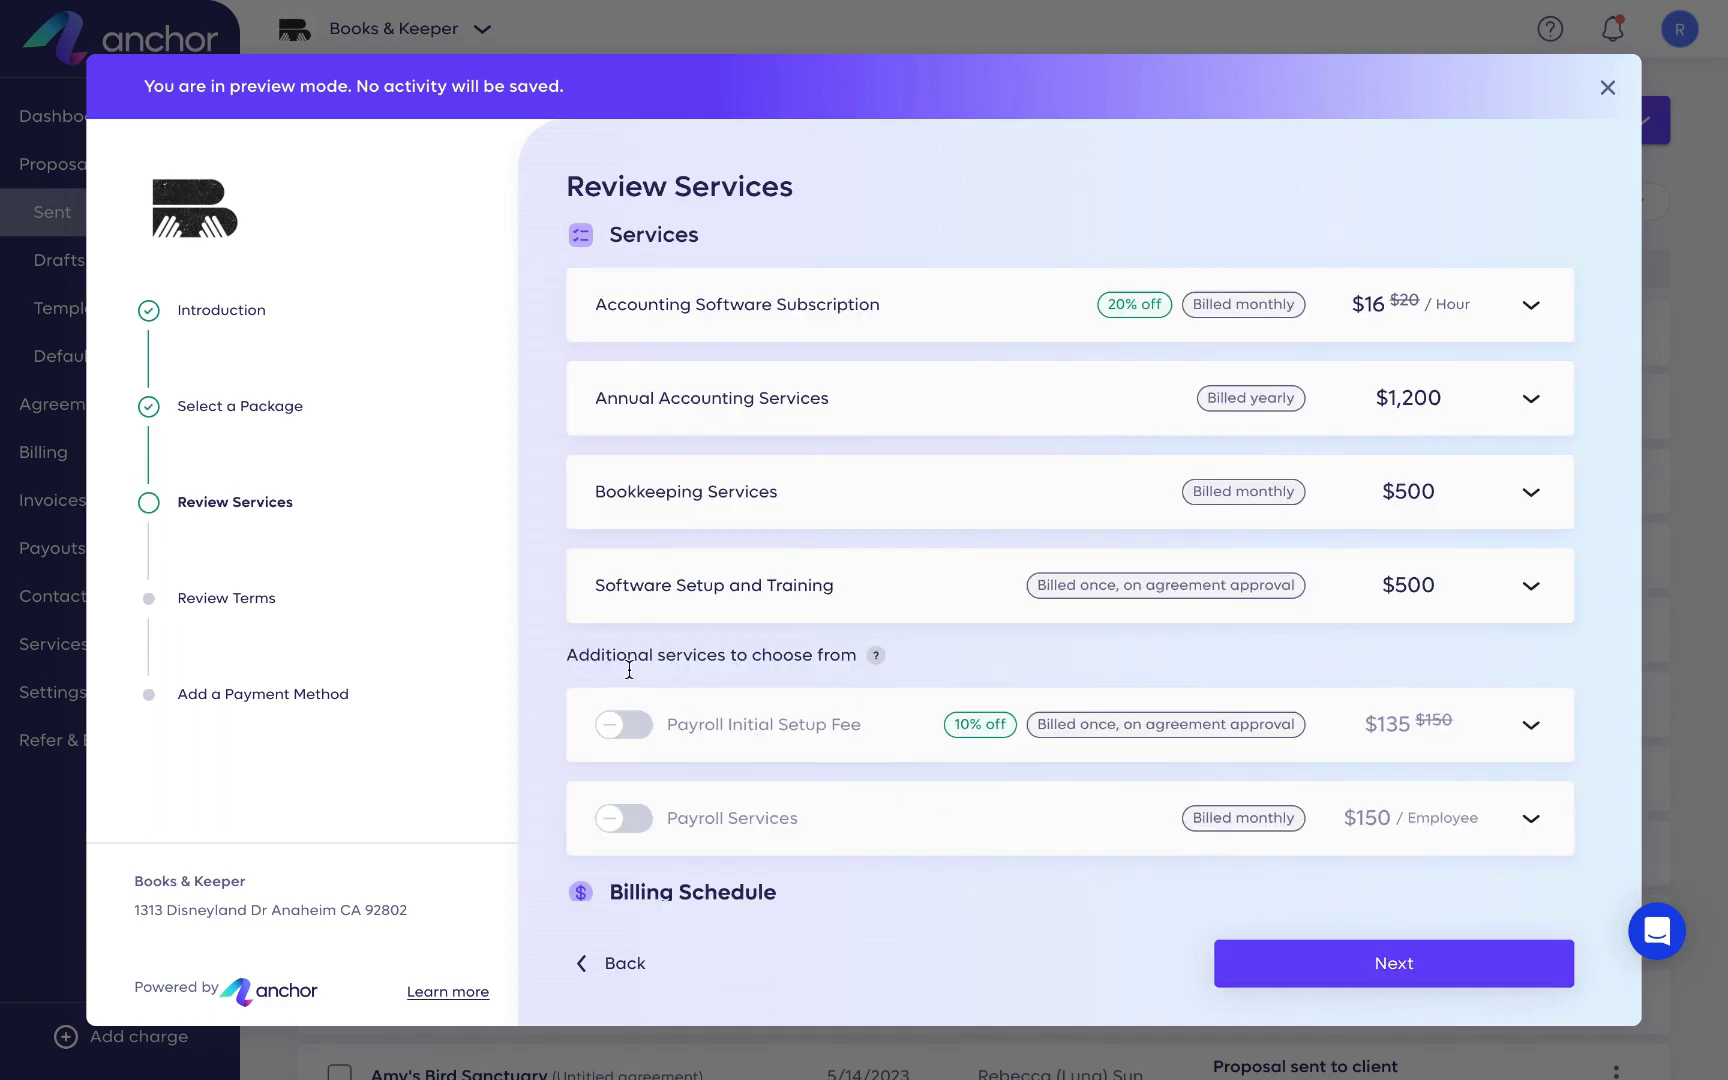
Add Payroll Initial Setup Fee and Payroll Services, then reach the payment step and compare ACH and card forms.
click(624, 724)
click(622, 818)
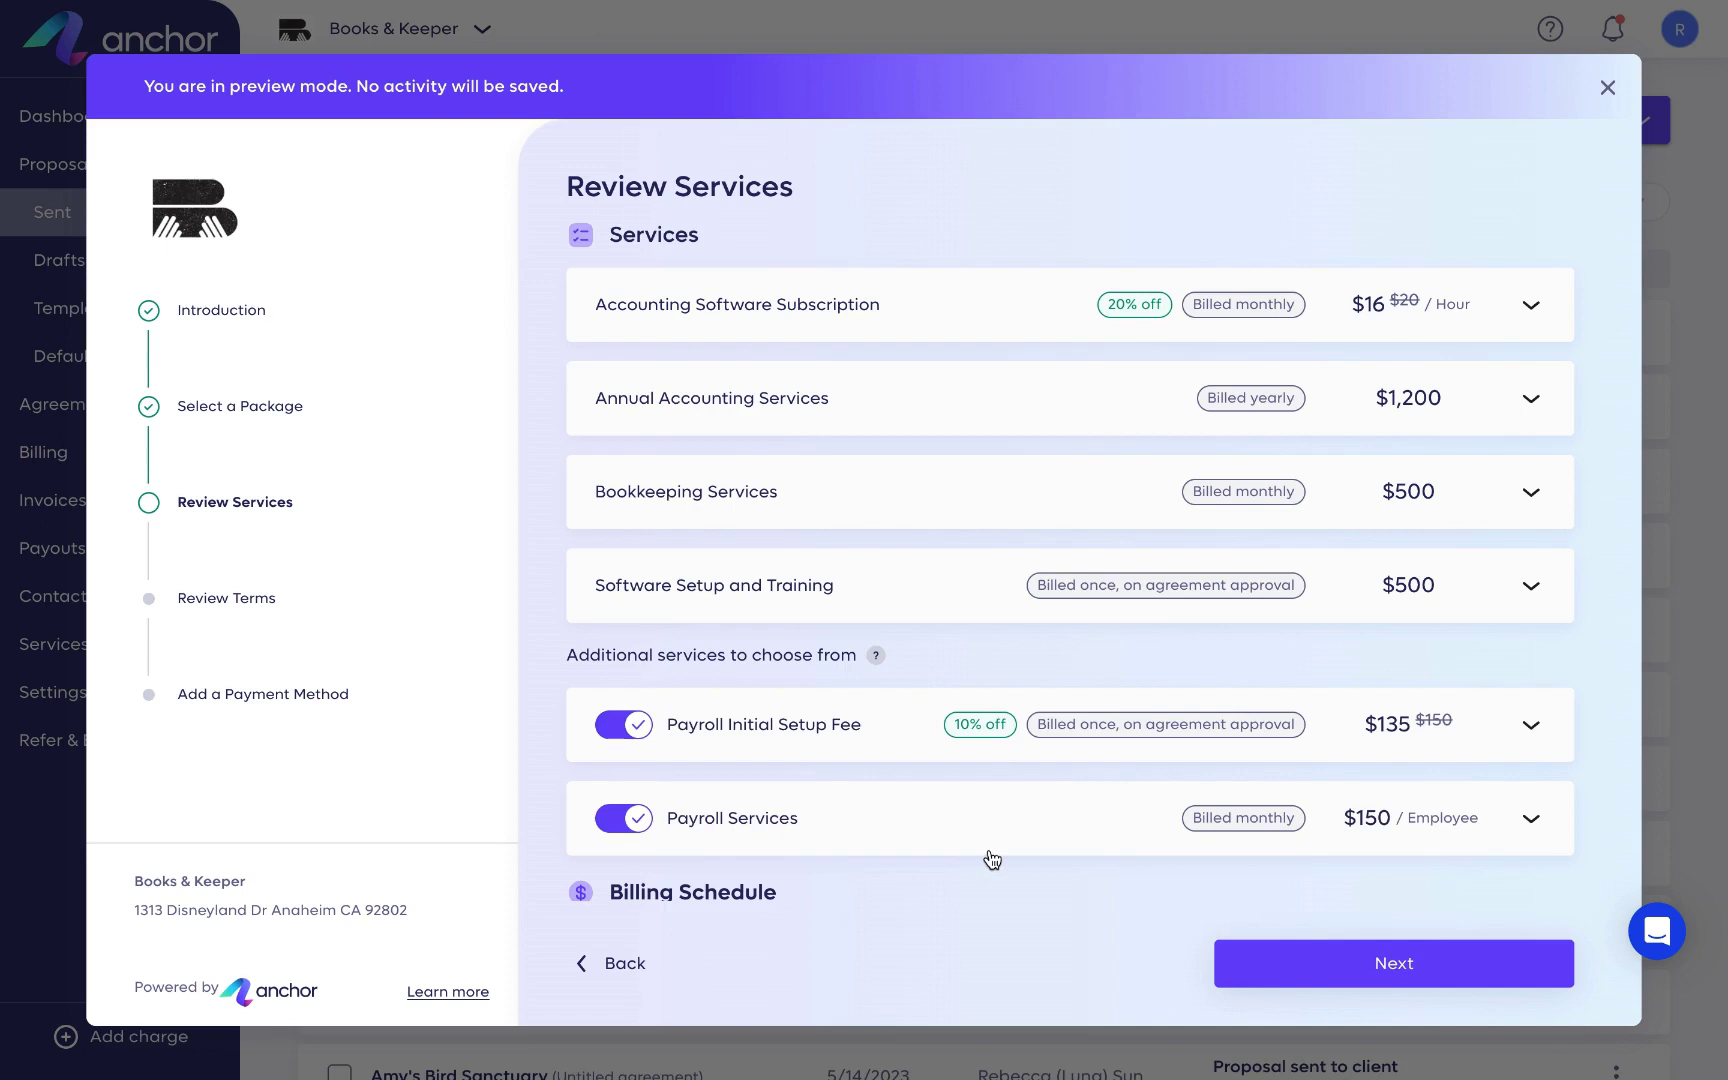
click(1334, 982)
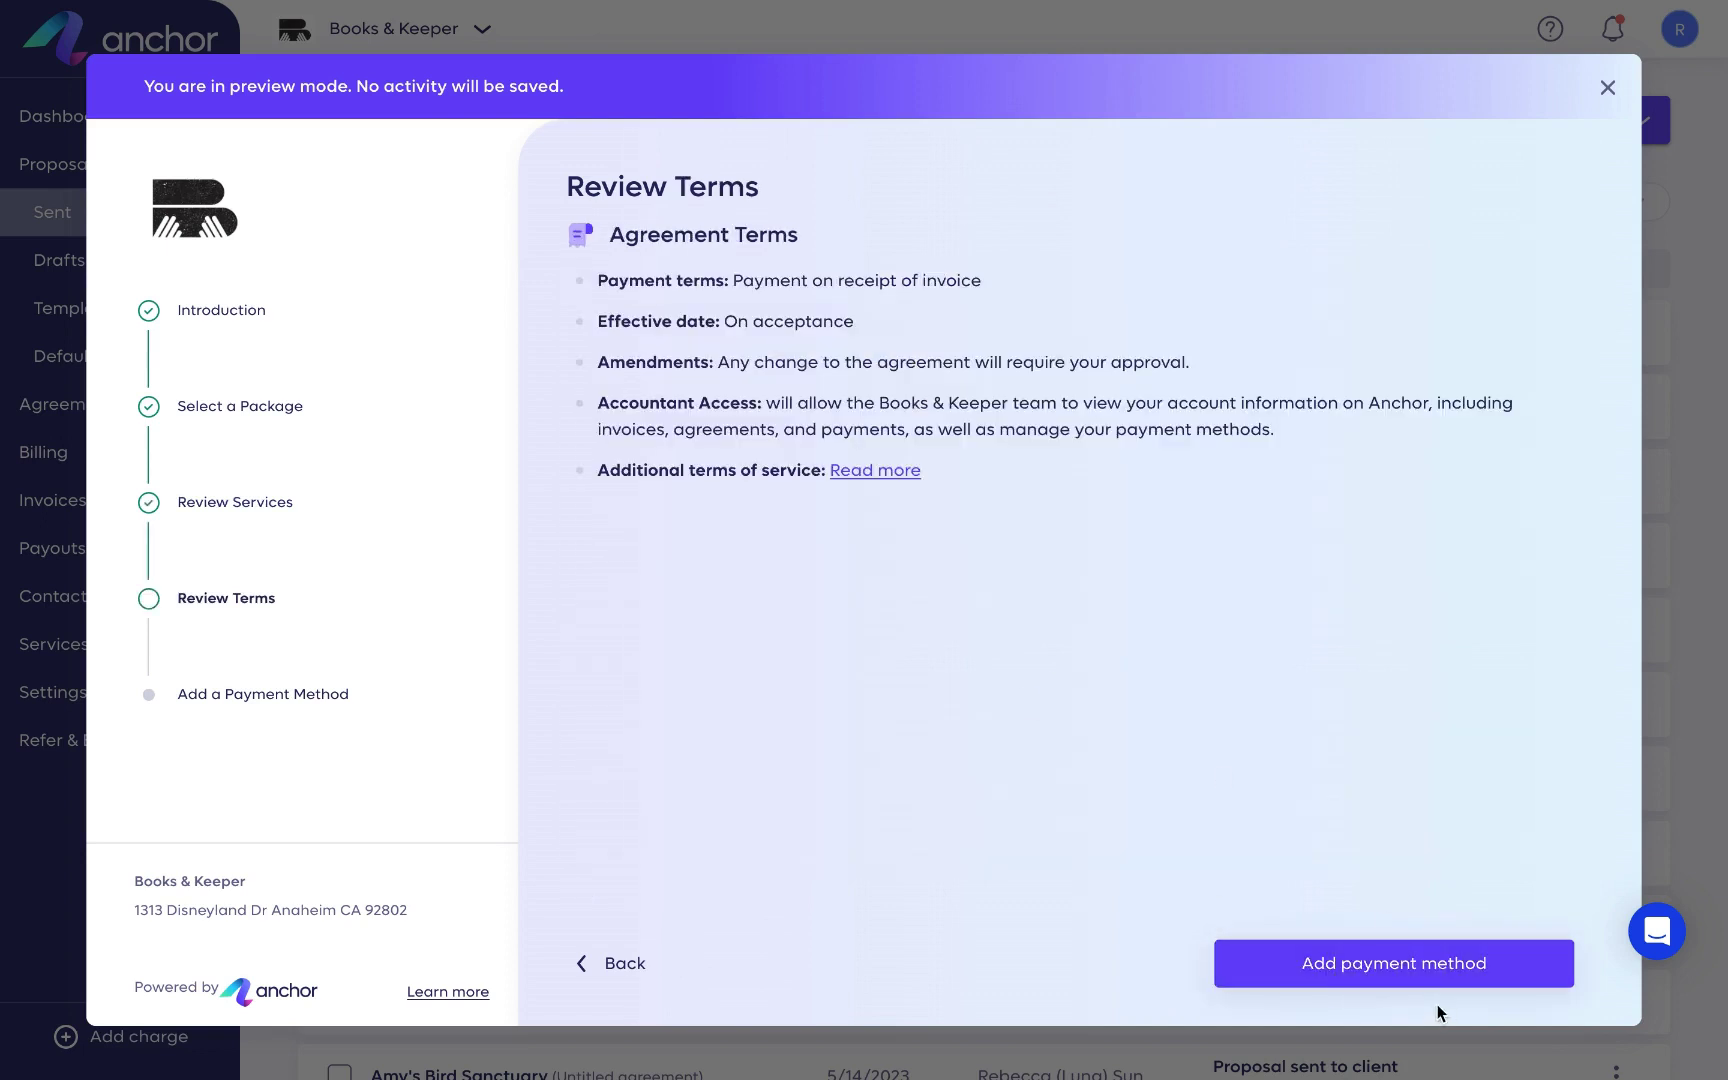
click(1424, 975)
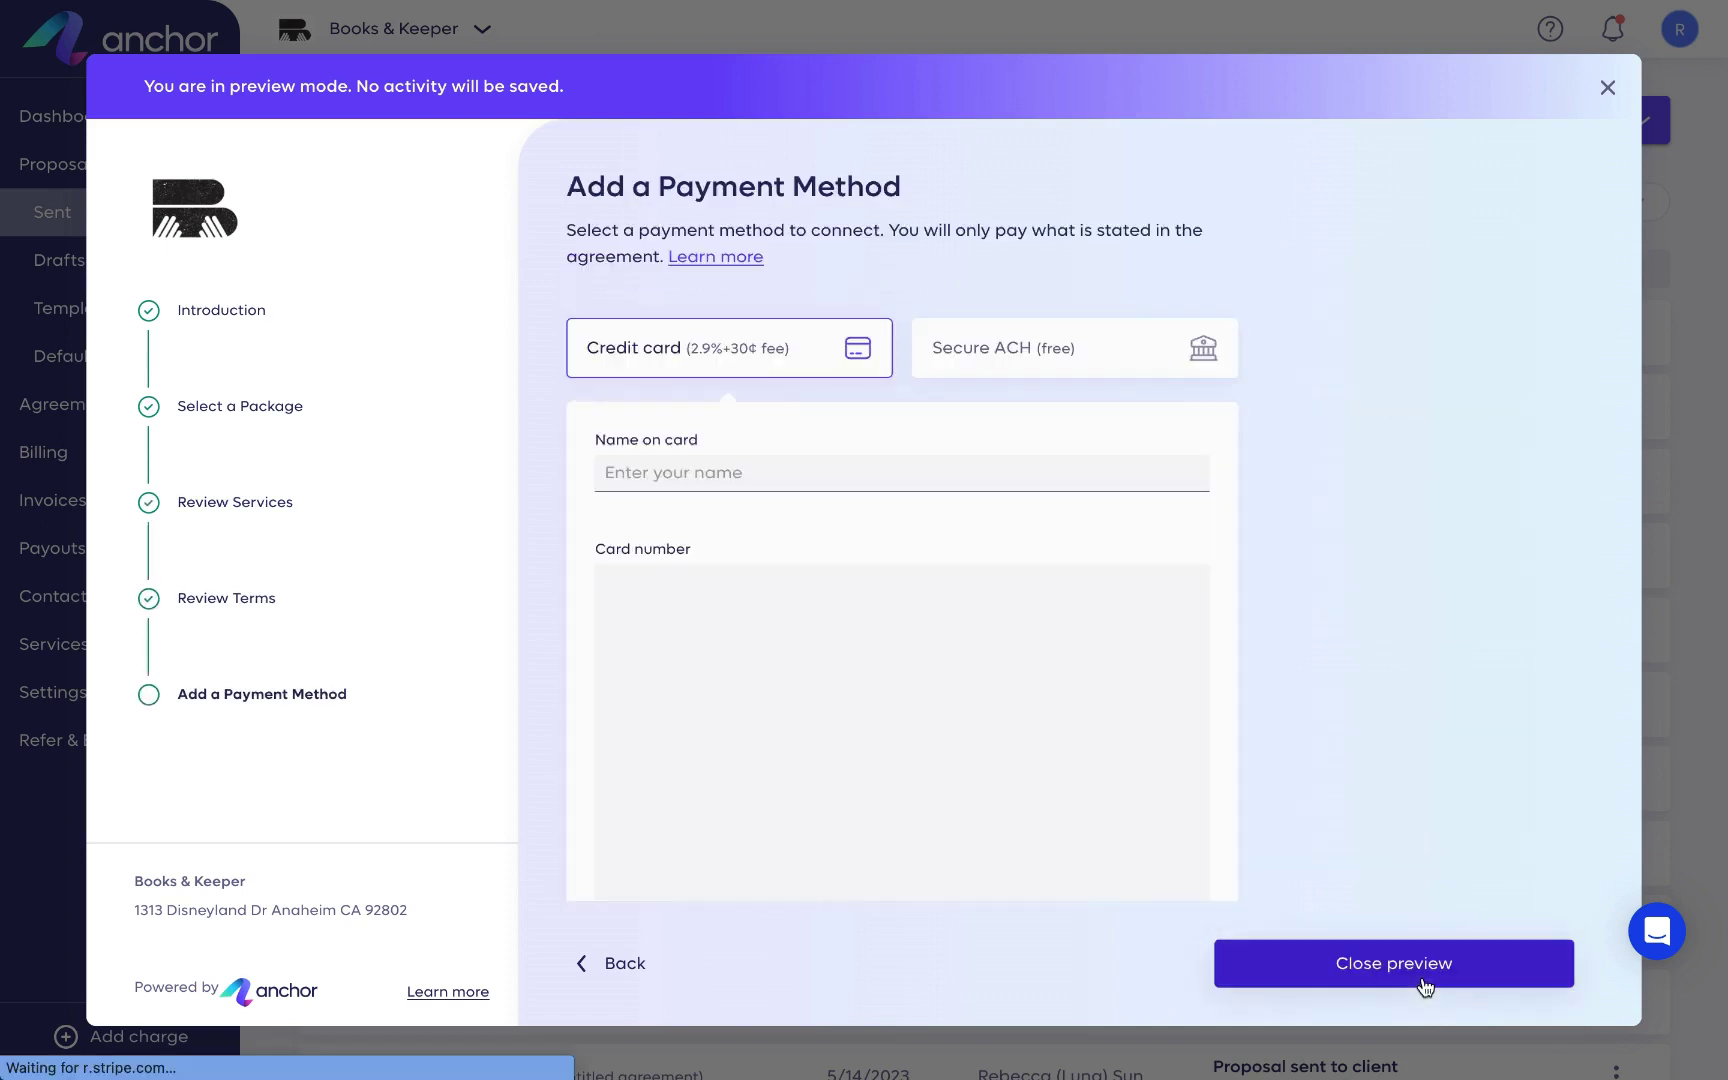
click(1224, 352)
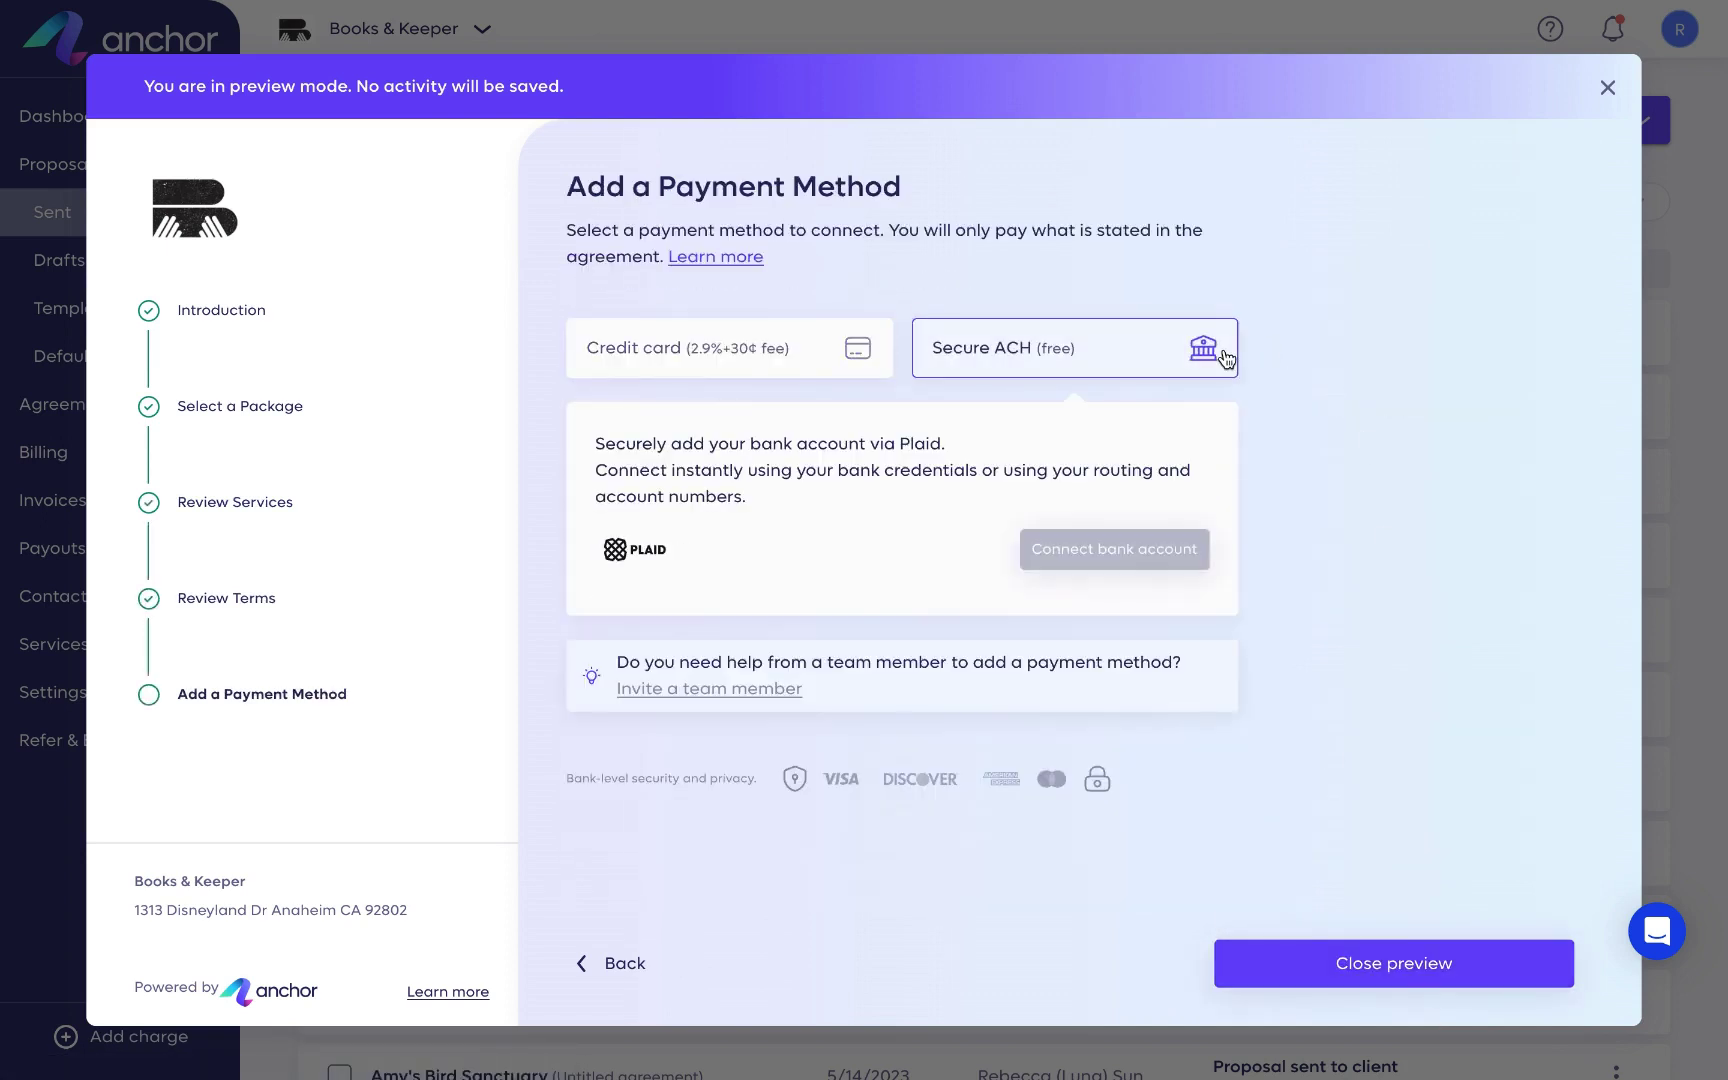
click(744, 345)
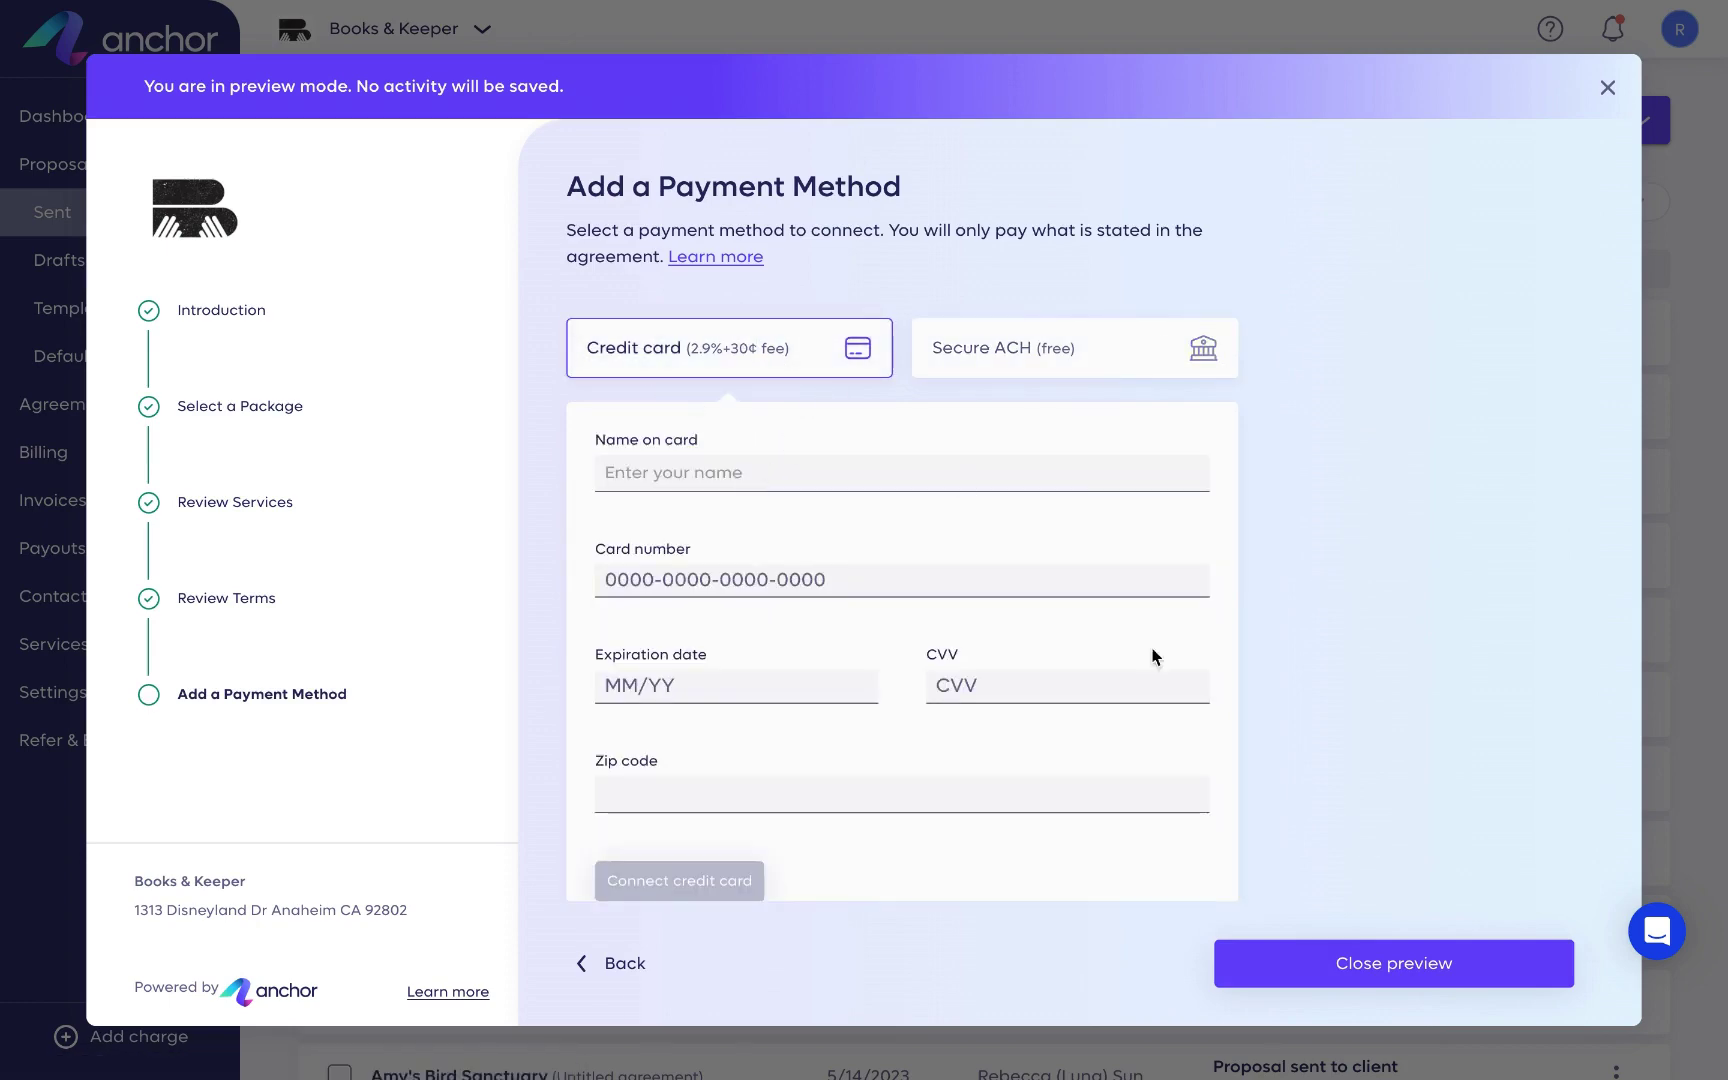
Close the preview, check Default settings, then start a new proposal from Sent proposals.
click(1396, 960)
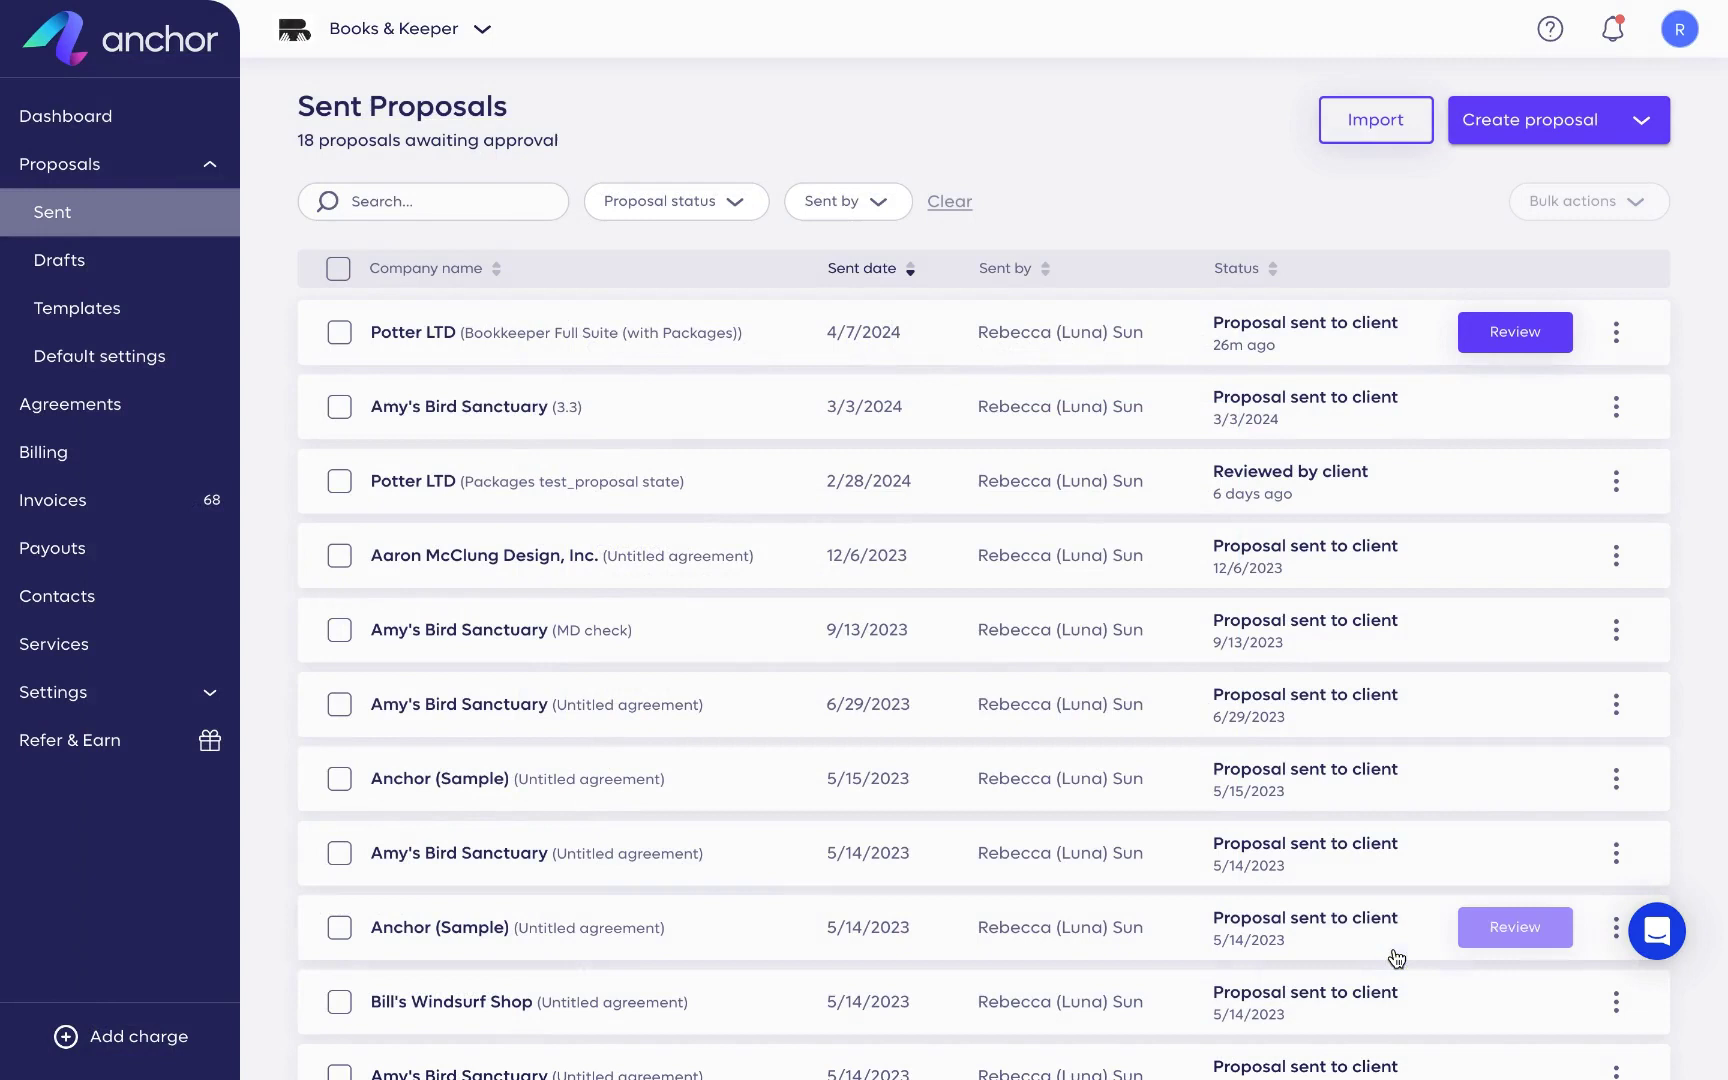
click(166, 376)
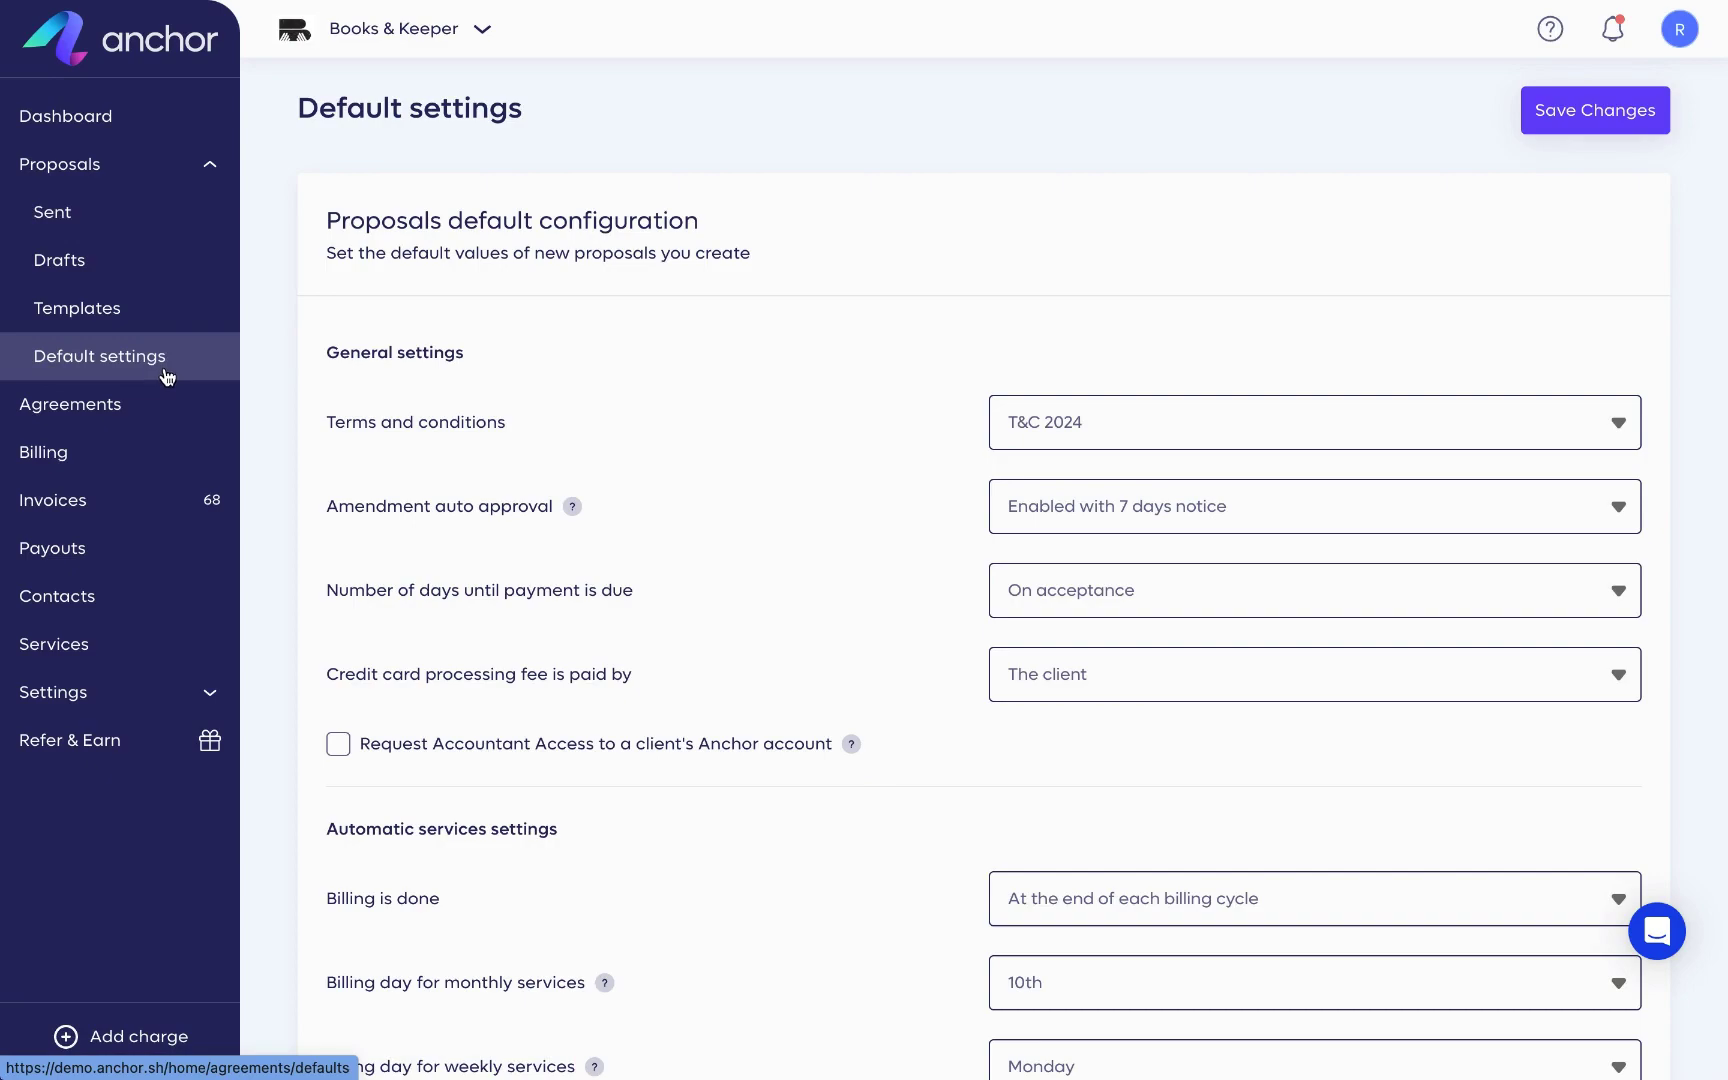
click(155, 208)
click(1491, 146)
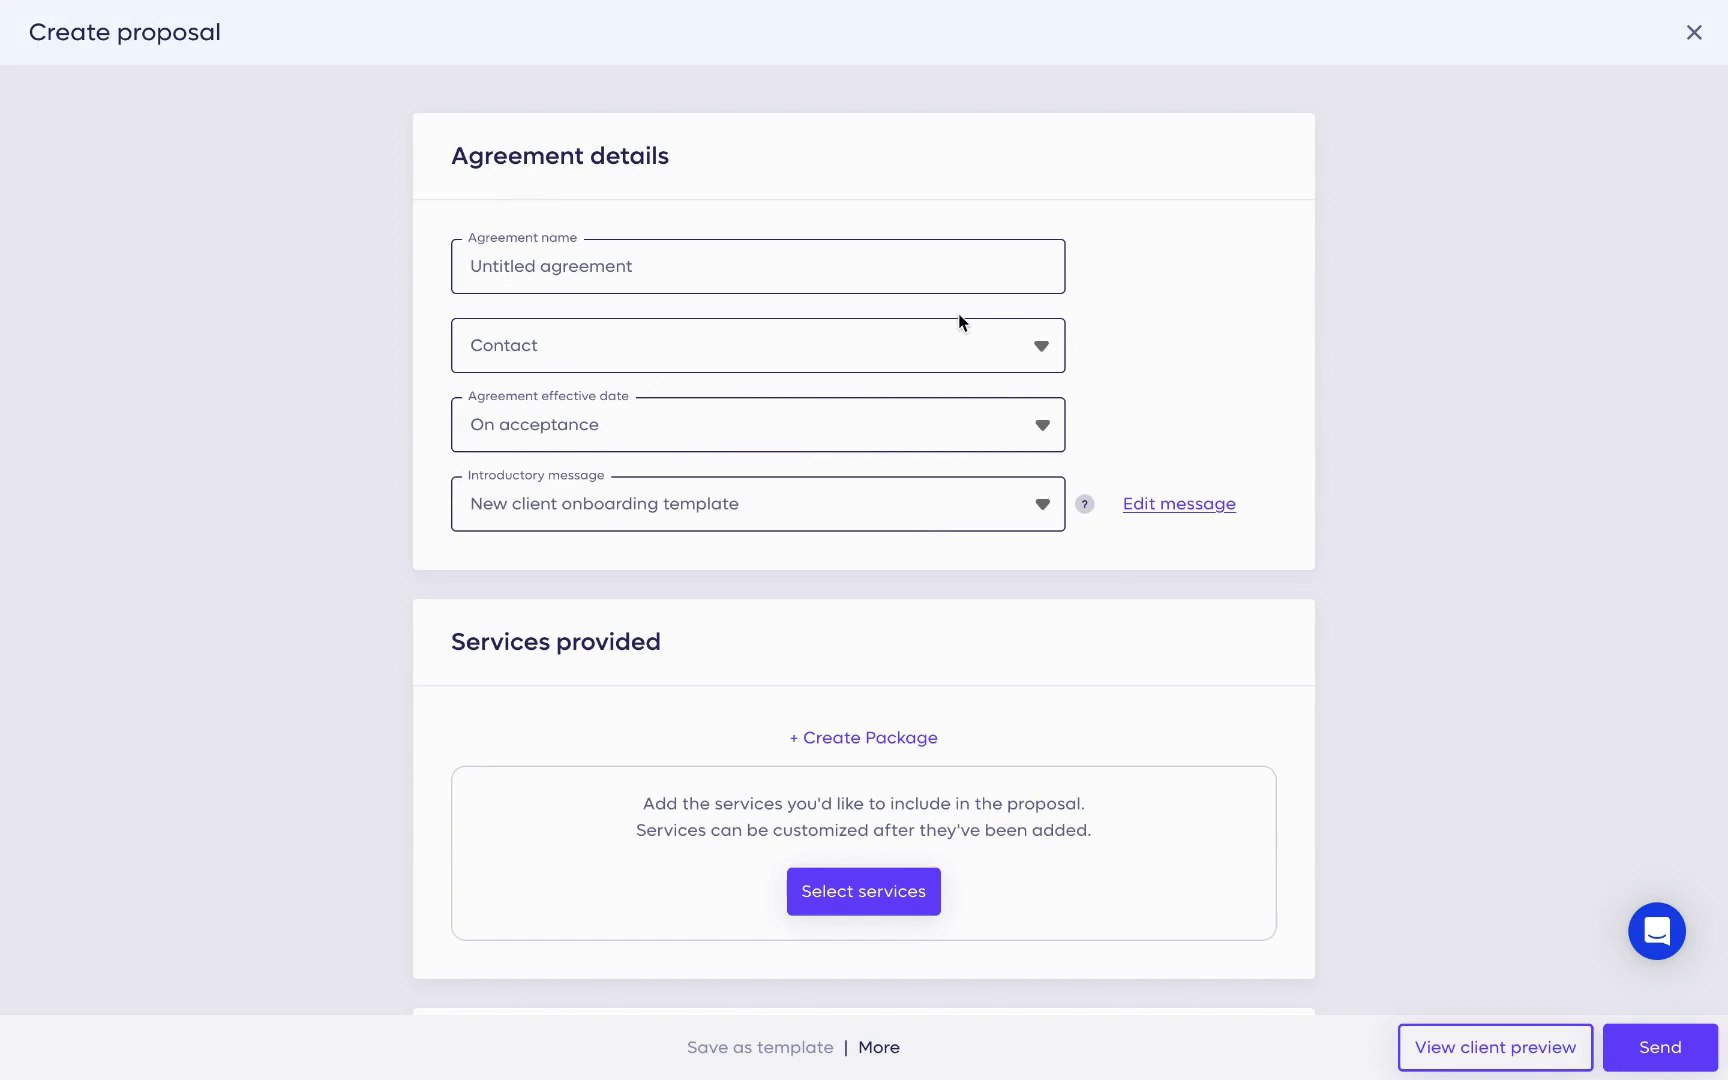
Rename the agreement to 'Amy's bird sanctuary, California' using a saved clipboard entry.
click(786, 257)
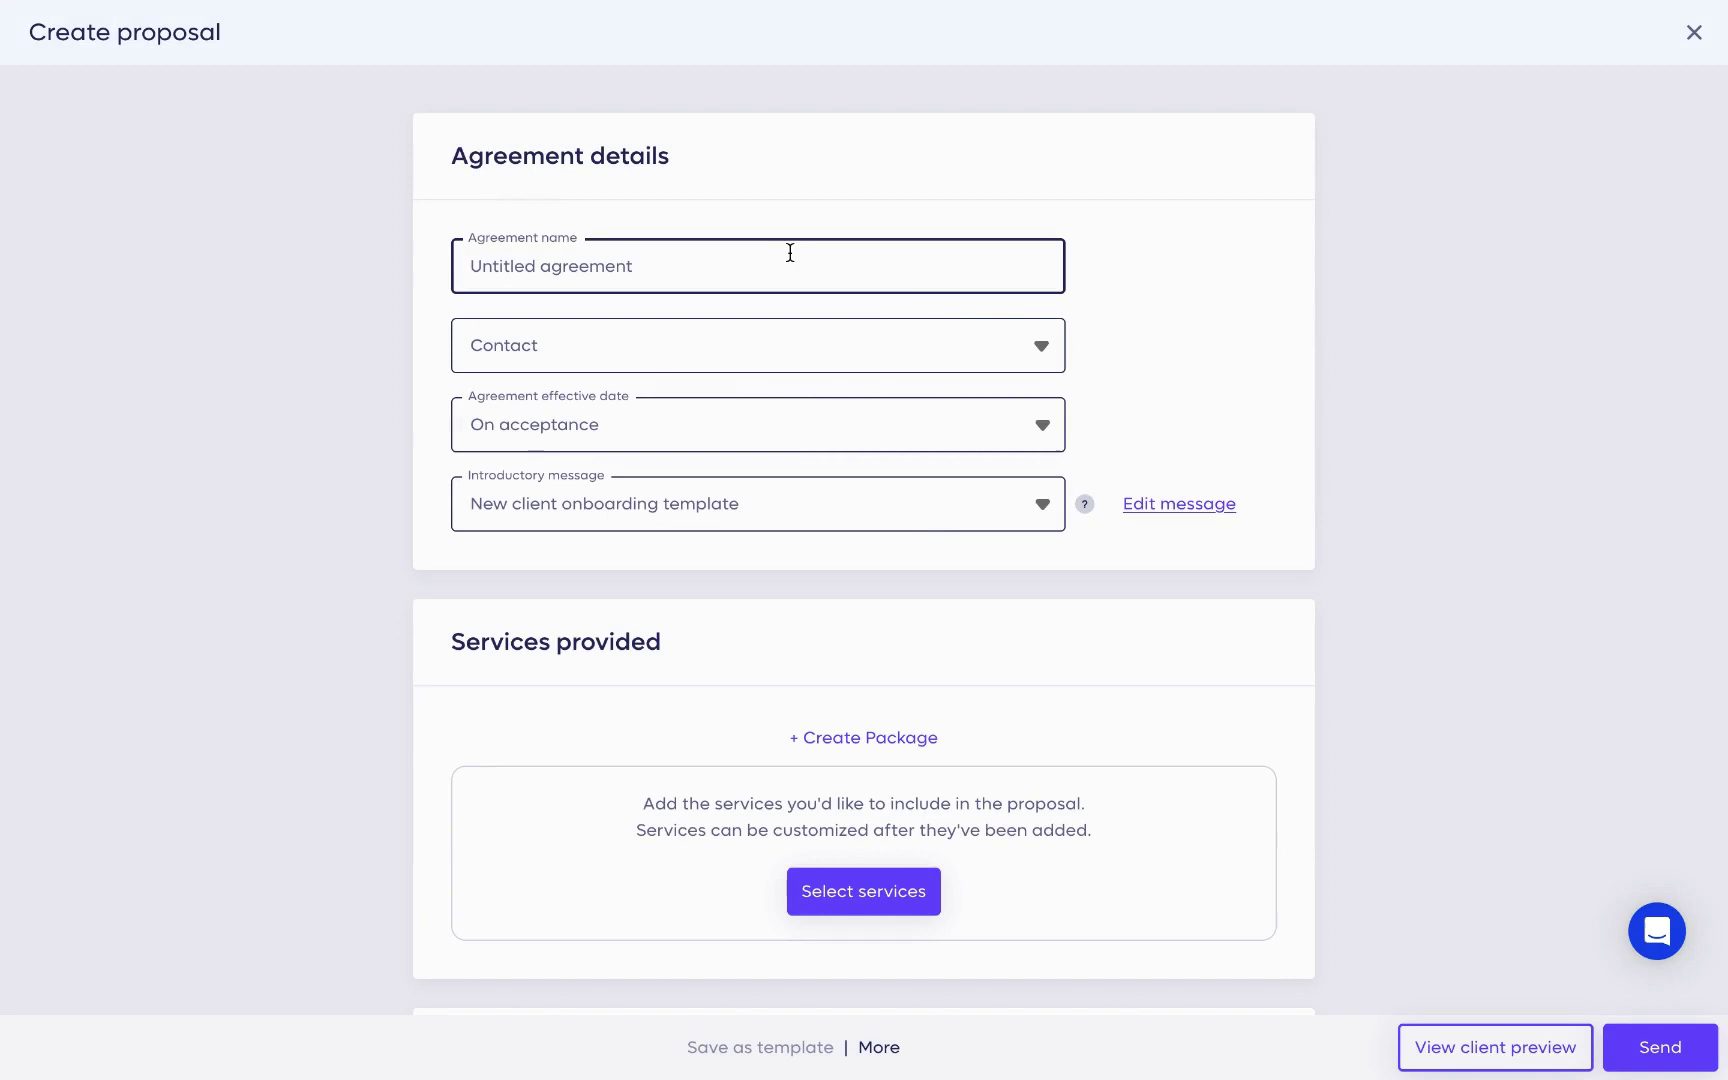
key(super+a)
key(super+shift+v)
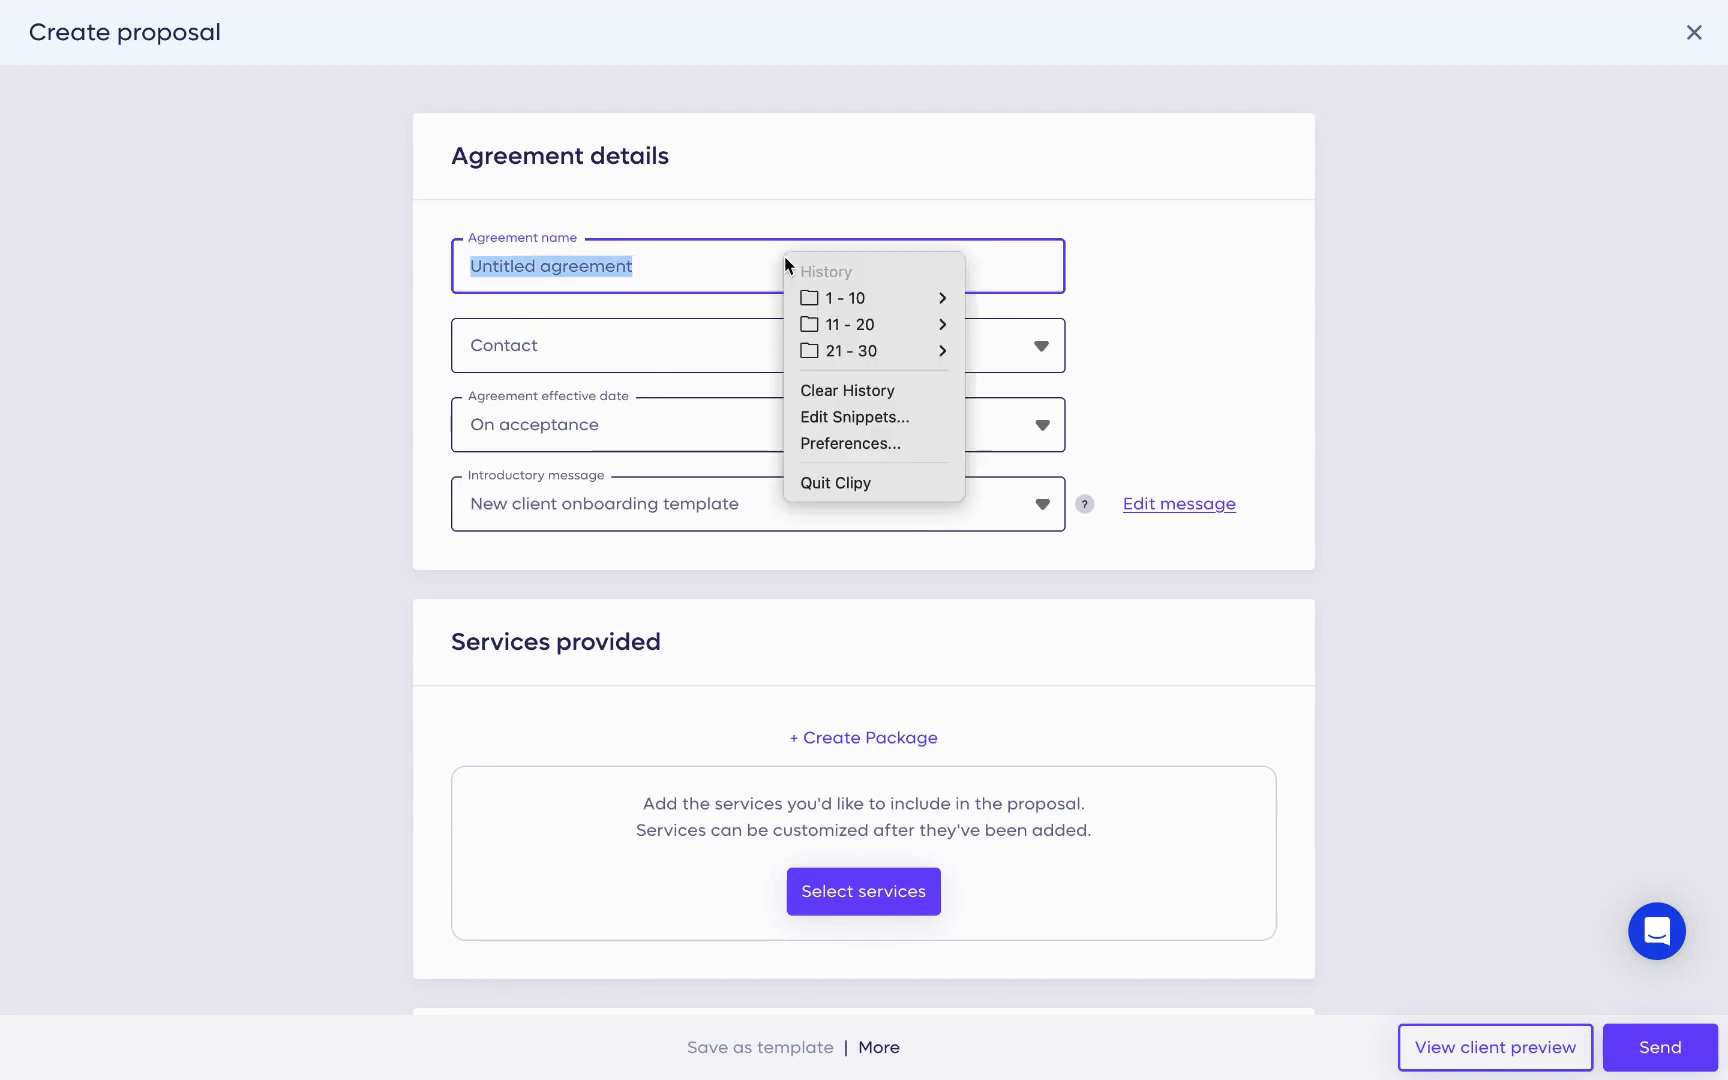
mouse_move(850, 297)
click(994, 325)
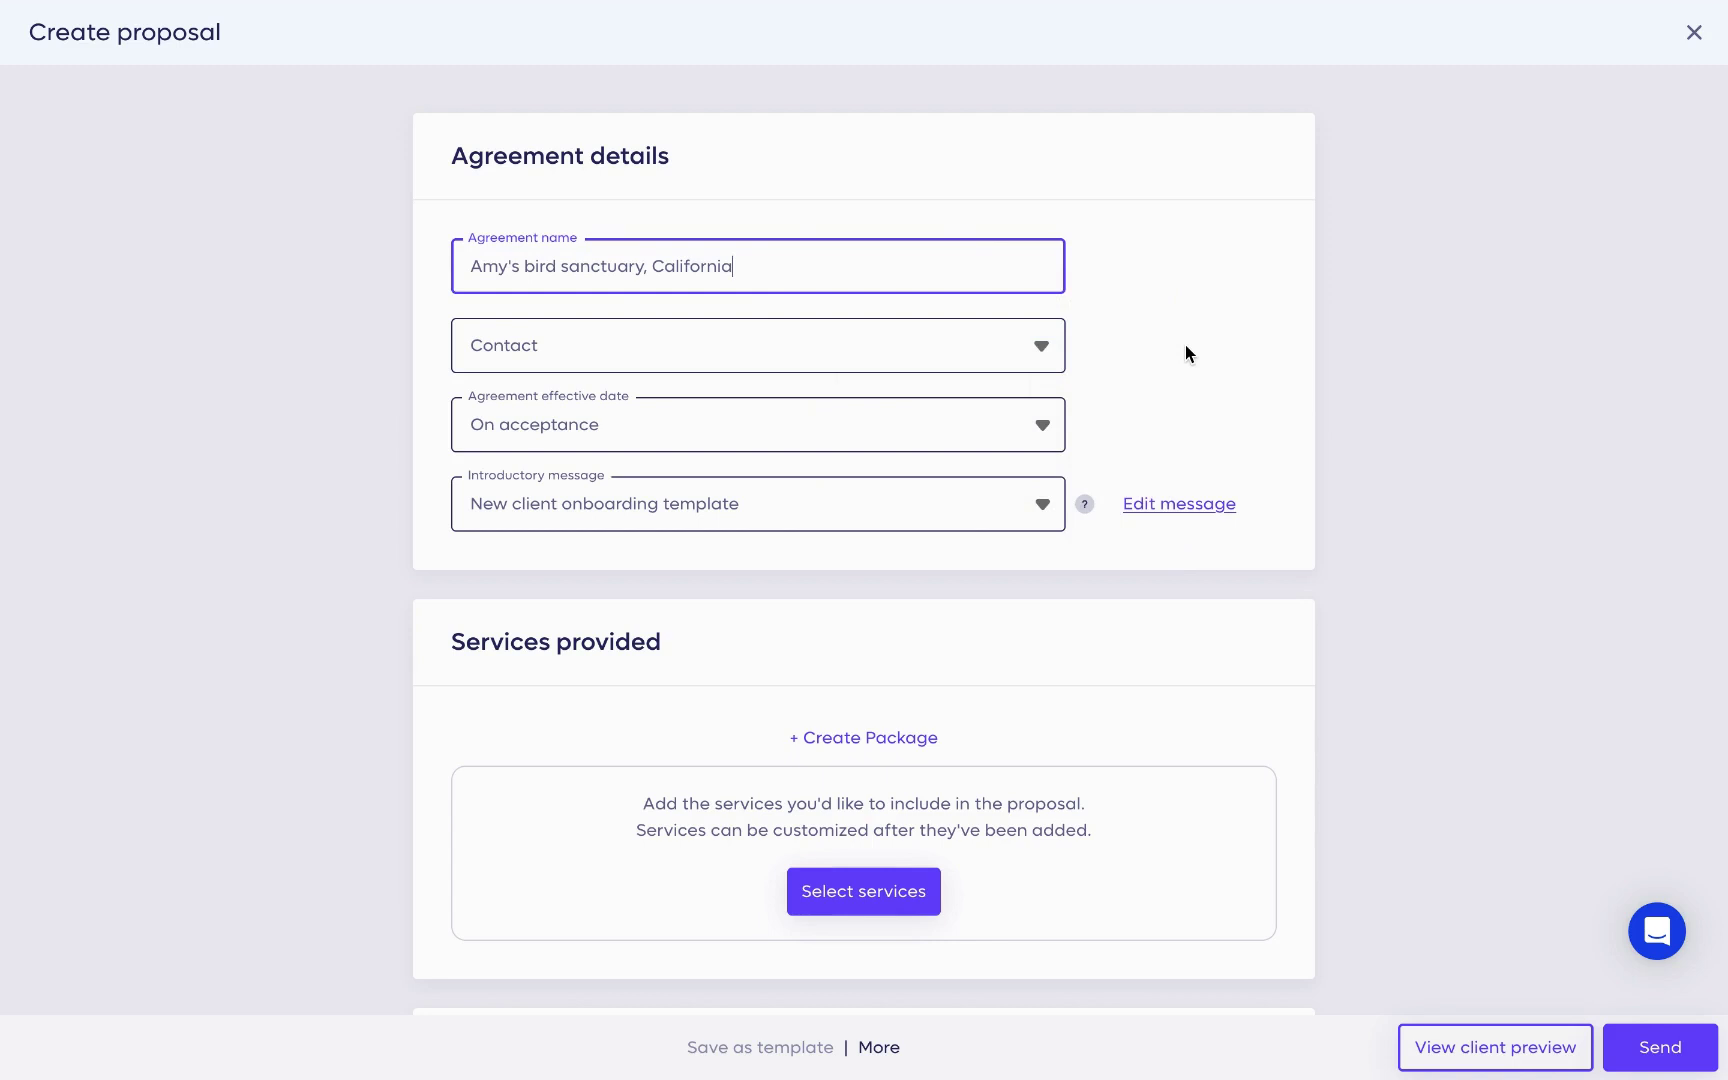
click(829, 264)
Assign the Amy's Bird Sanctuary contact to the proposal.
click(1173, 398)
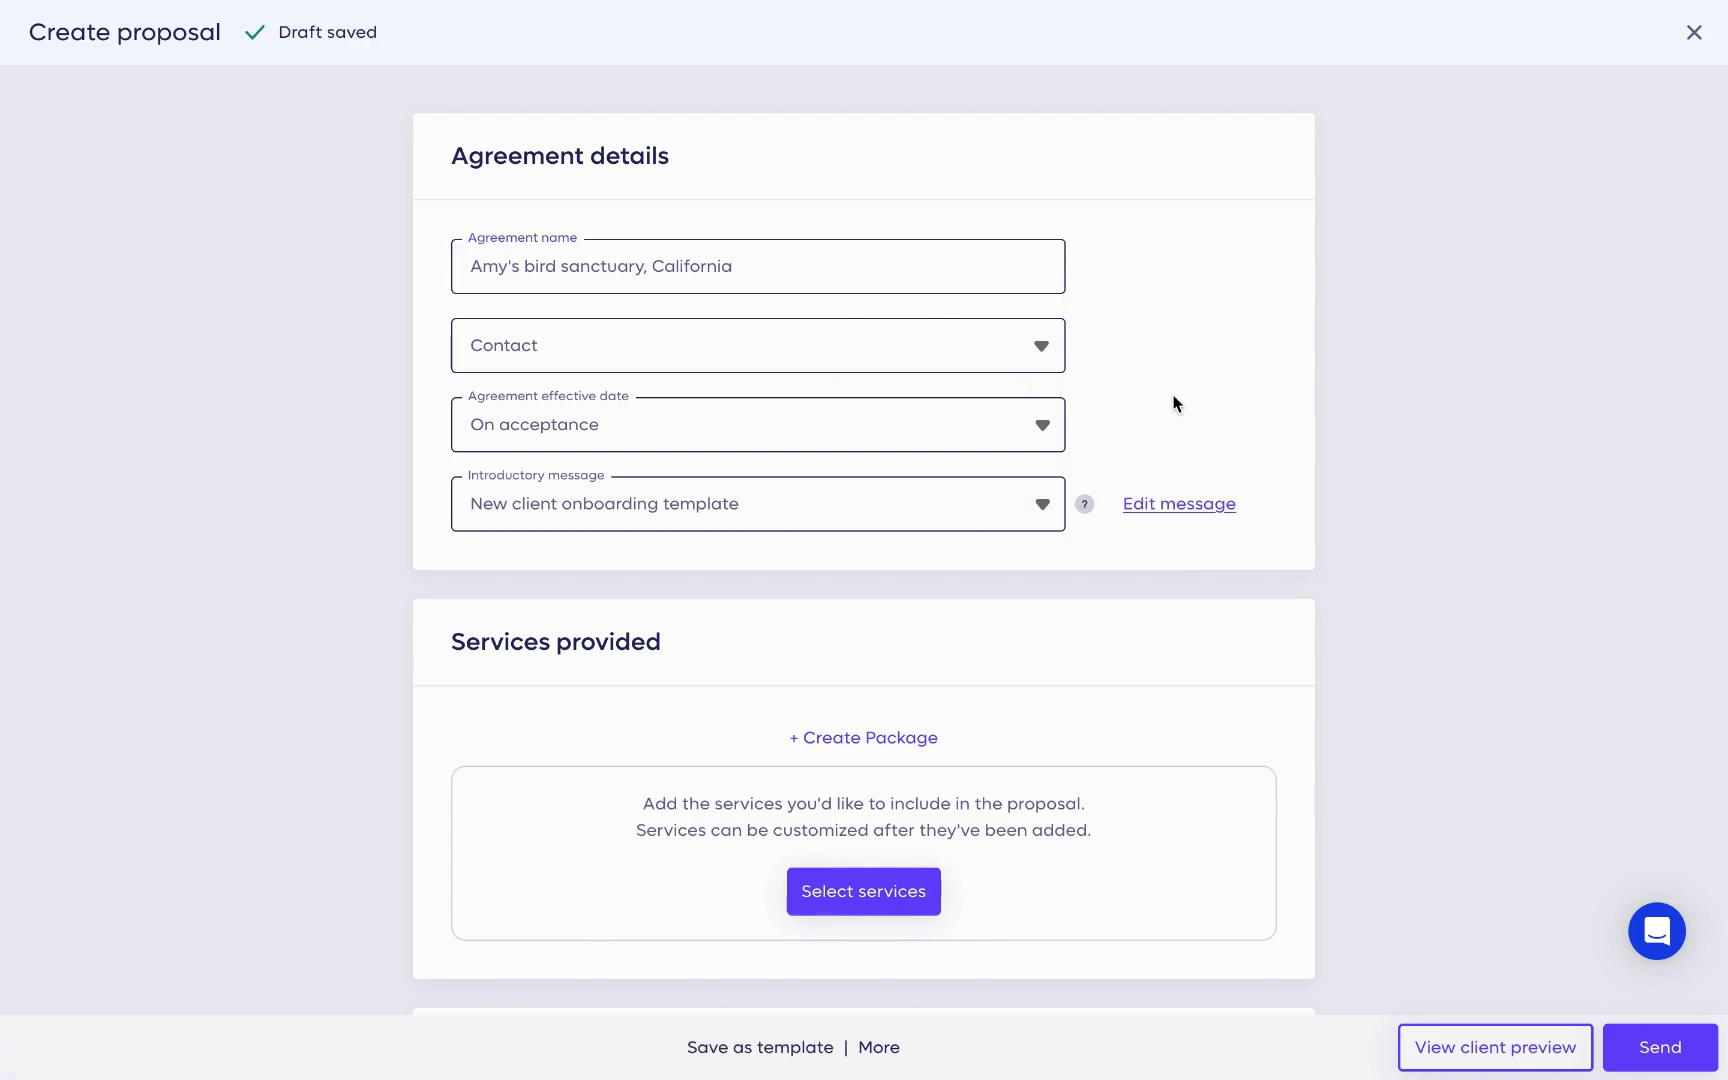
click(1042, 347)
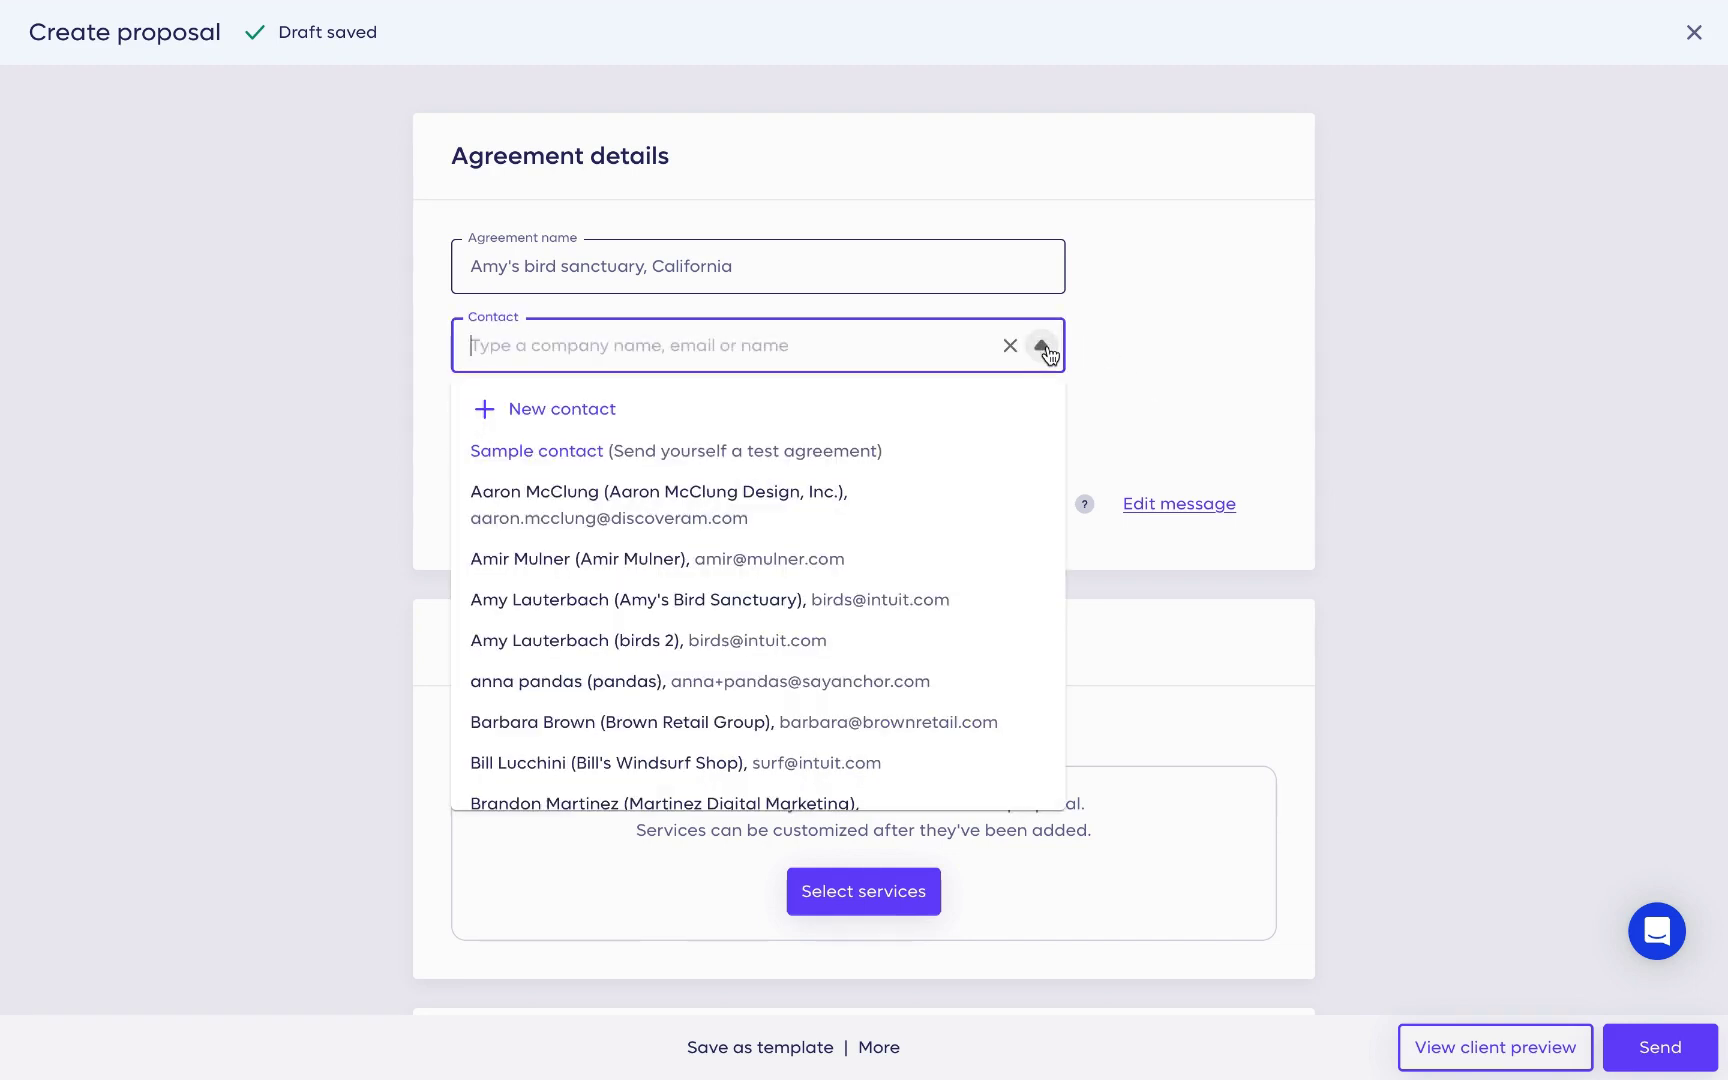
click(958, 600)
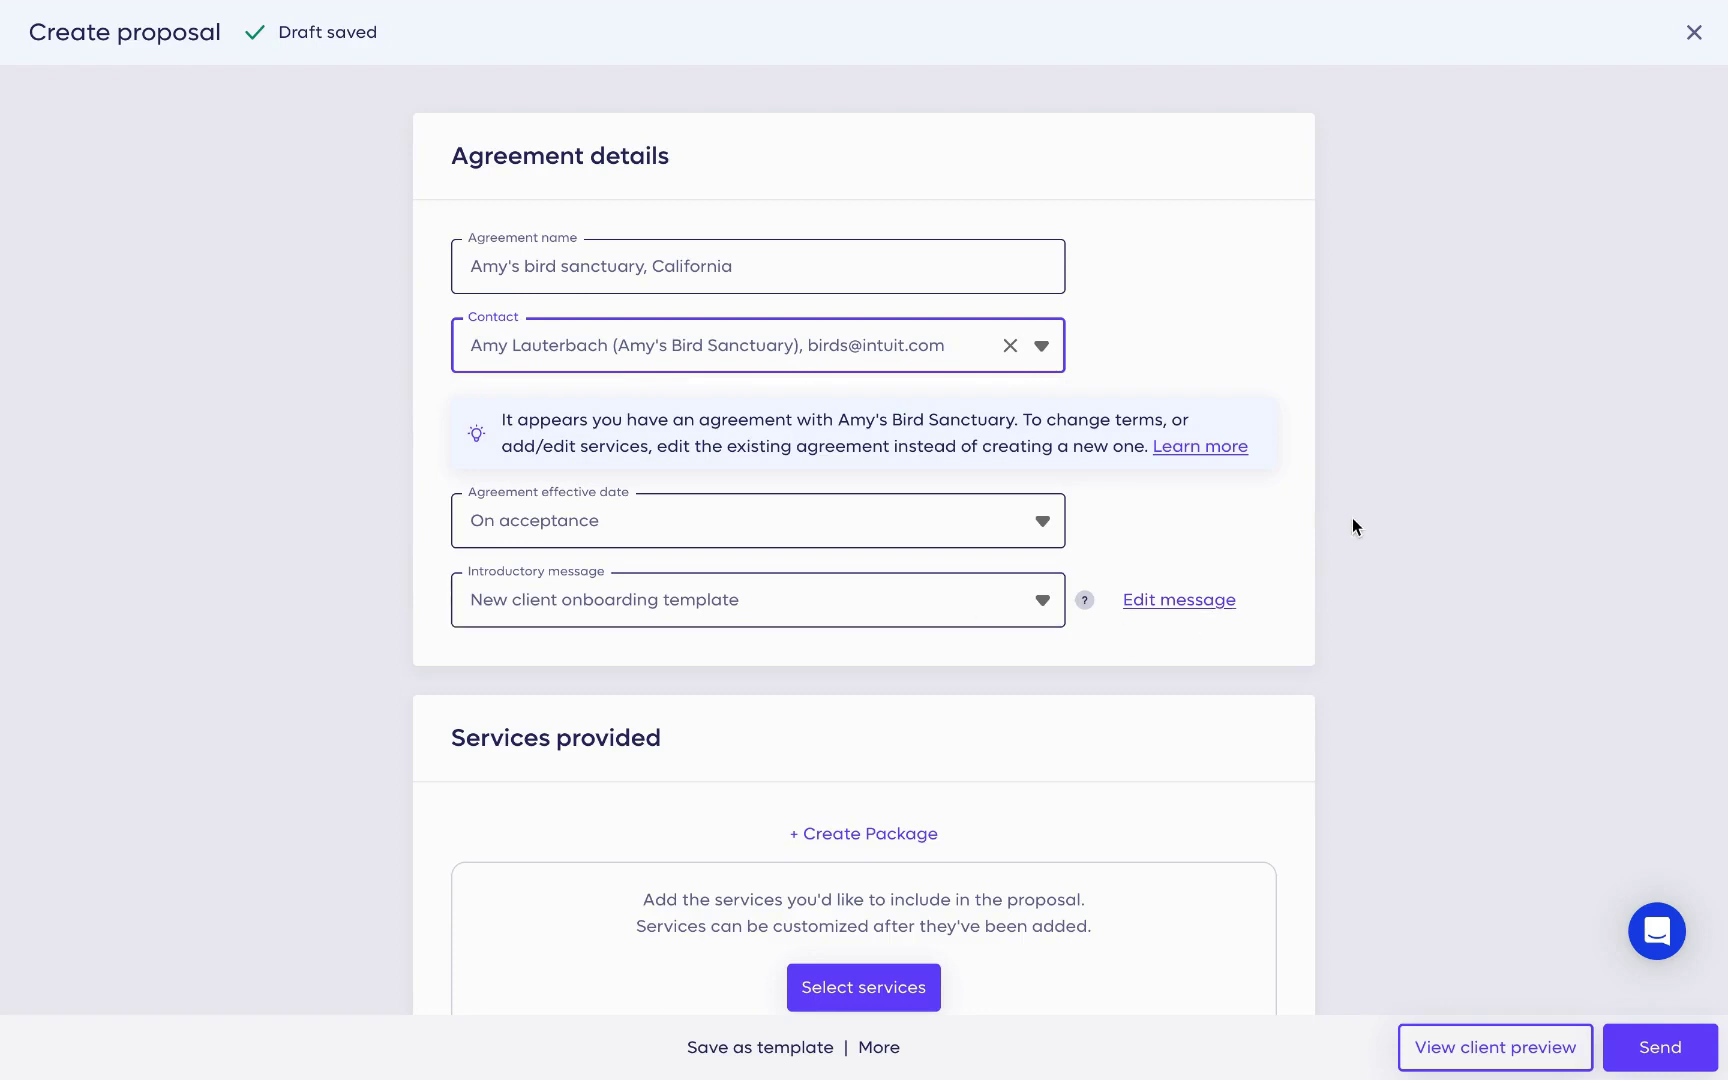
Set the effective date to the specific date May 20, 2024.
click(1045, 521)
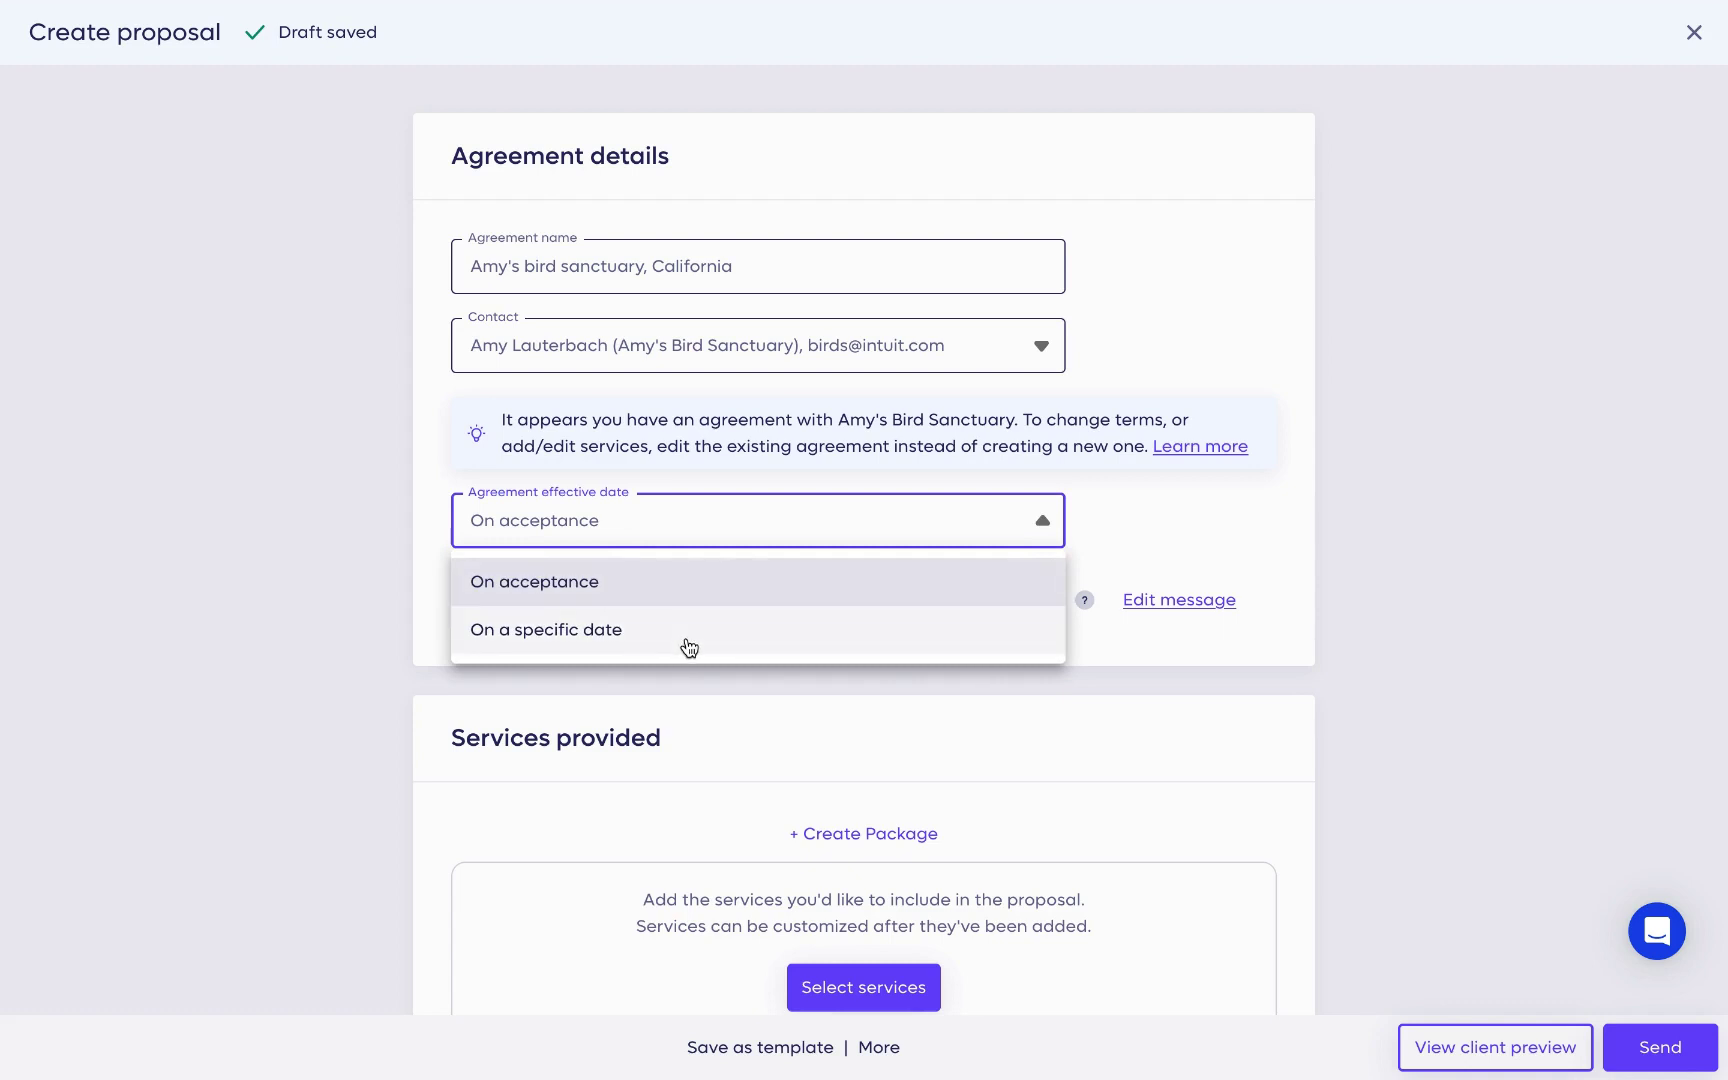
click(571, 640)
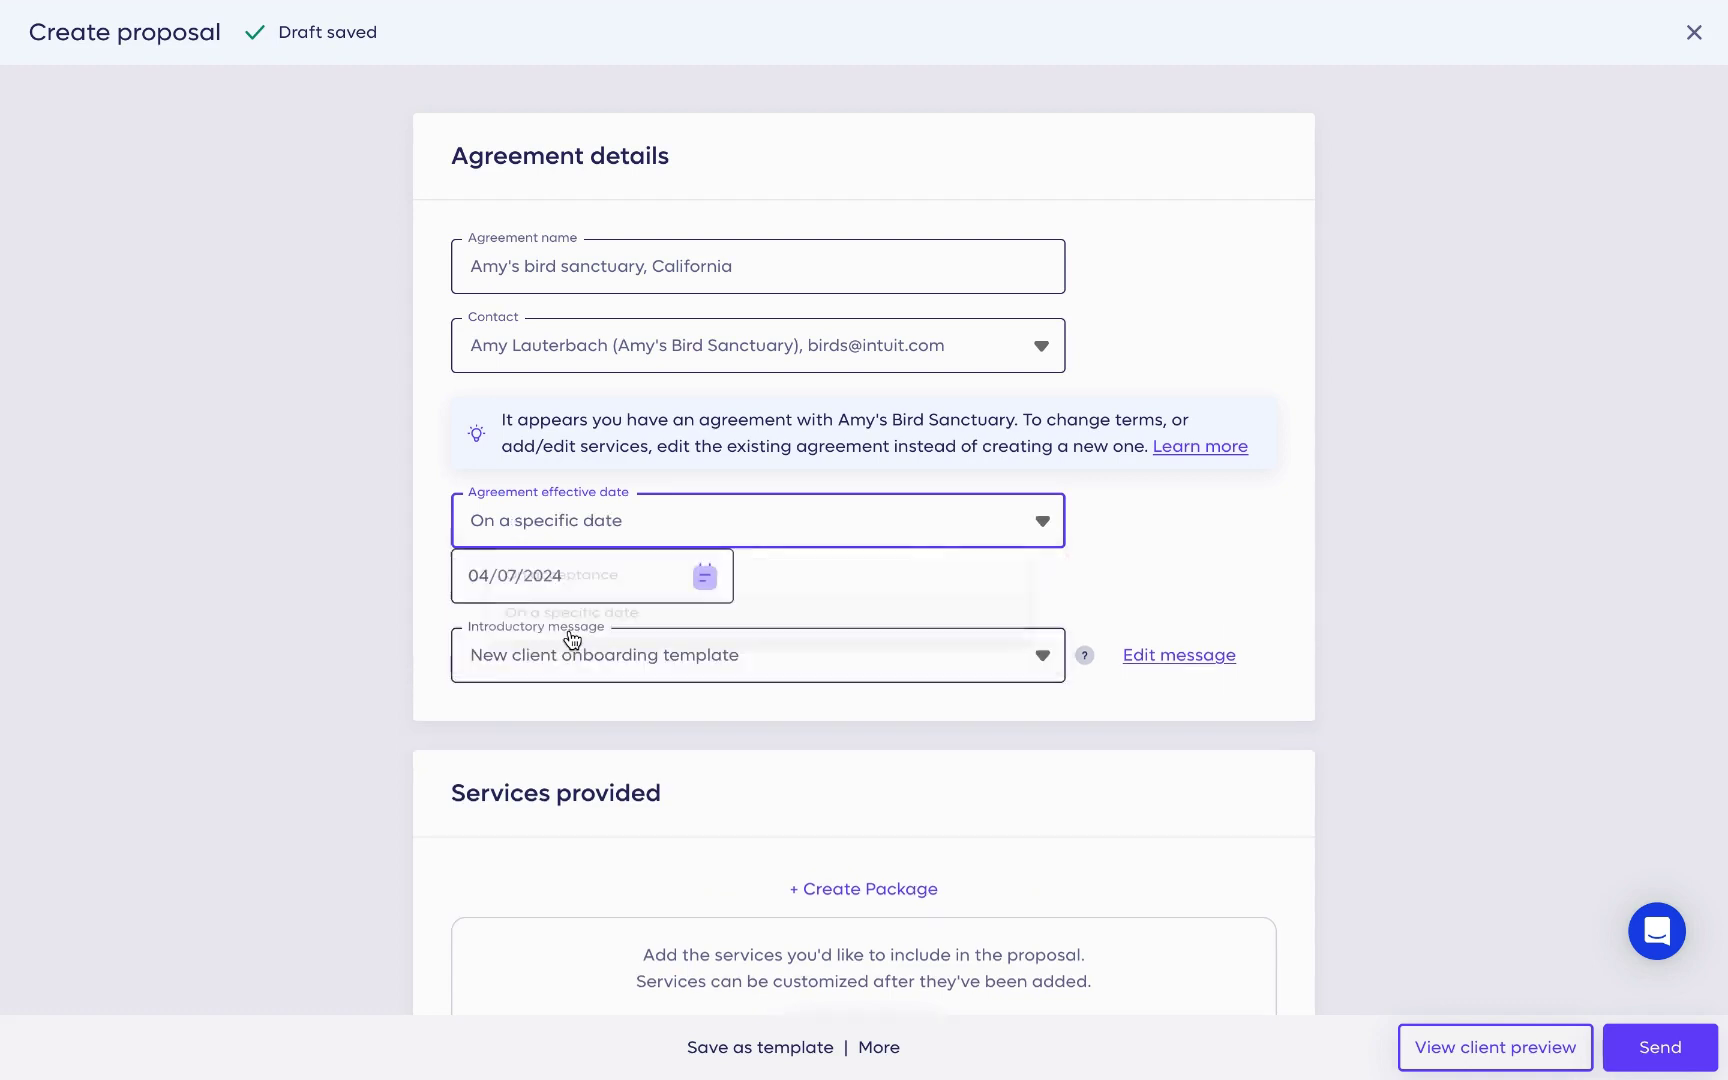
click(705, 577)
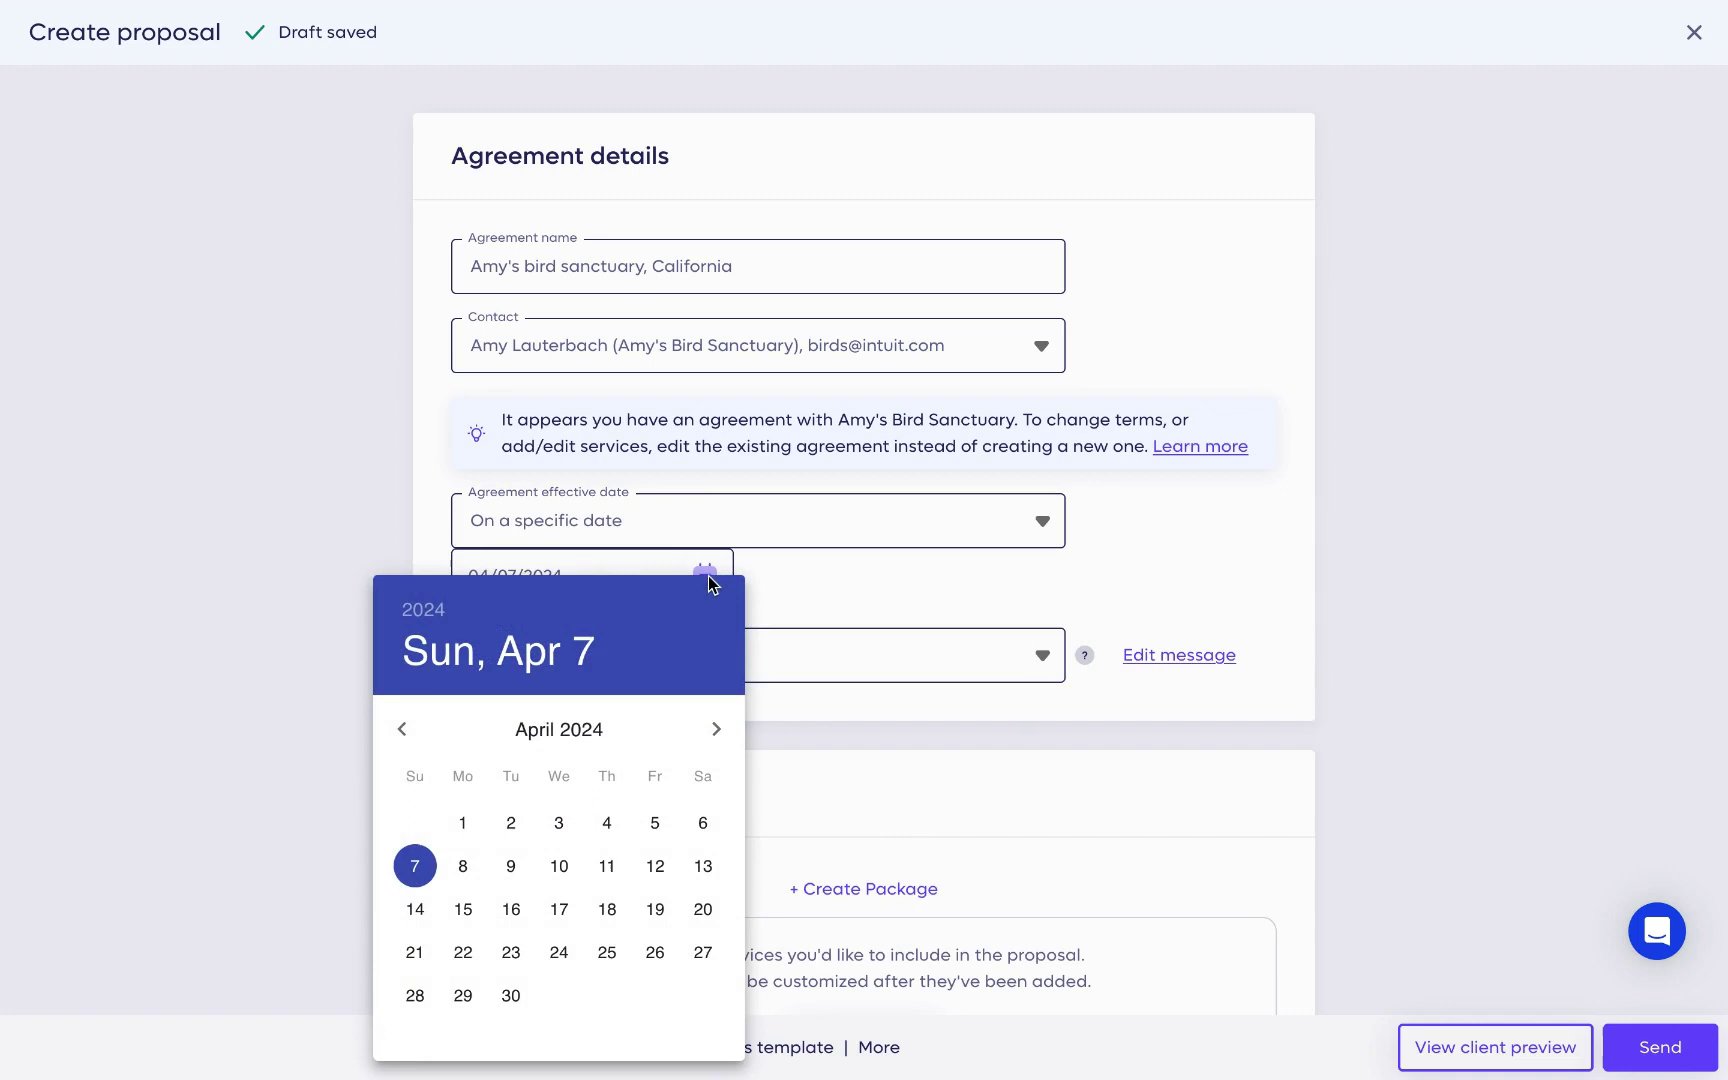
click(417, 729)
click(417, 729)
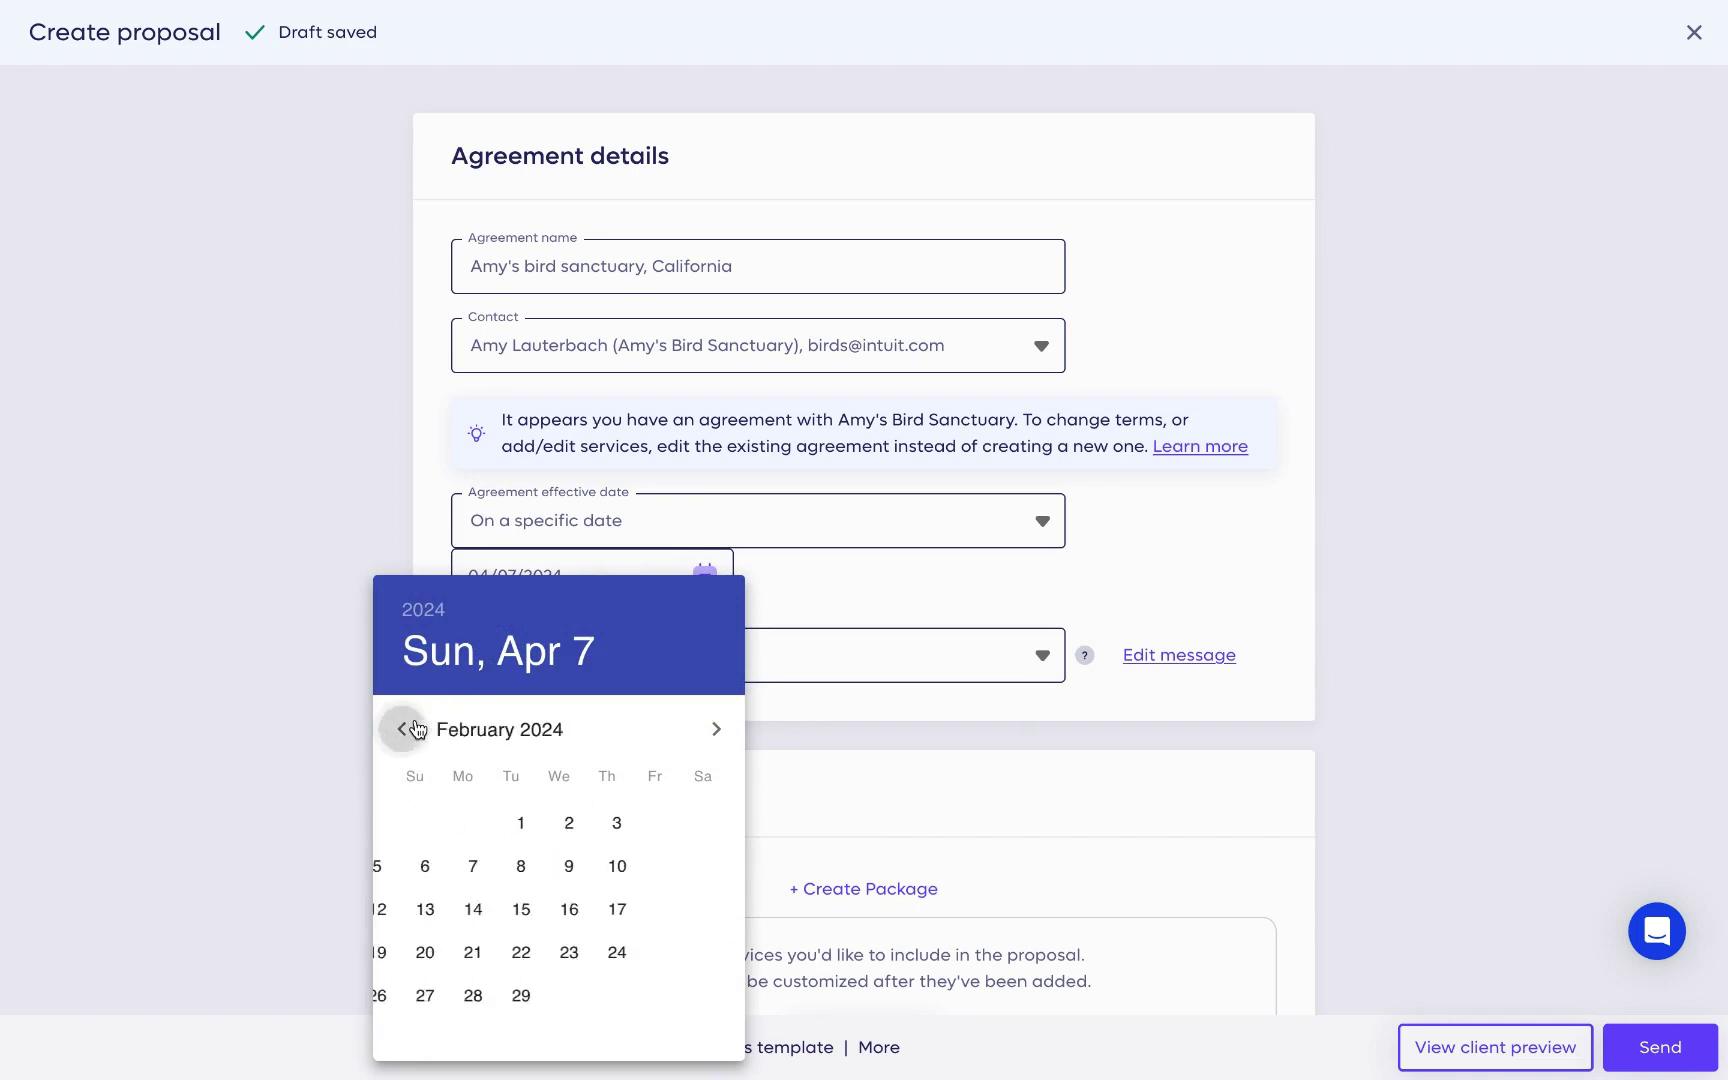
click(713, 733)
click(713, 733)
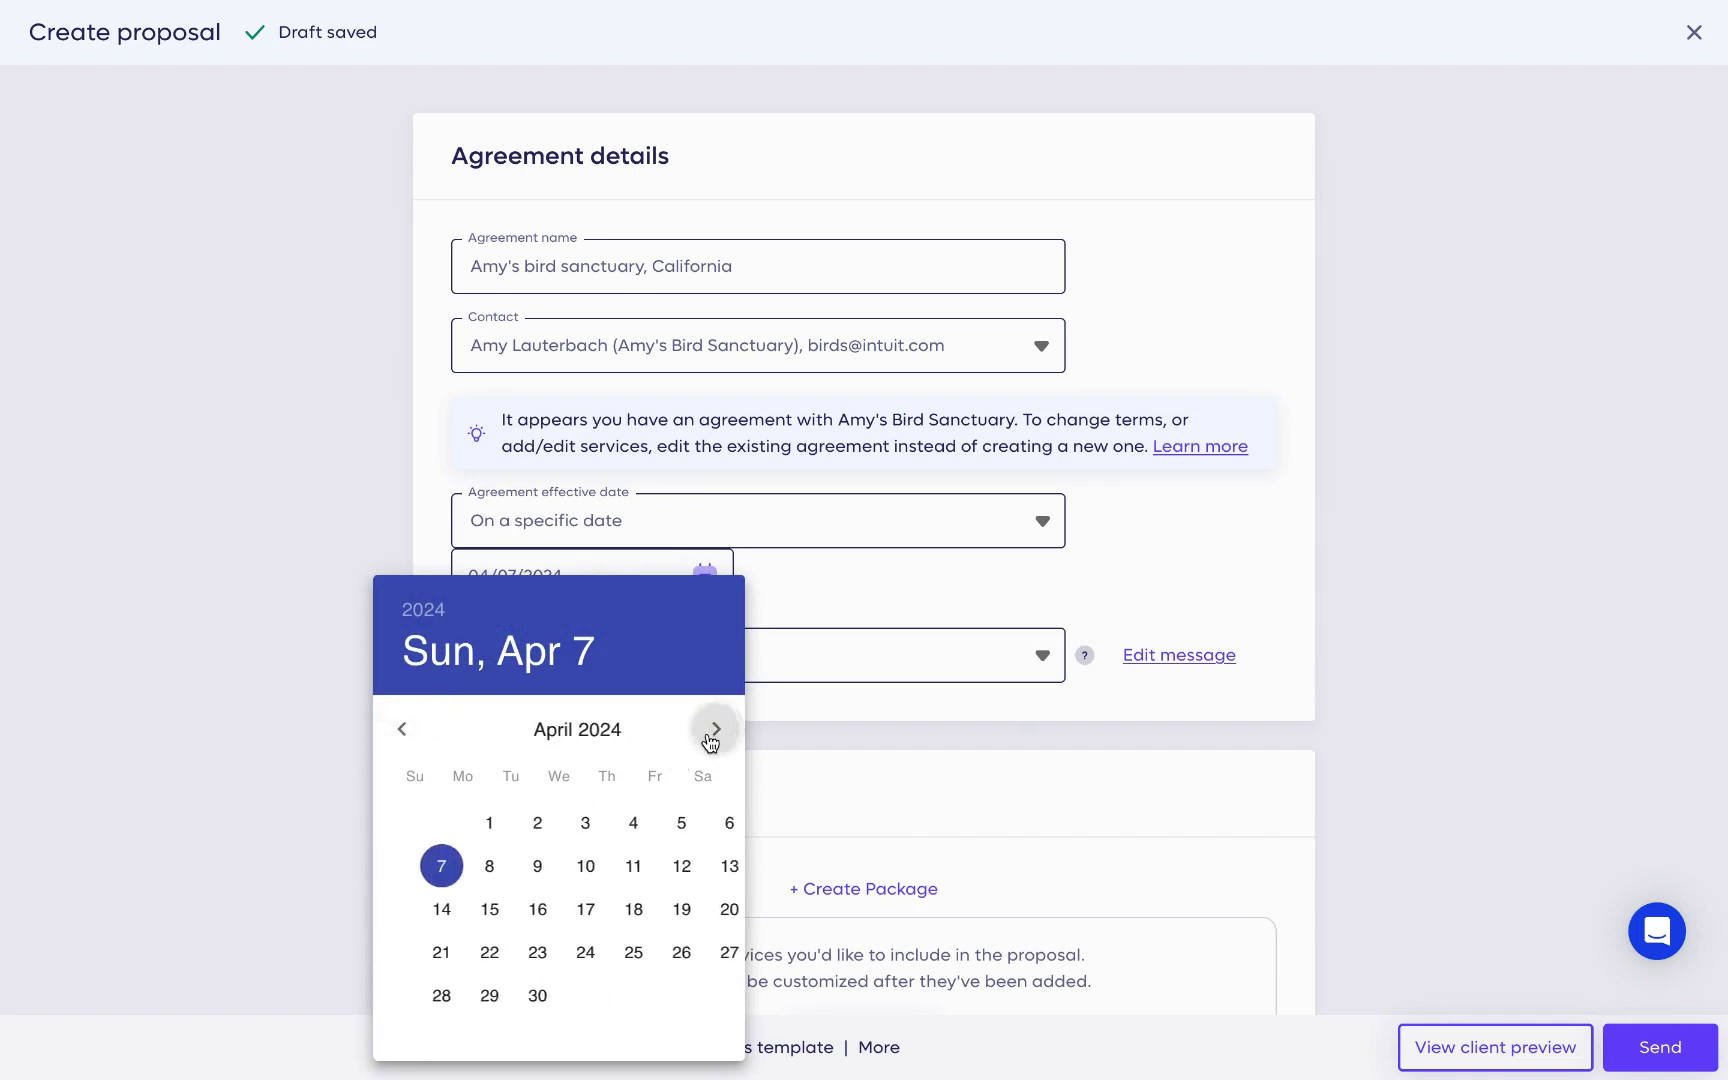
click(713, 733)
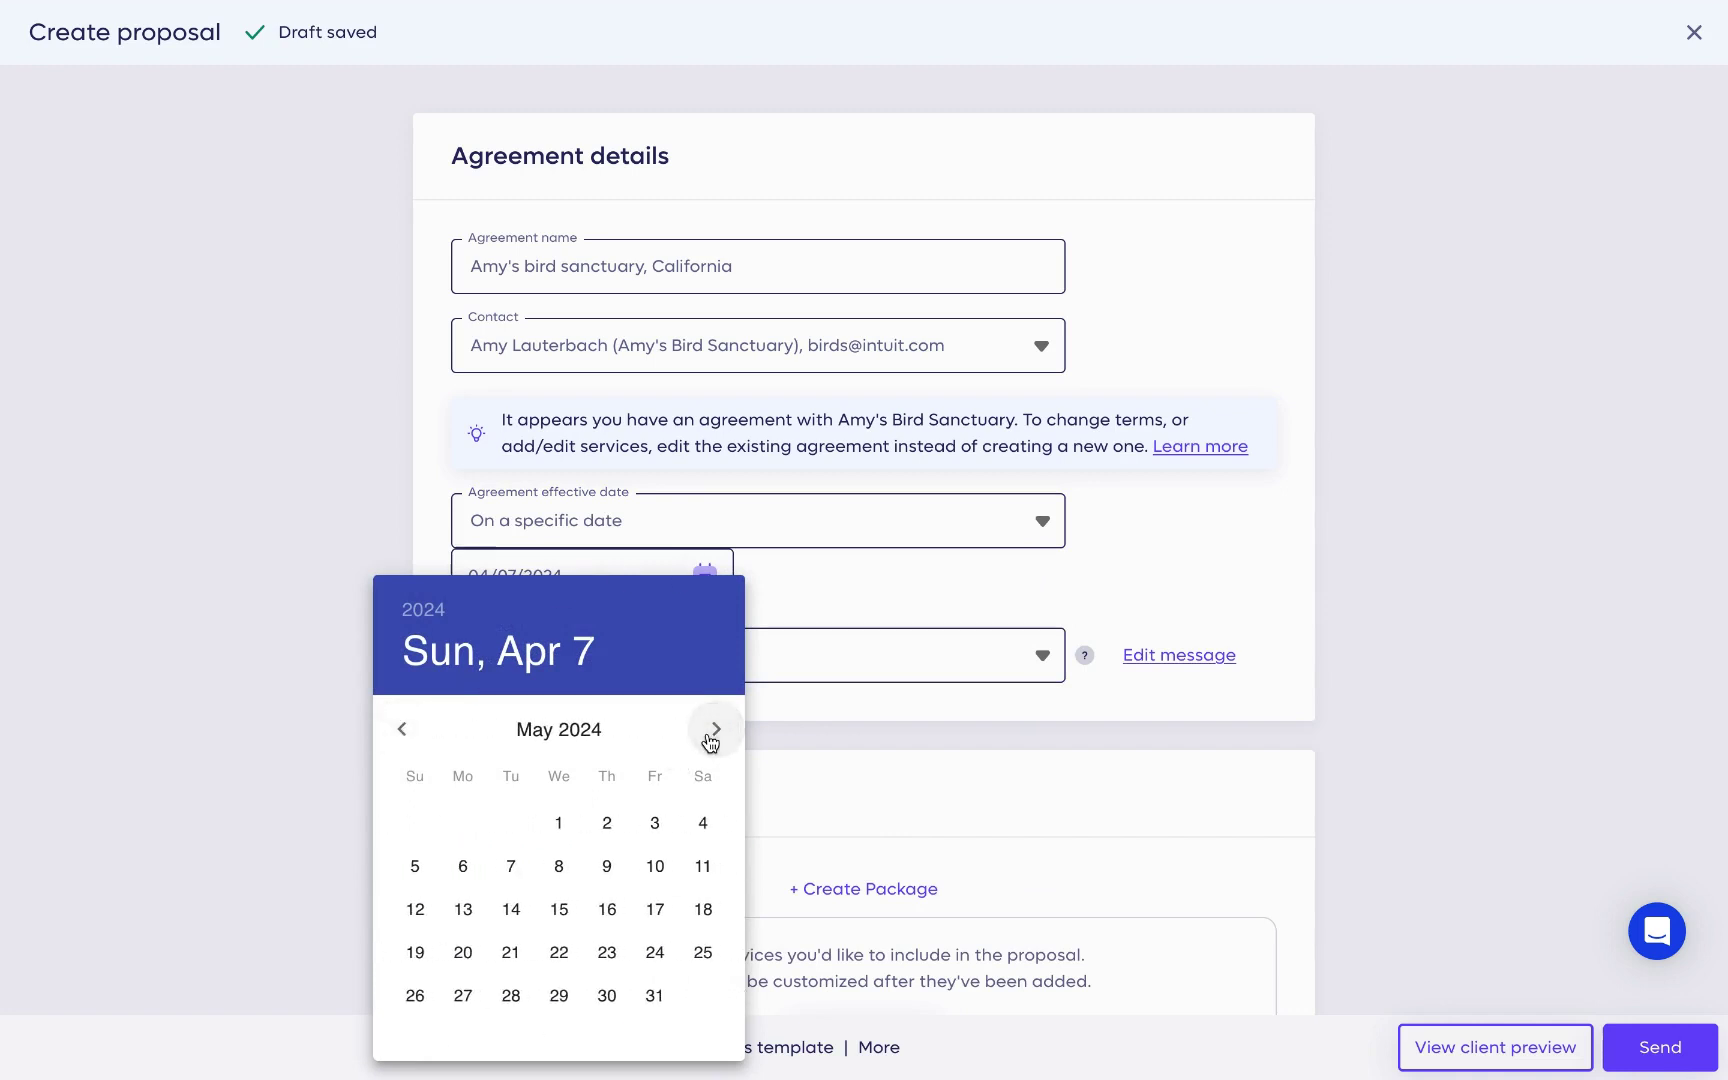
click(463, 952)
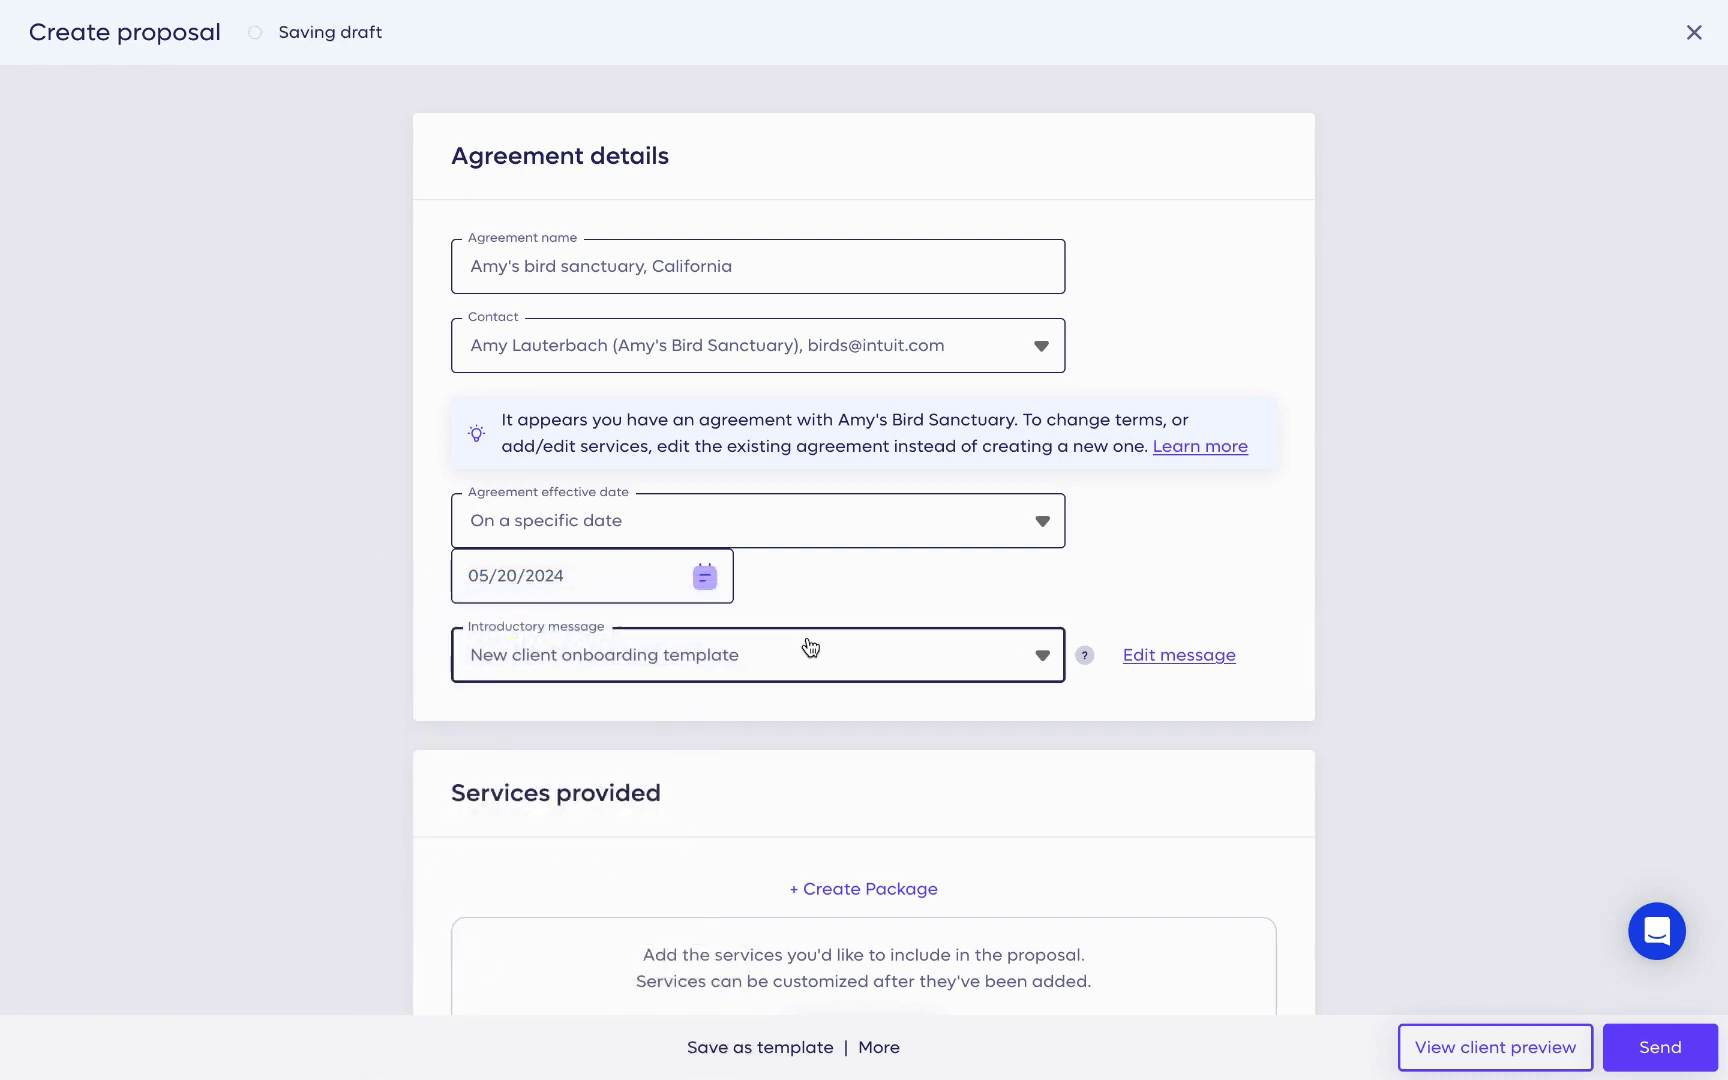
Switch the introductory message to Custom message and scroll down to Services provided.
scroll(808, 640, down, 1)
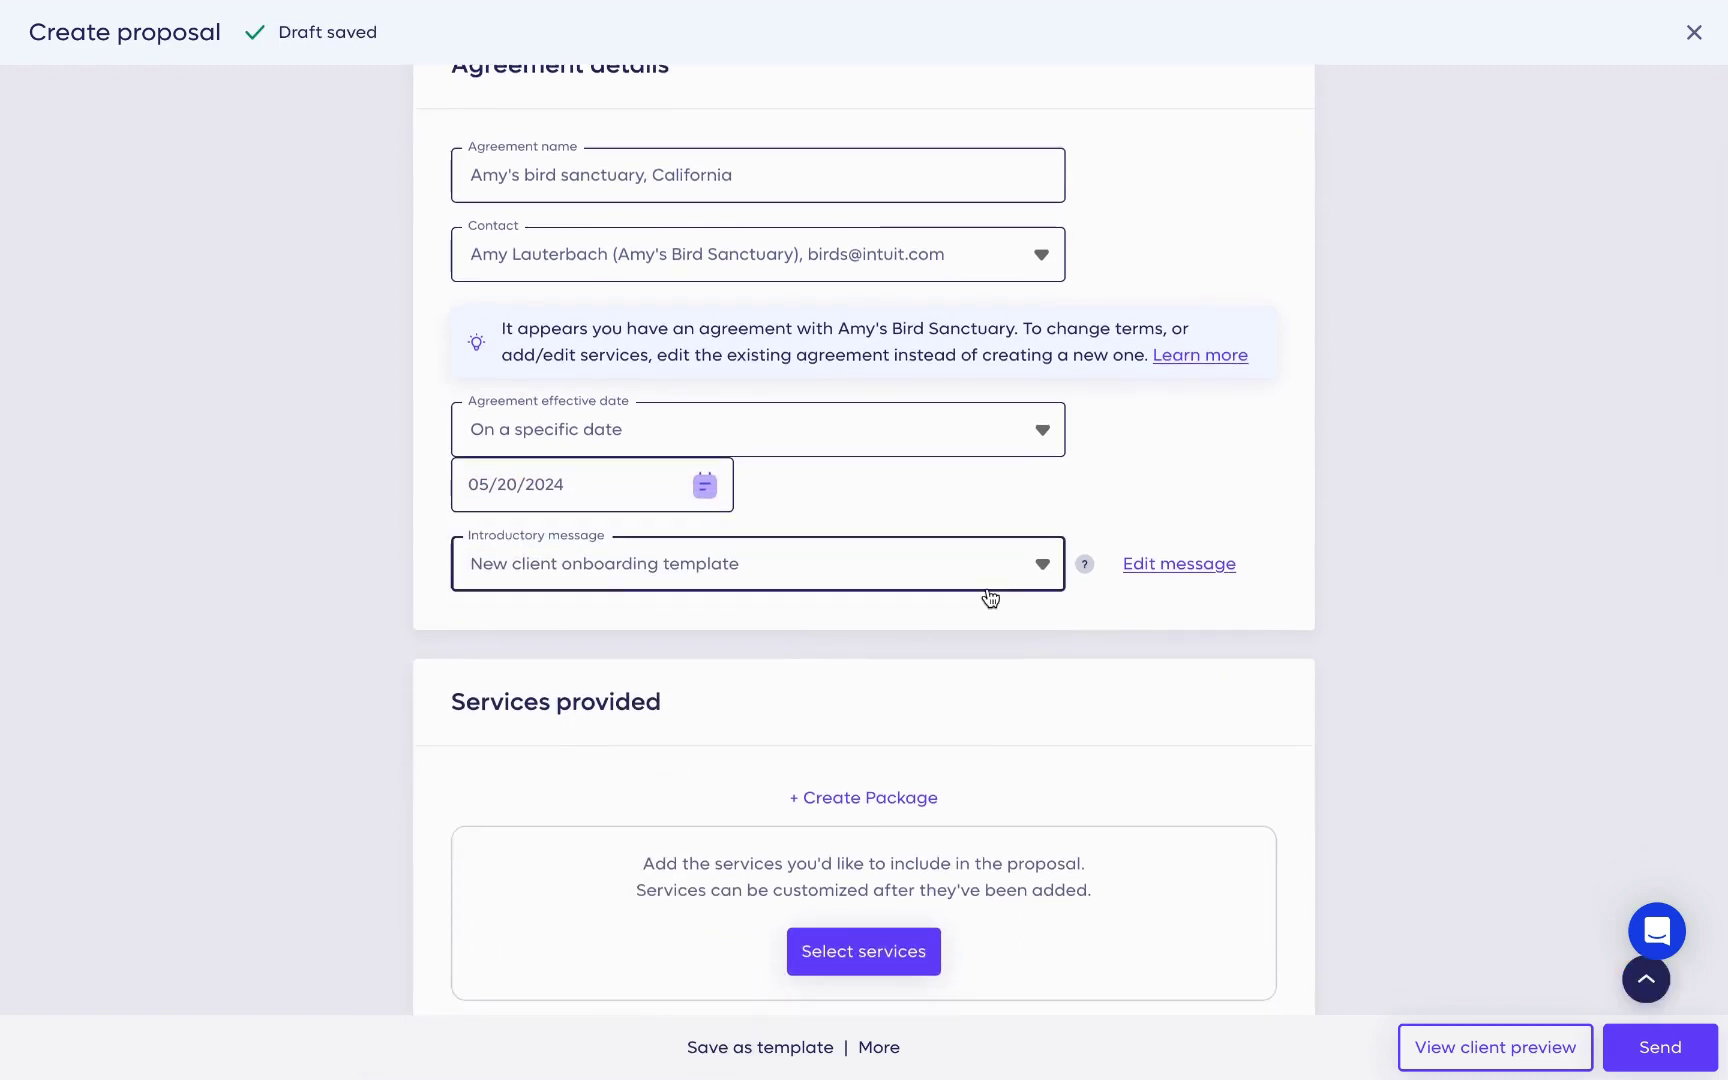
click(1041, 570)
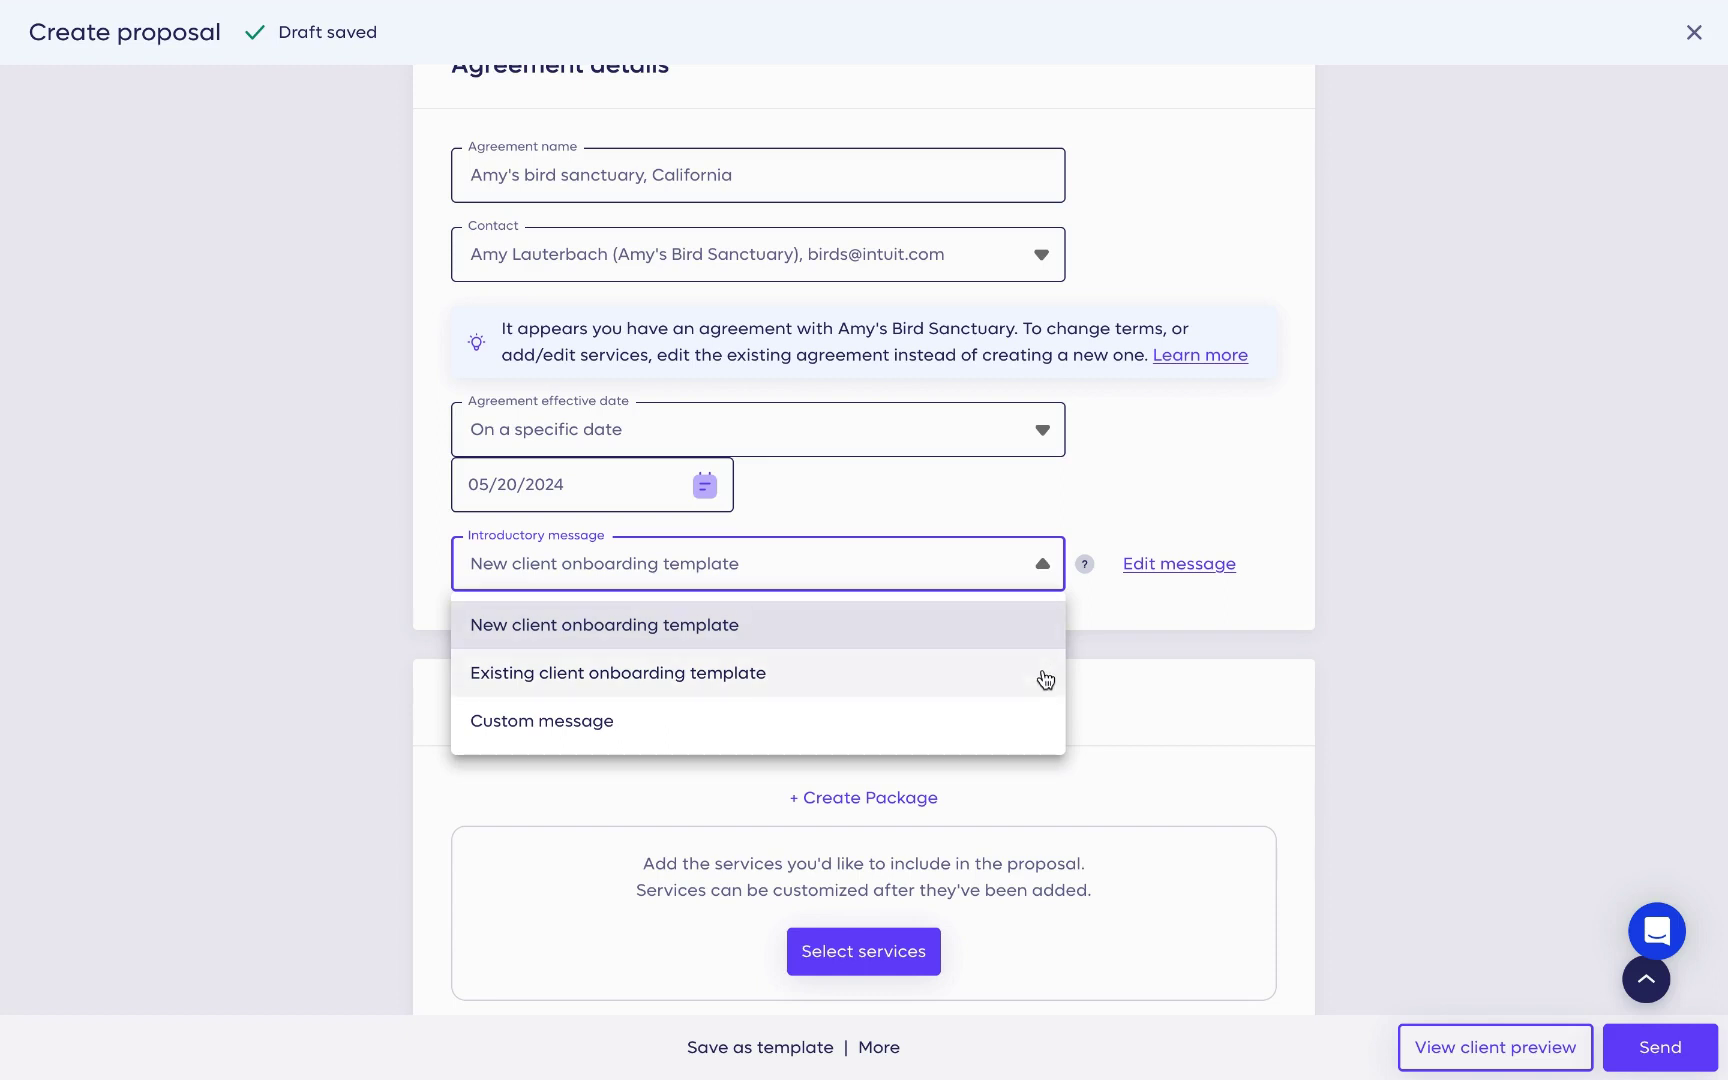
click(1037, 739)
scroll(1010, 740, down, 2)
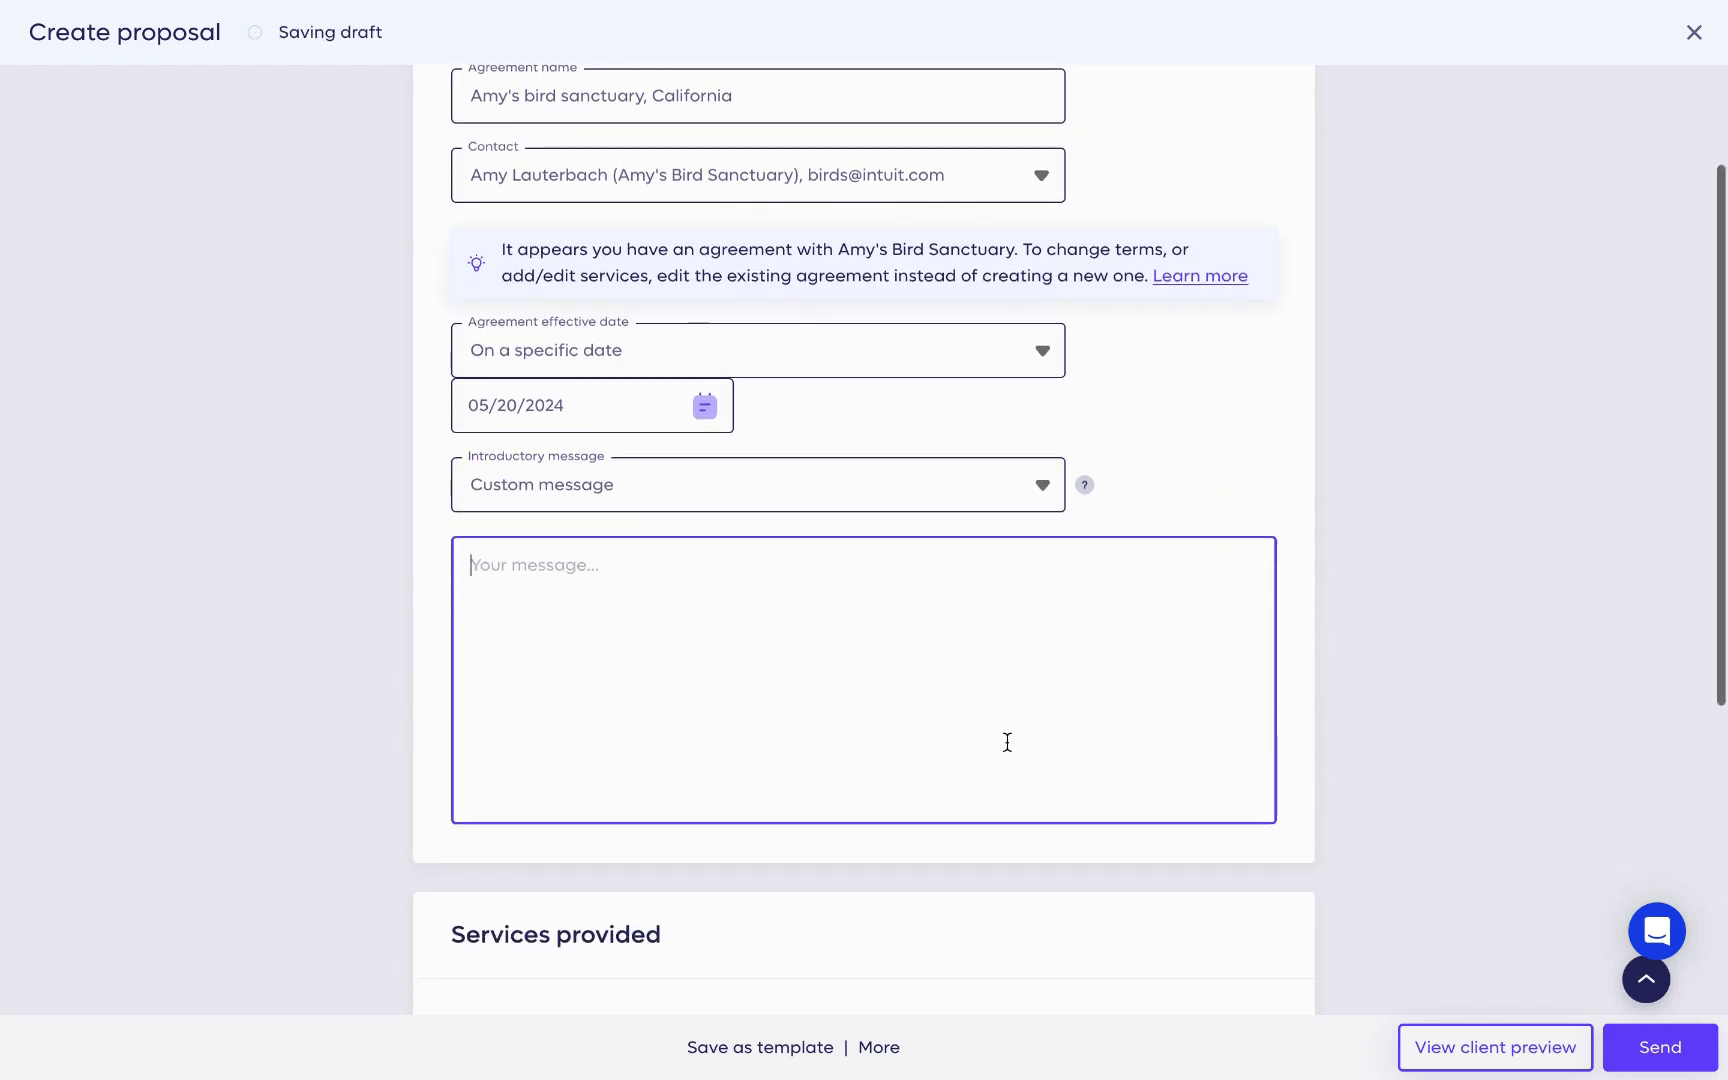
scroll(1007, 742, down, 2)
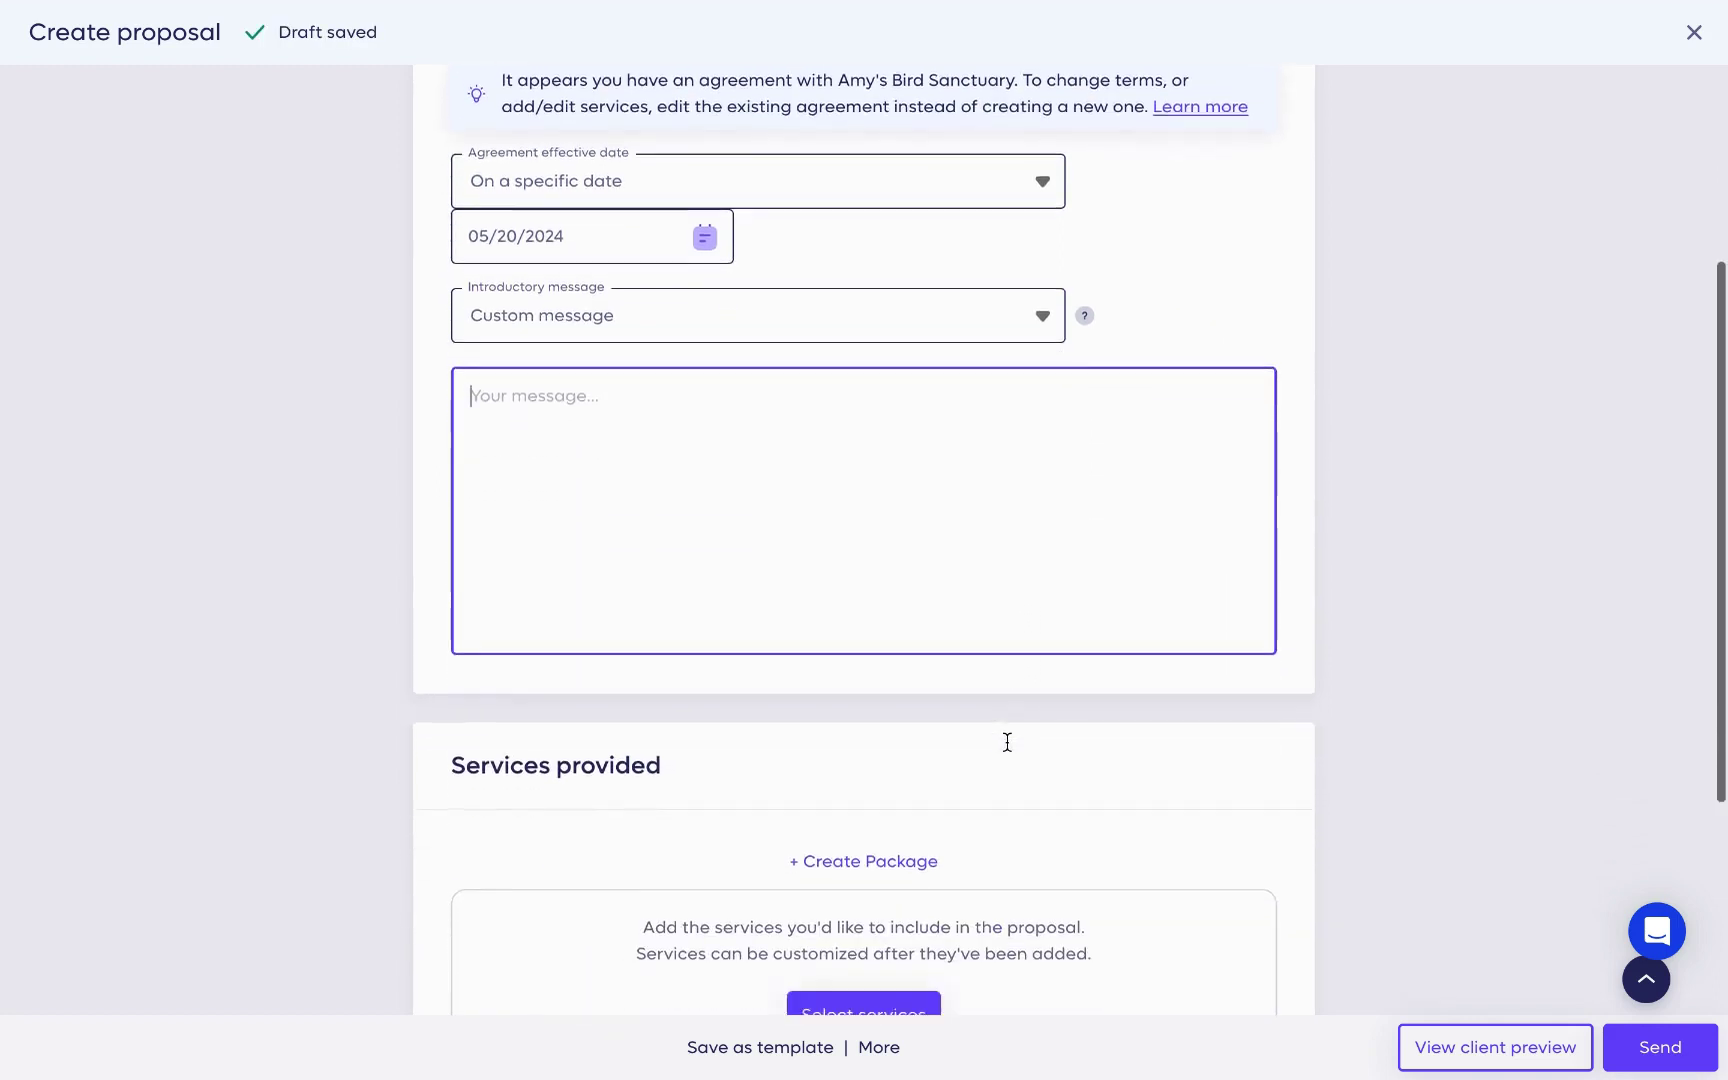
scroll(1006, 741, down, 4)
Tick Accounting Software, Bookkeeping, Budgeting & Forecasting Monthly and Comprehensive Tax Preparation, then add them.
click(899, 668)
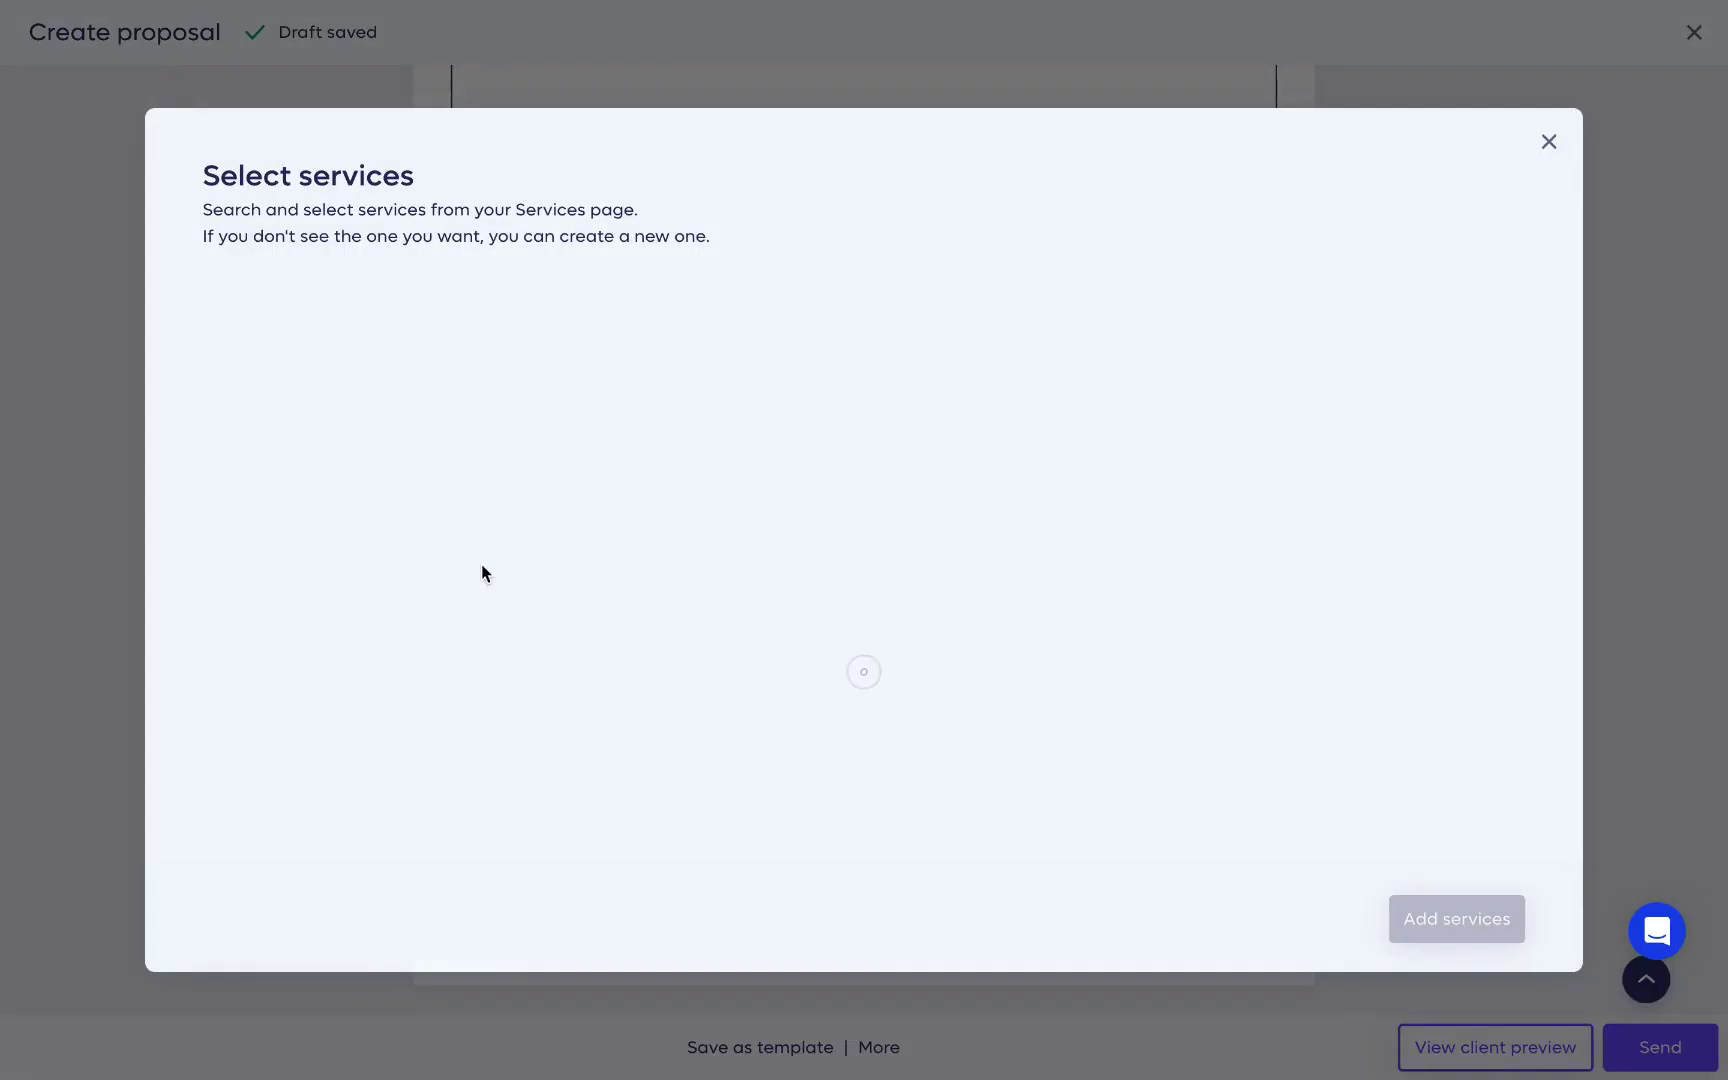
click(245, 424)
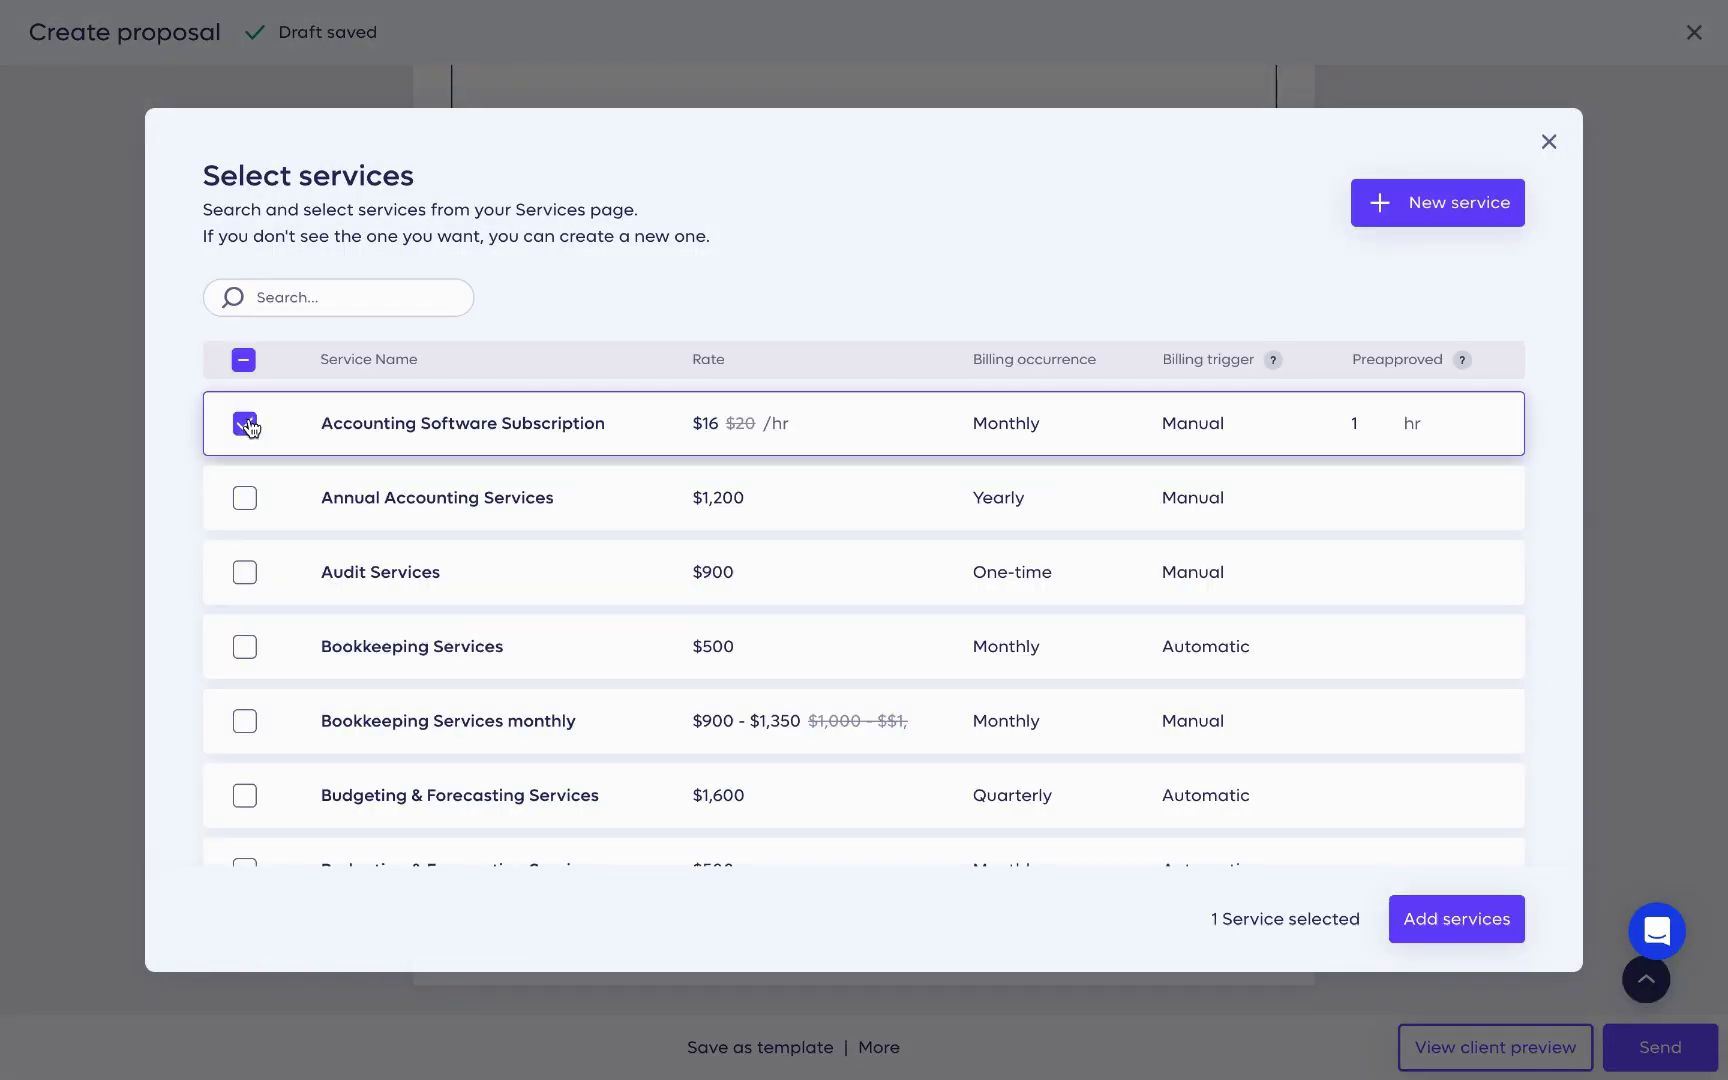
click(245, 646)
scroll(247, 650, down, 2)
click(245, 765)
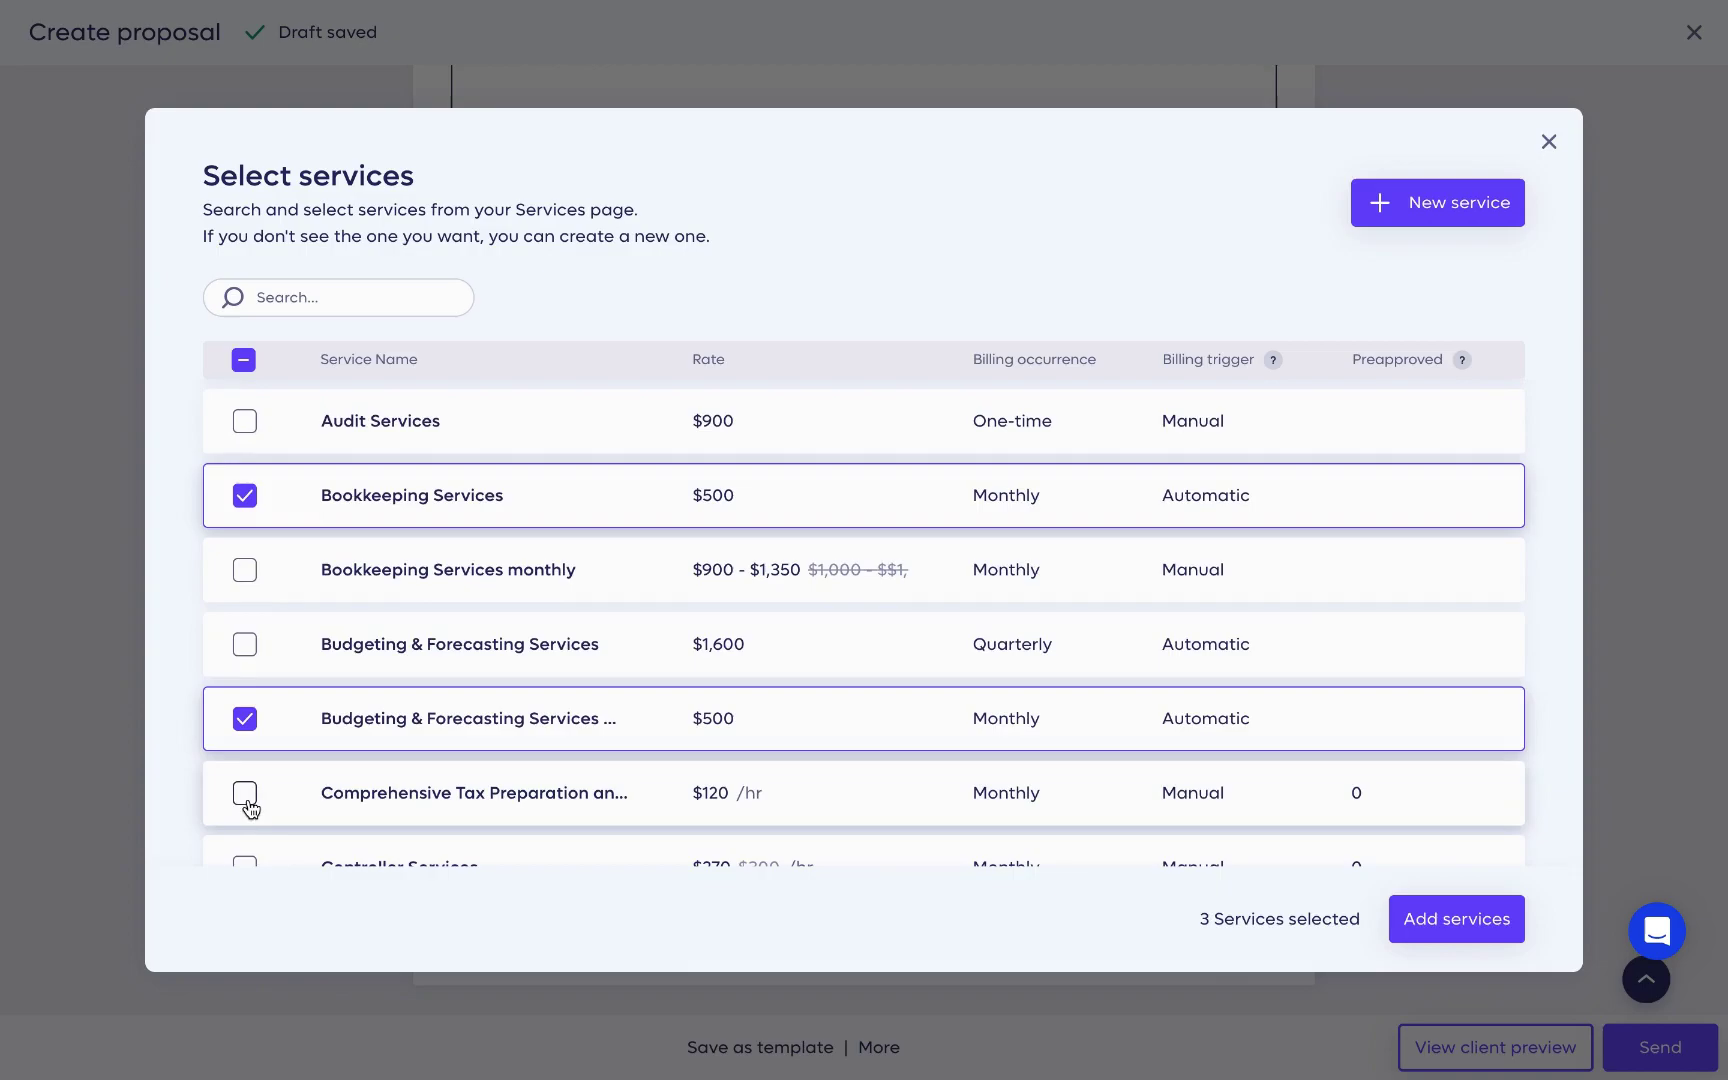
click(245, 793)
click(1420, 918)
scroll(1160, 953, down, 10)
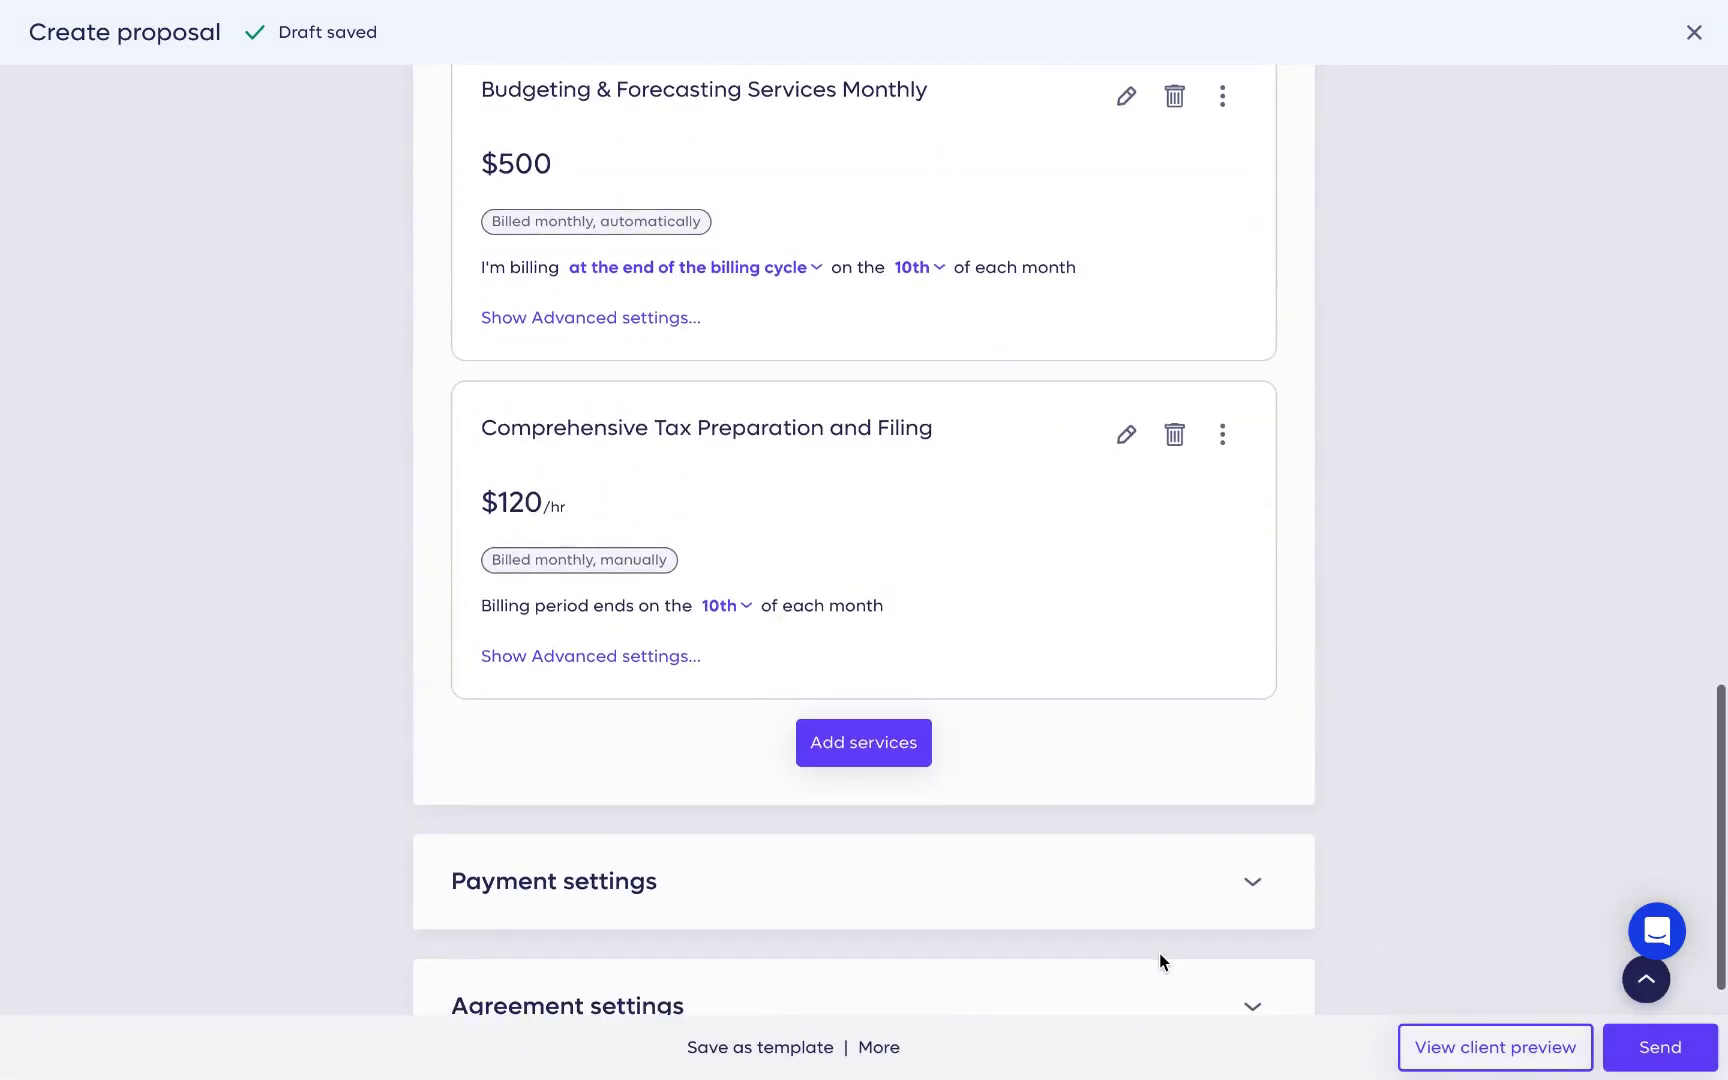
scroll(1160, 953, up, 8)
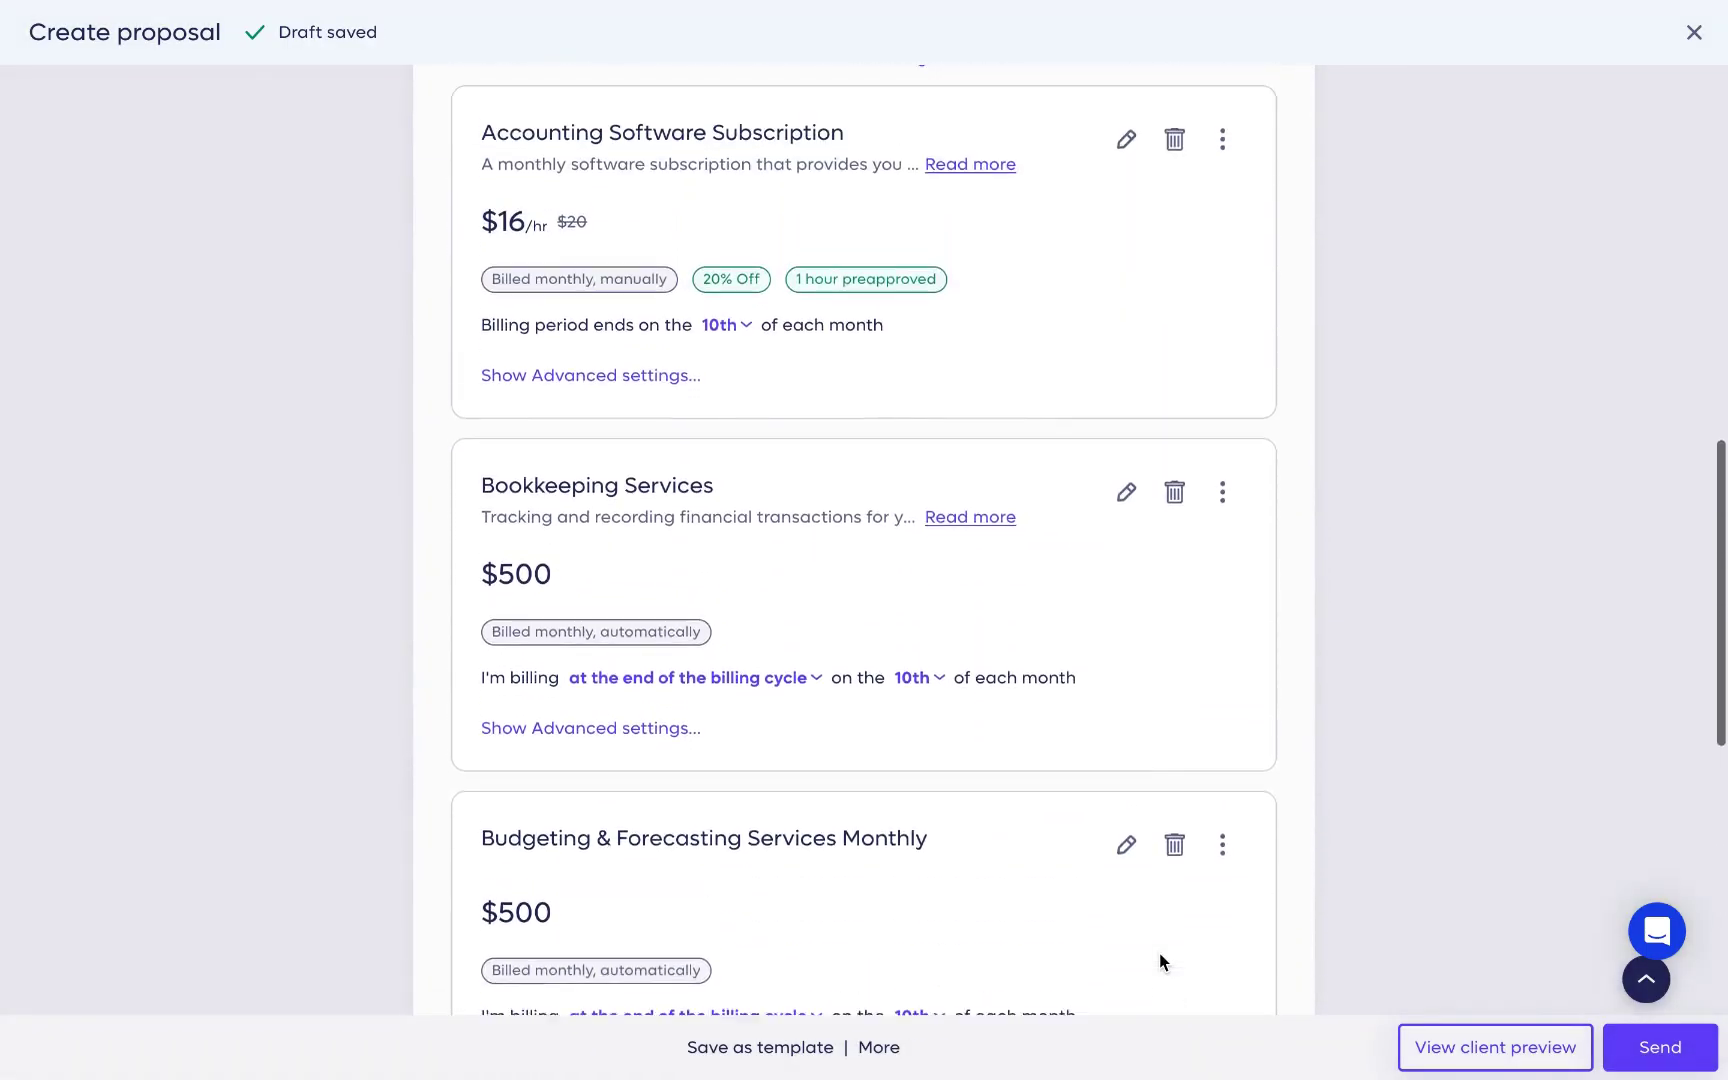
scroll(1160, 953, up, 1)
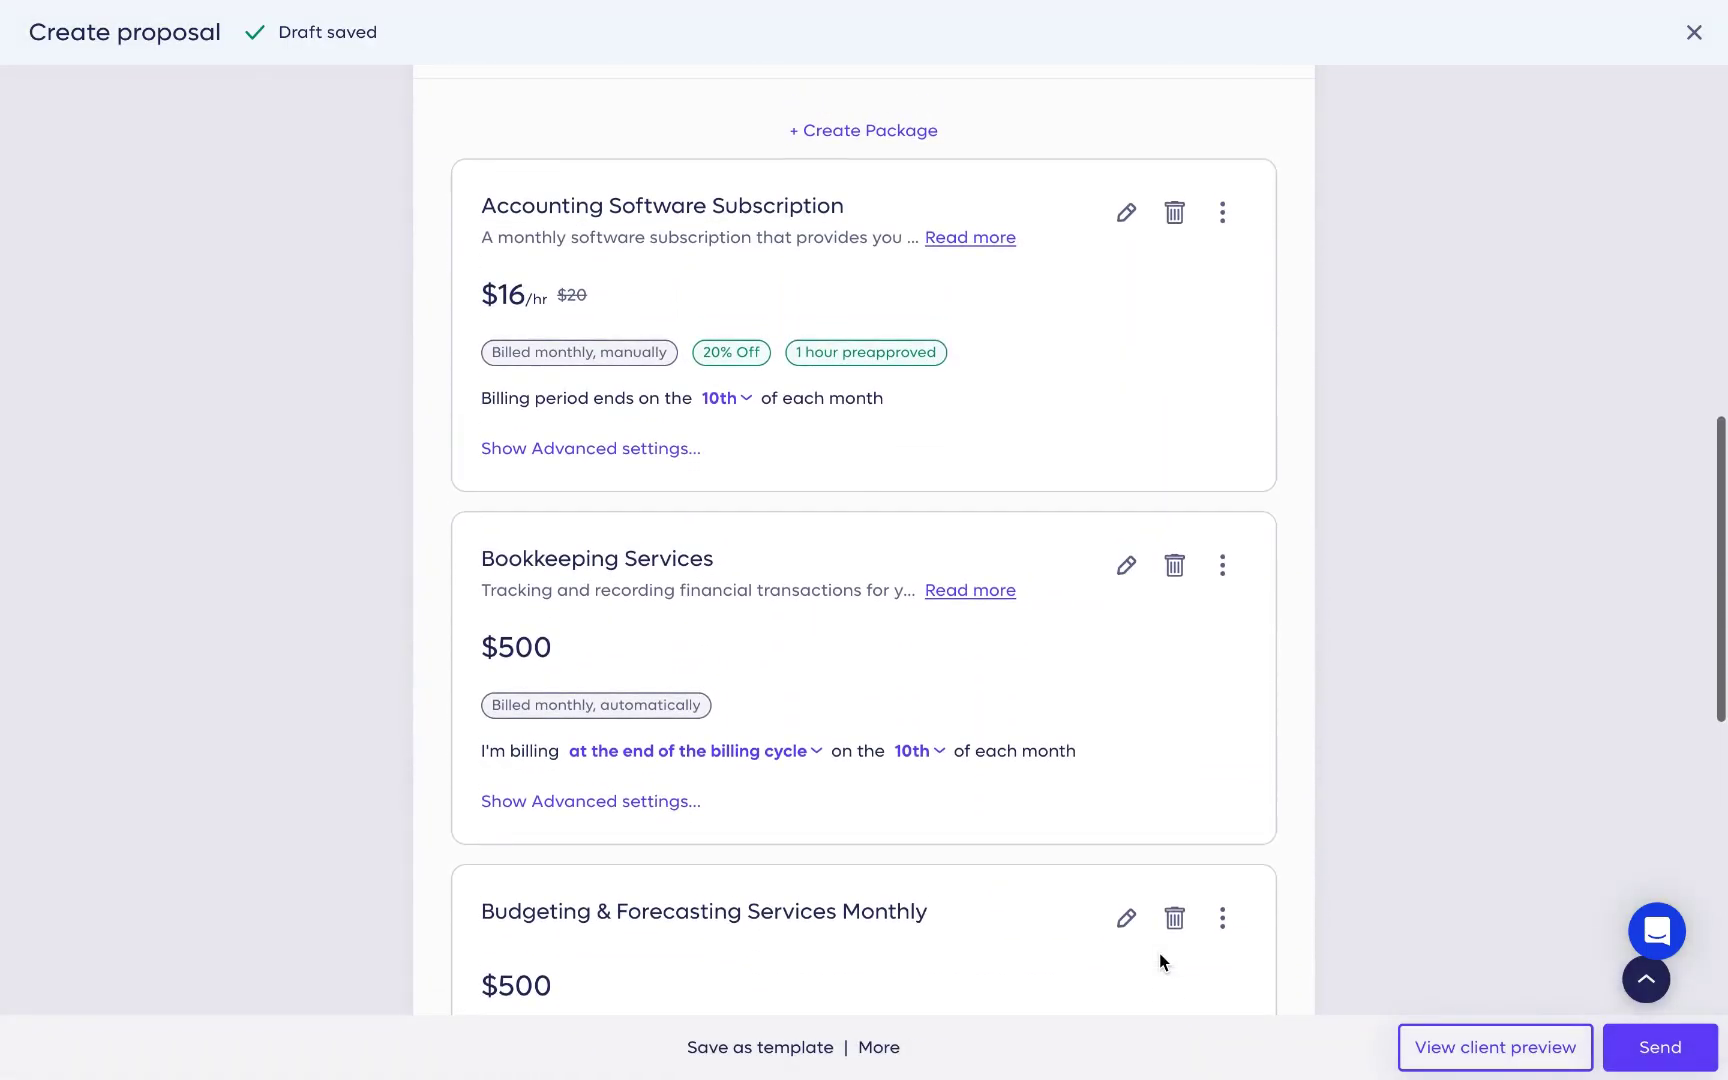
Enter a 10% discount on the Bookkeeping Services card and save it.
click(1126, 566)
click(1288, 370)
text(10)
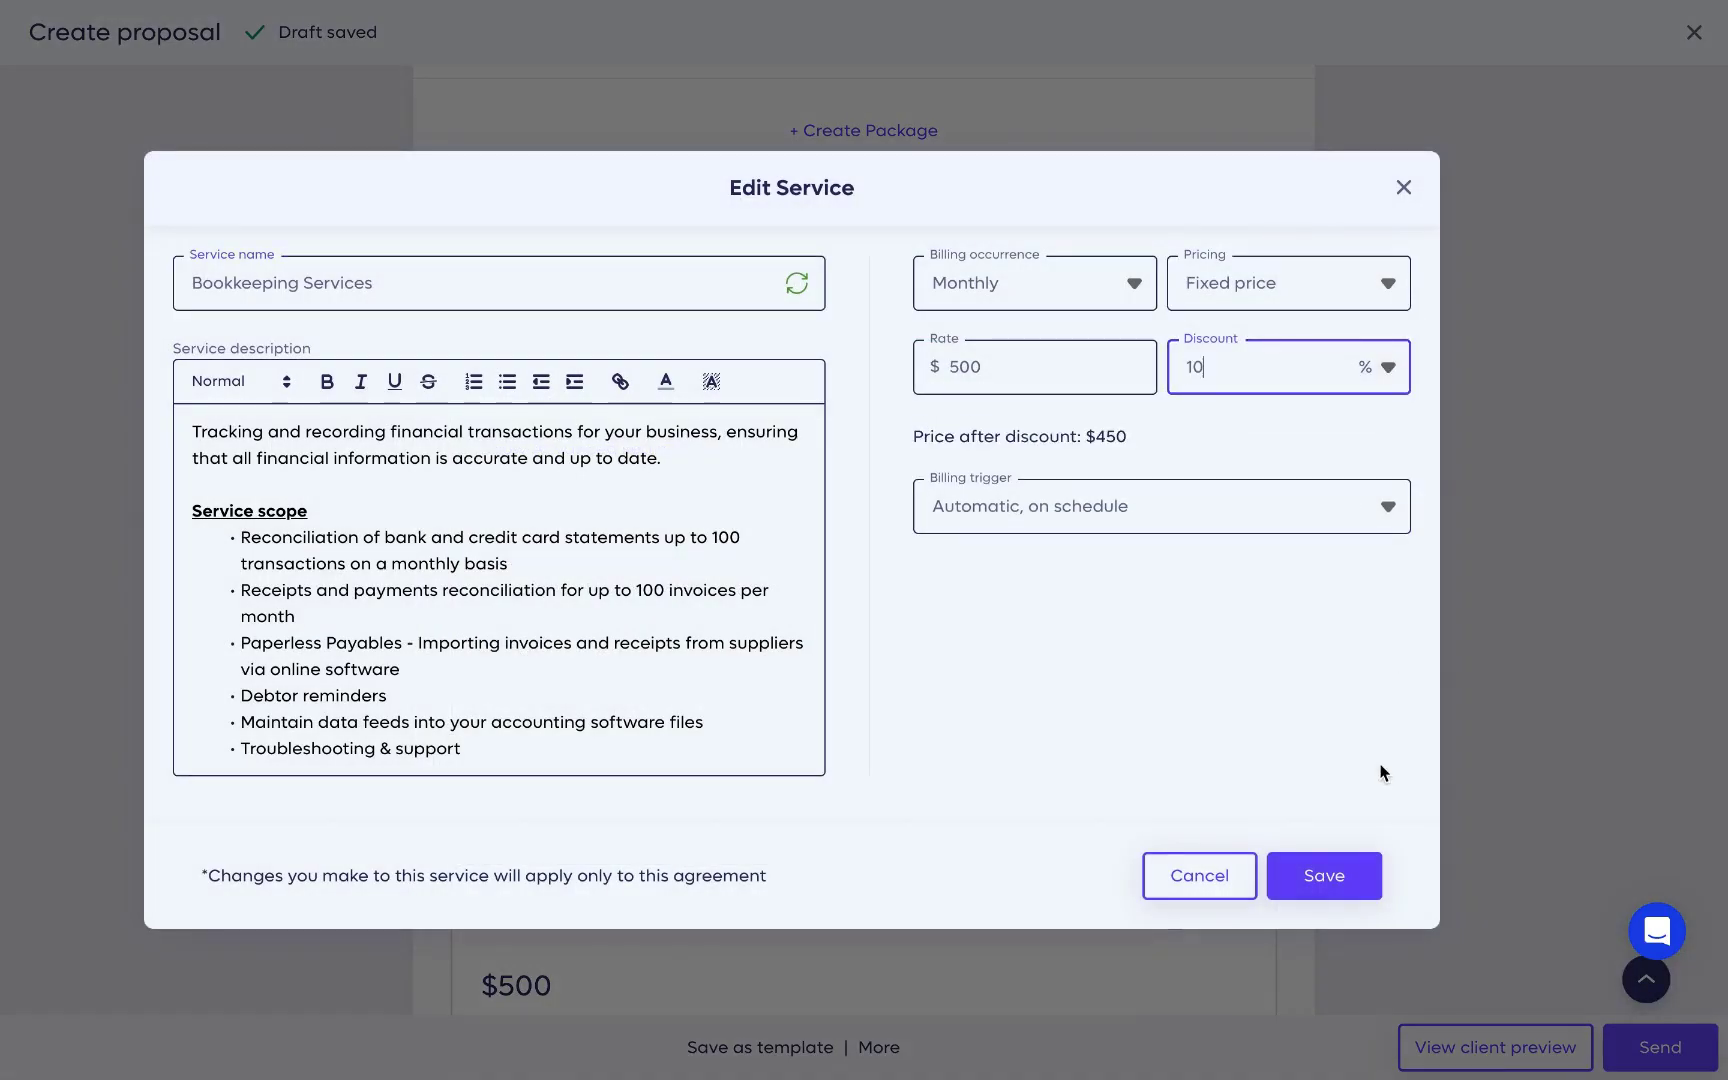
click(1346, 883)
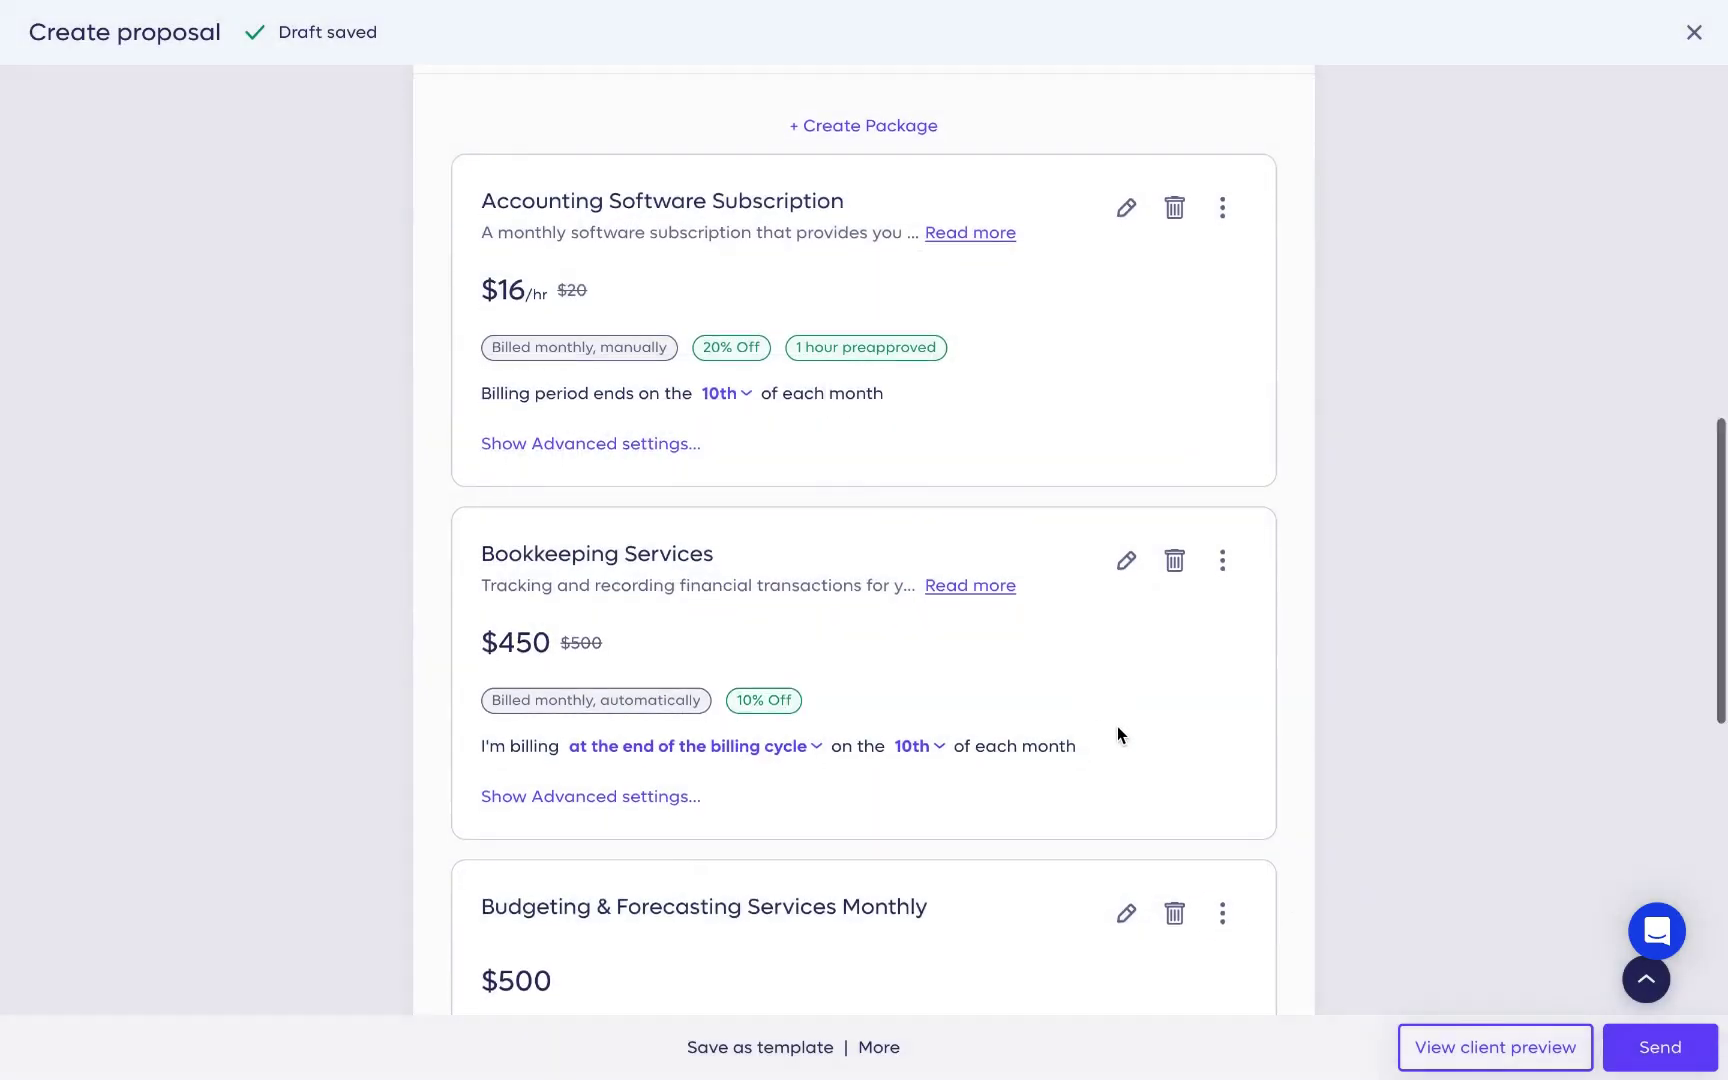
scroll(1117, 734, down, 2)
scroll(1117, 734, down, 1)
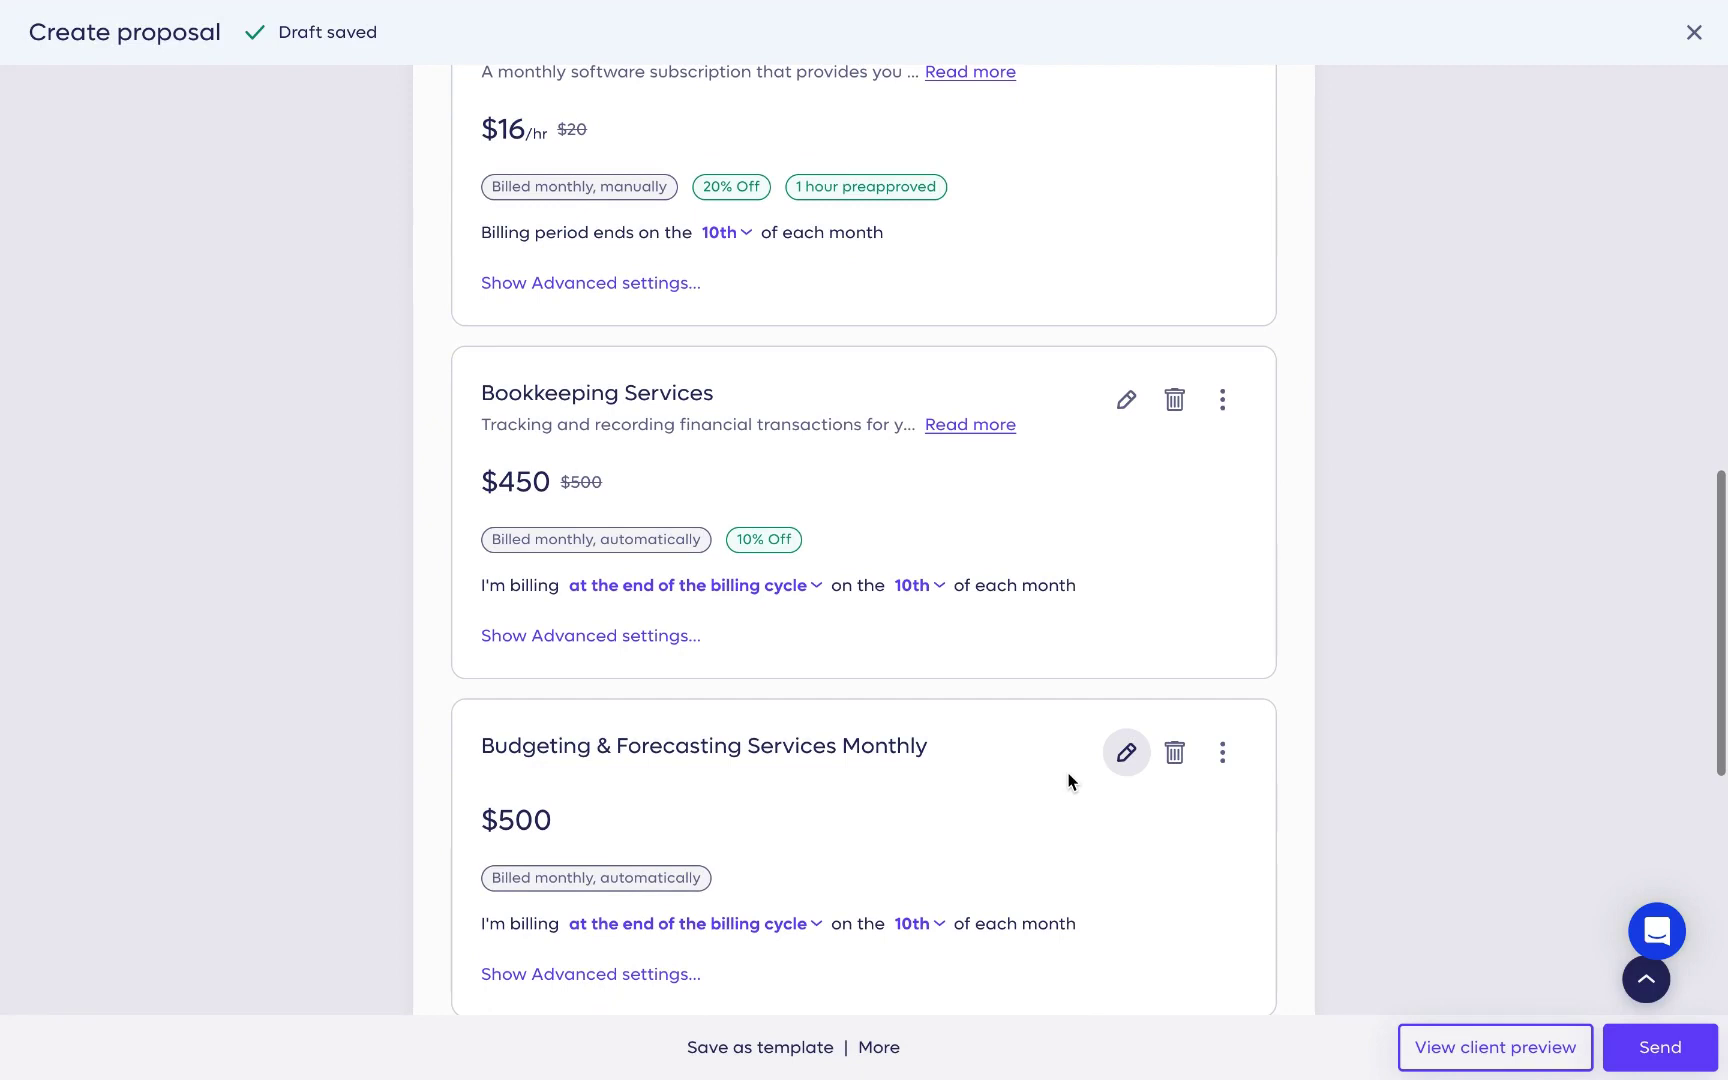
Set Bookkeeping Services billing to upfront and expand the Budgeting card's advanced settings.
click(755, 585)
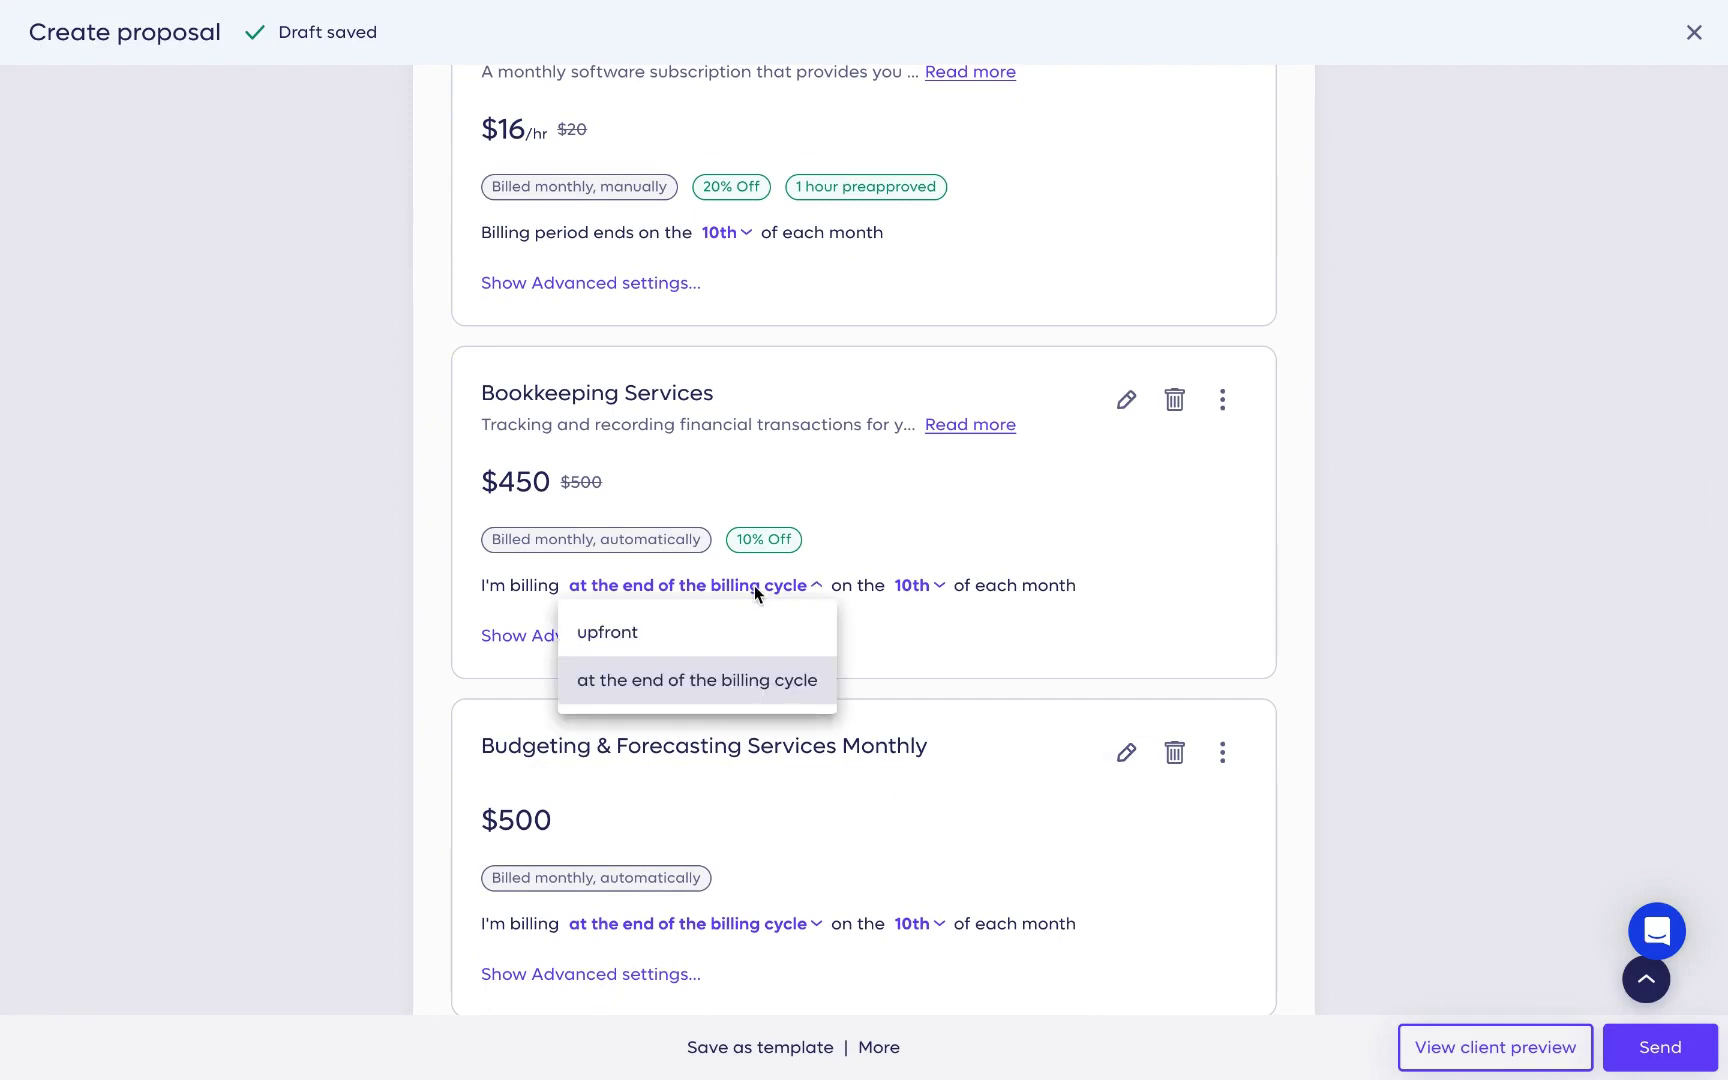
click(736, 628)
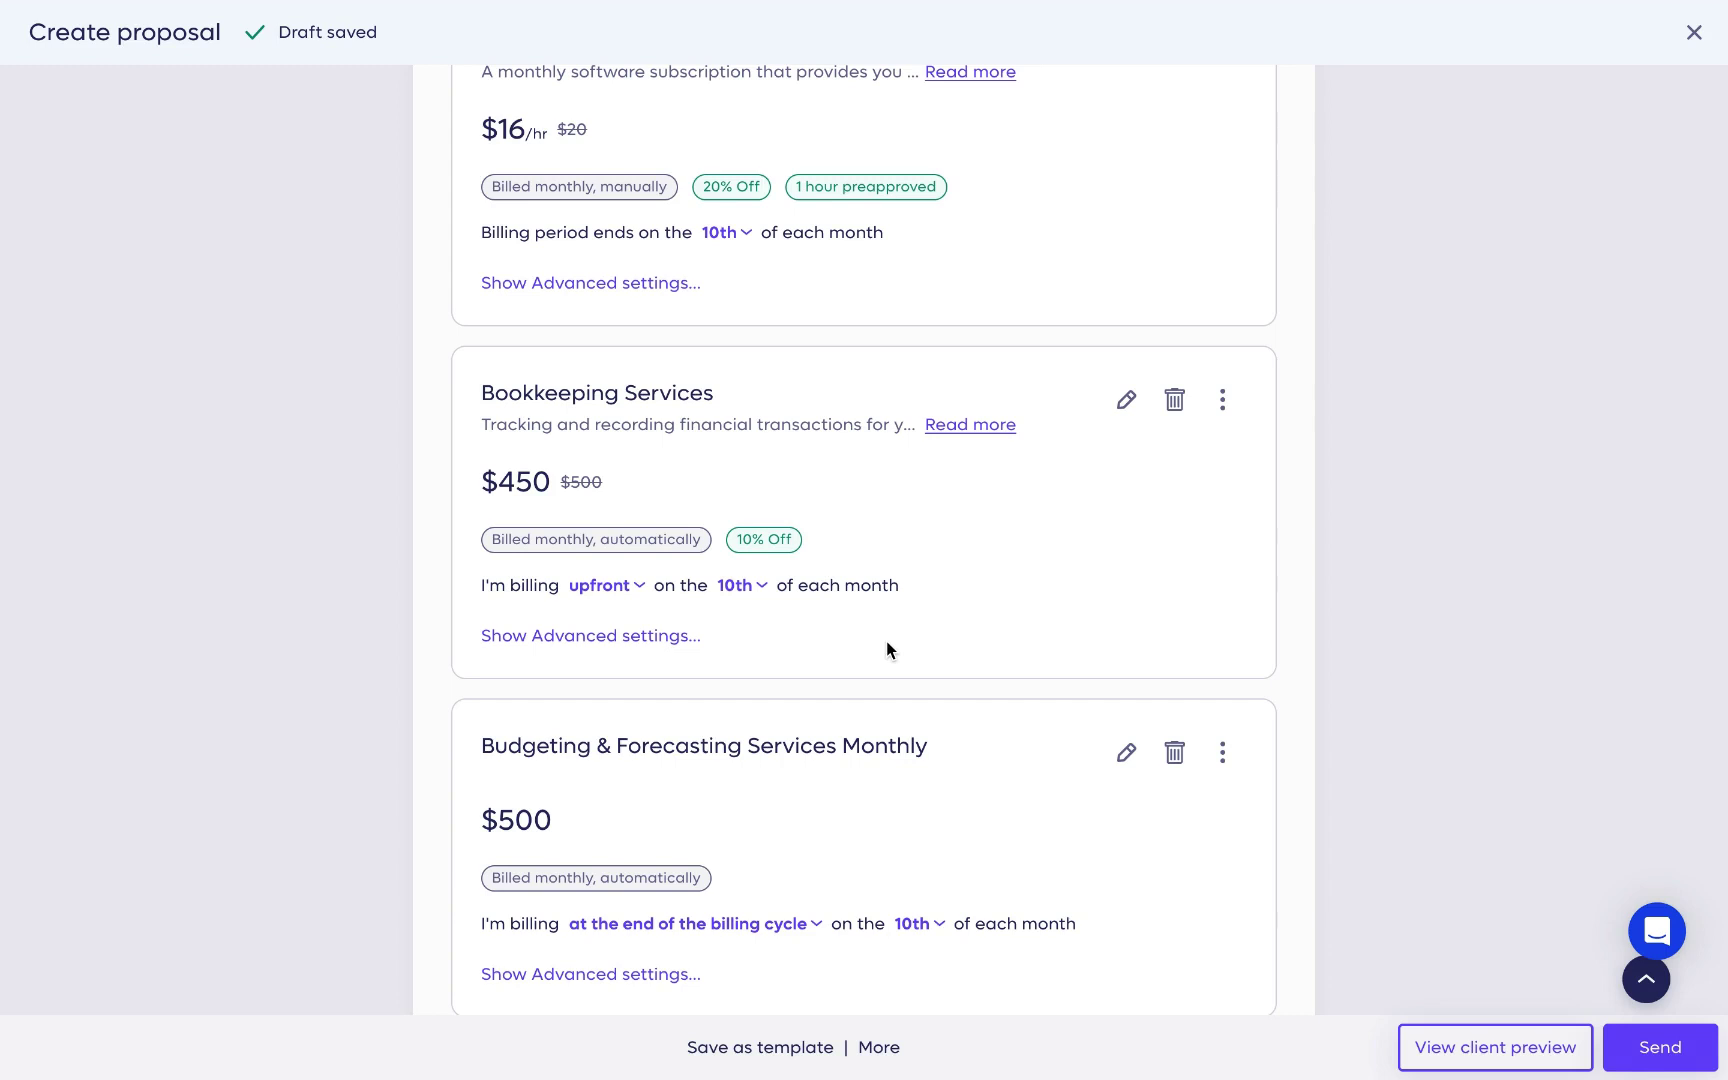
scroll(886, 650, down, 3)
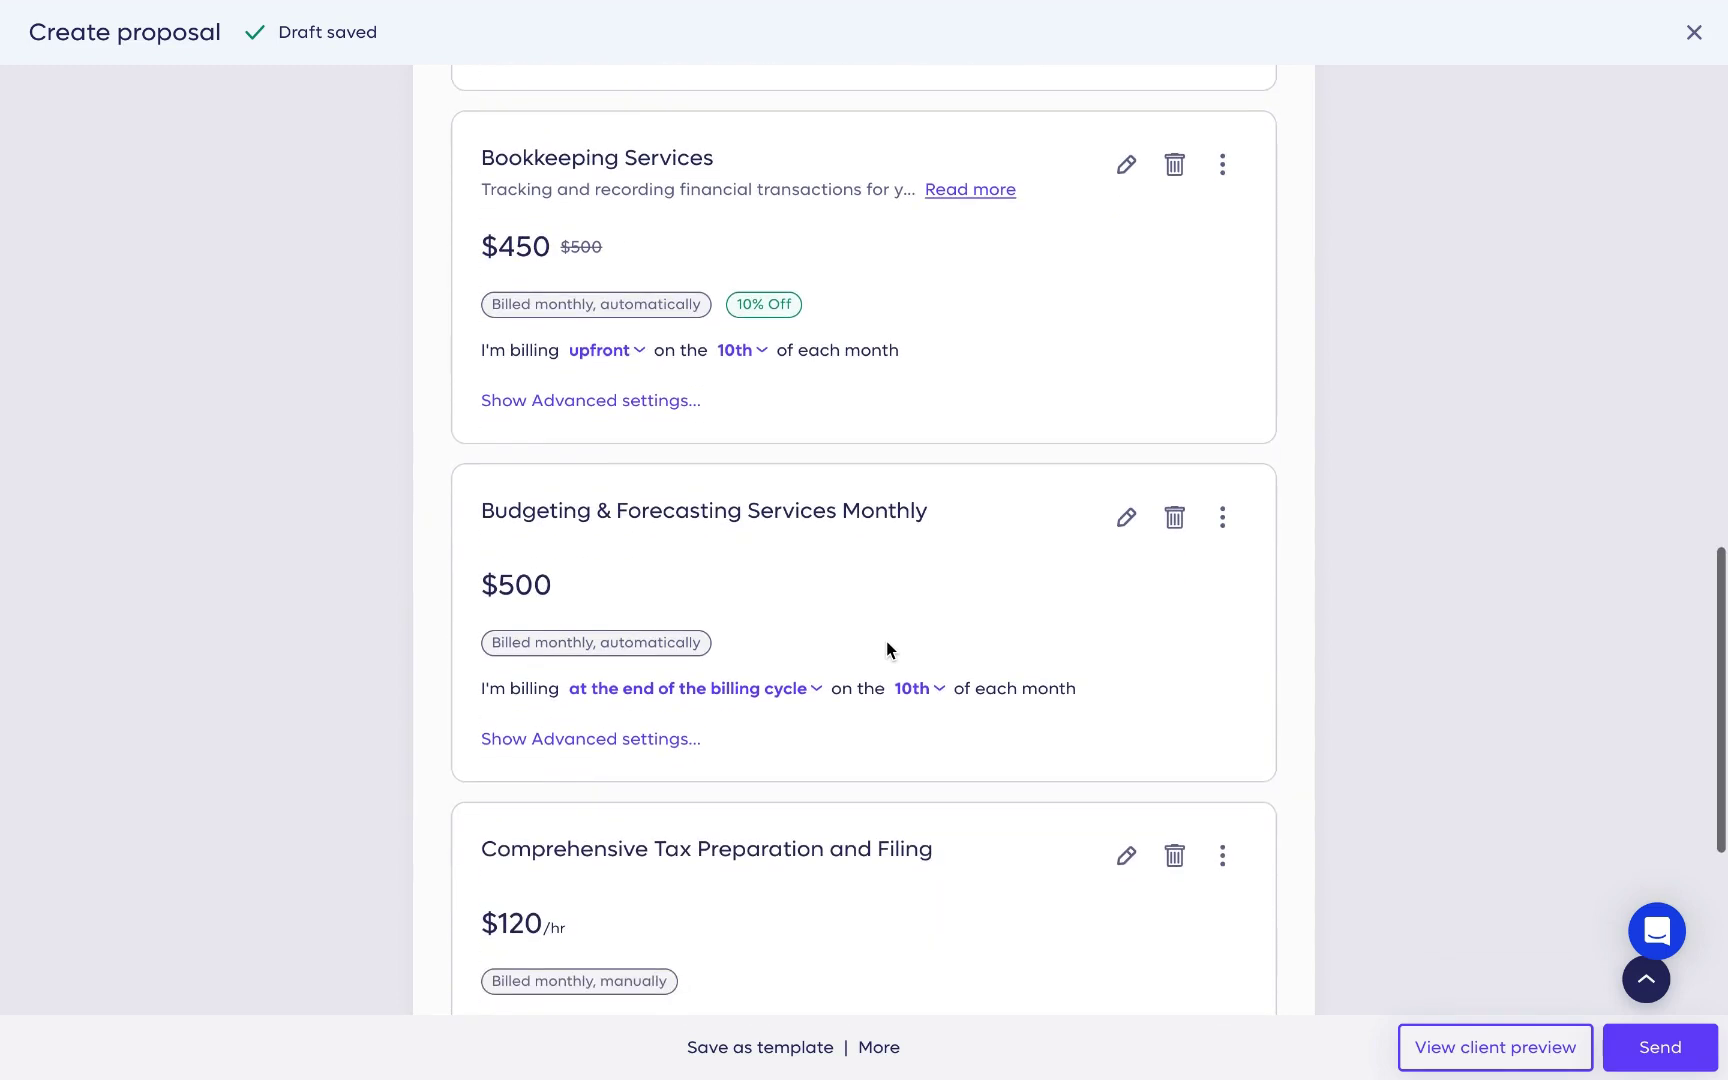
click(643, 745)
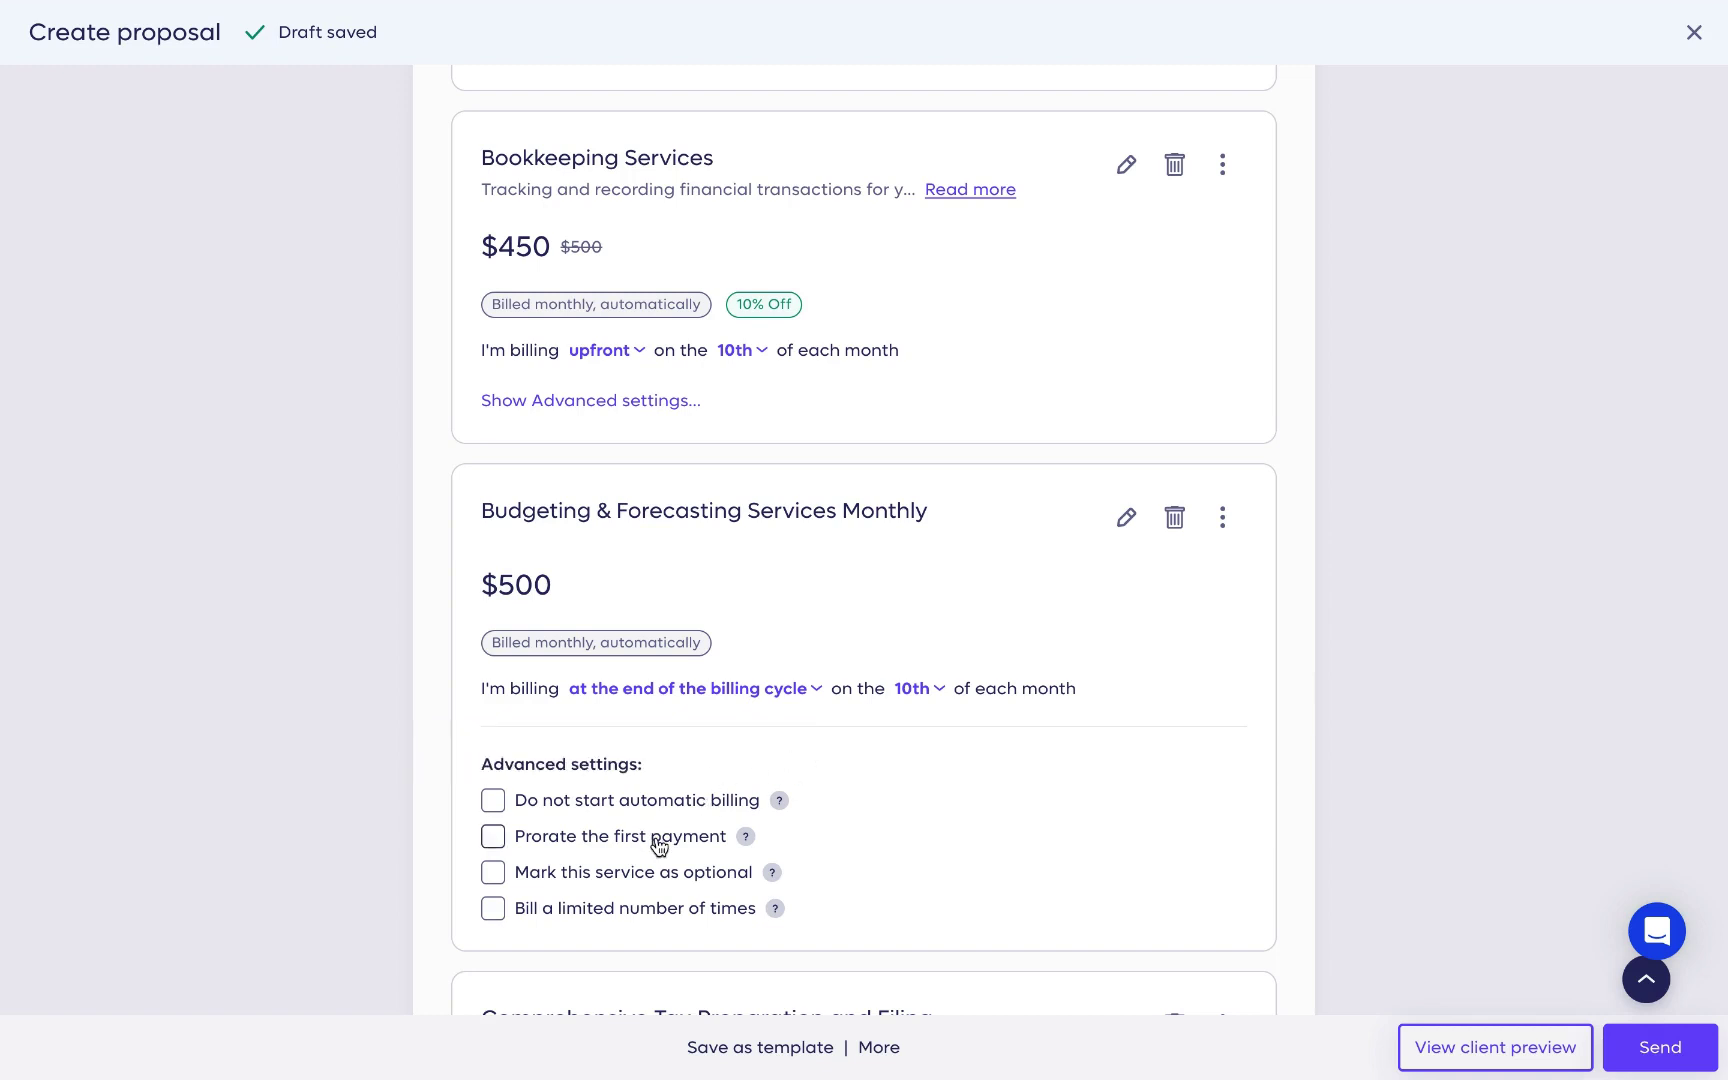
Tick 'Mark this service as optional' in the Budgeting card's advanced settings.
scroll(838, 805, down, 1)
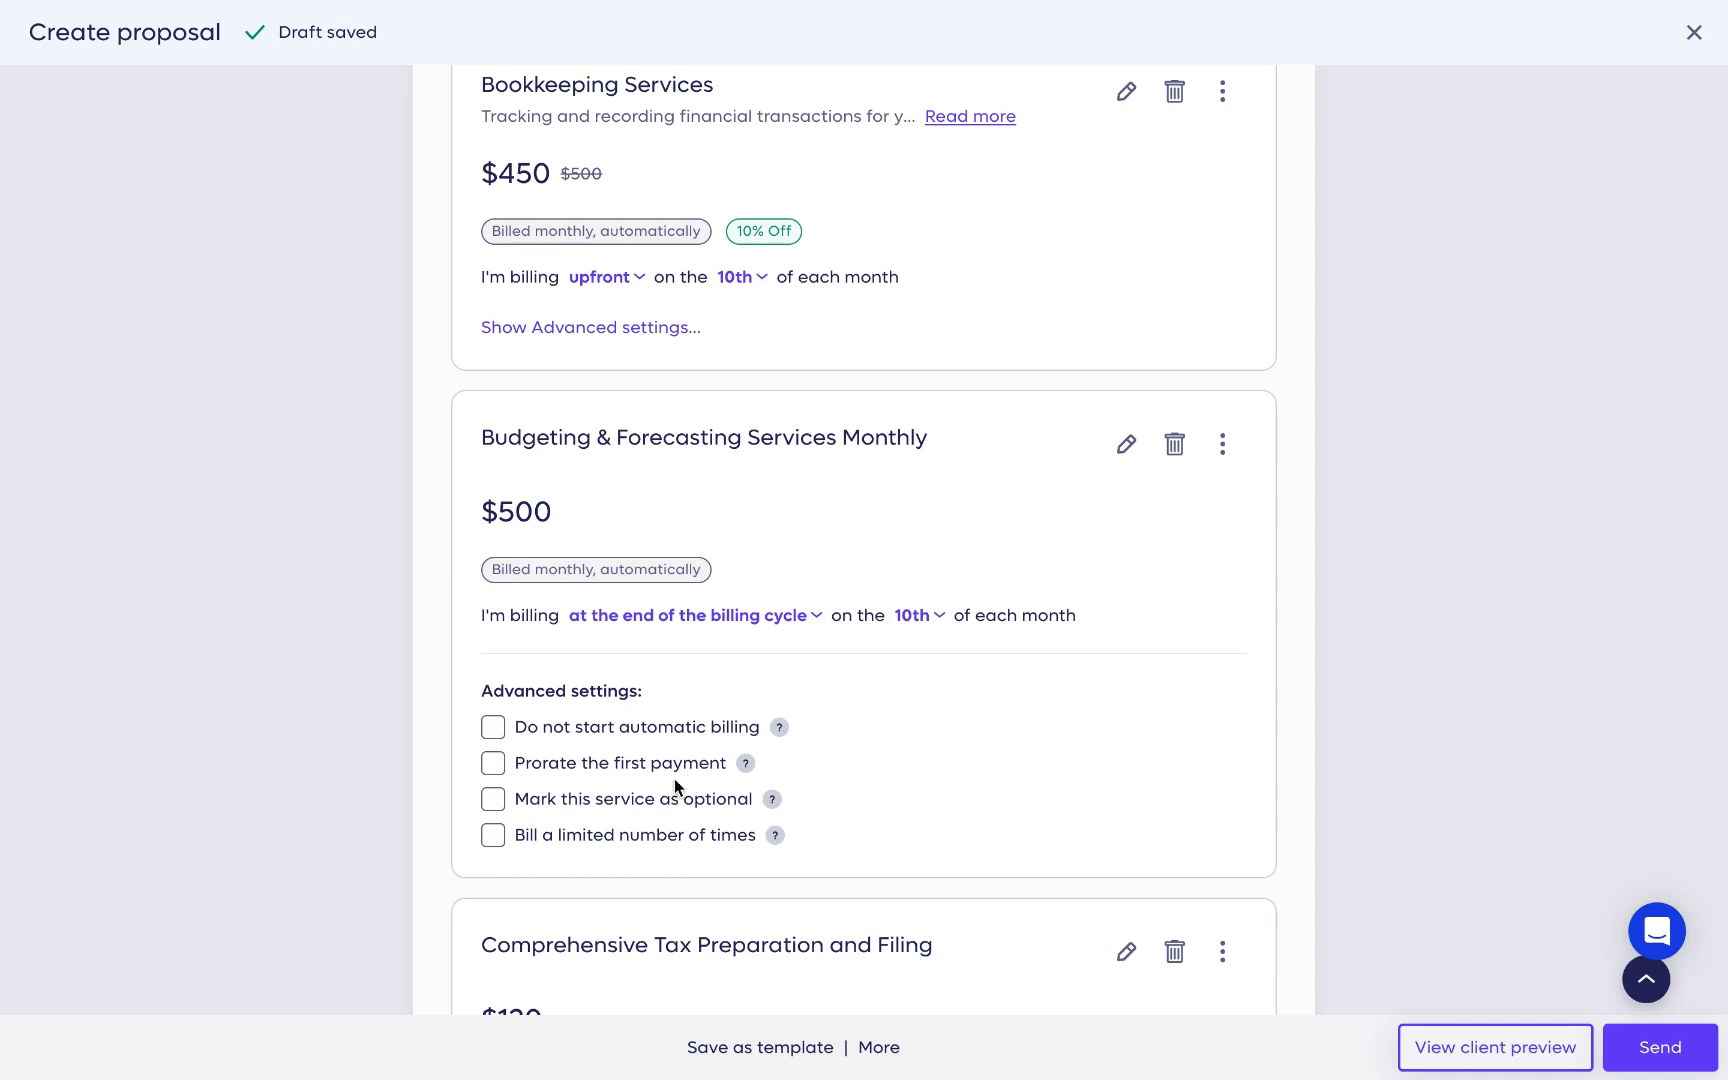
click(663, 816)
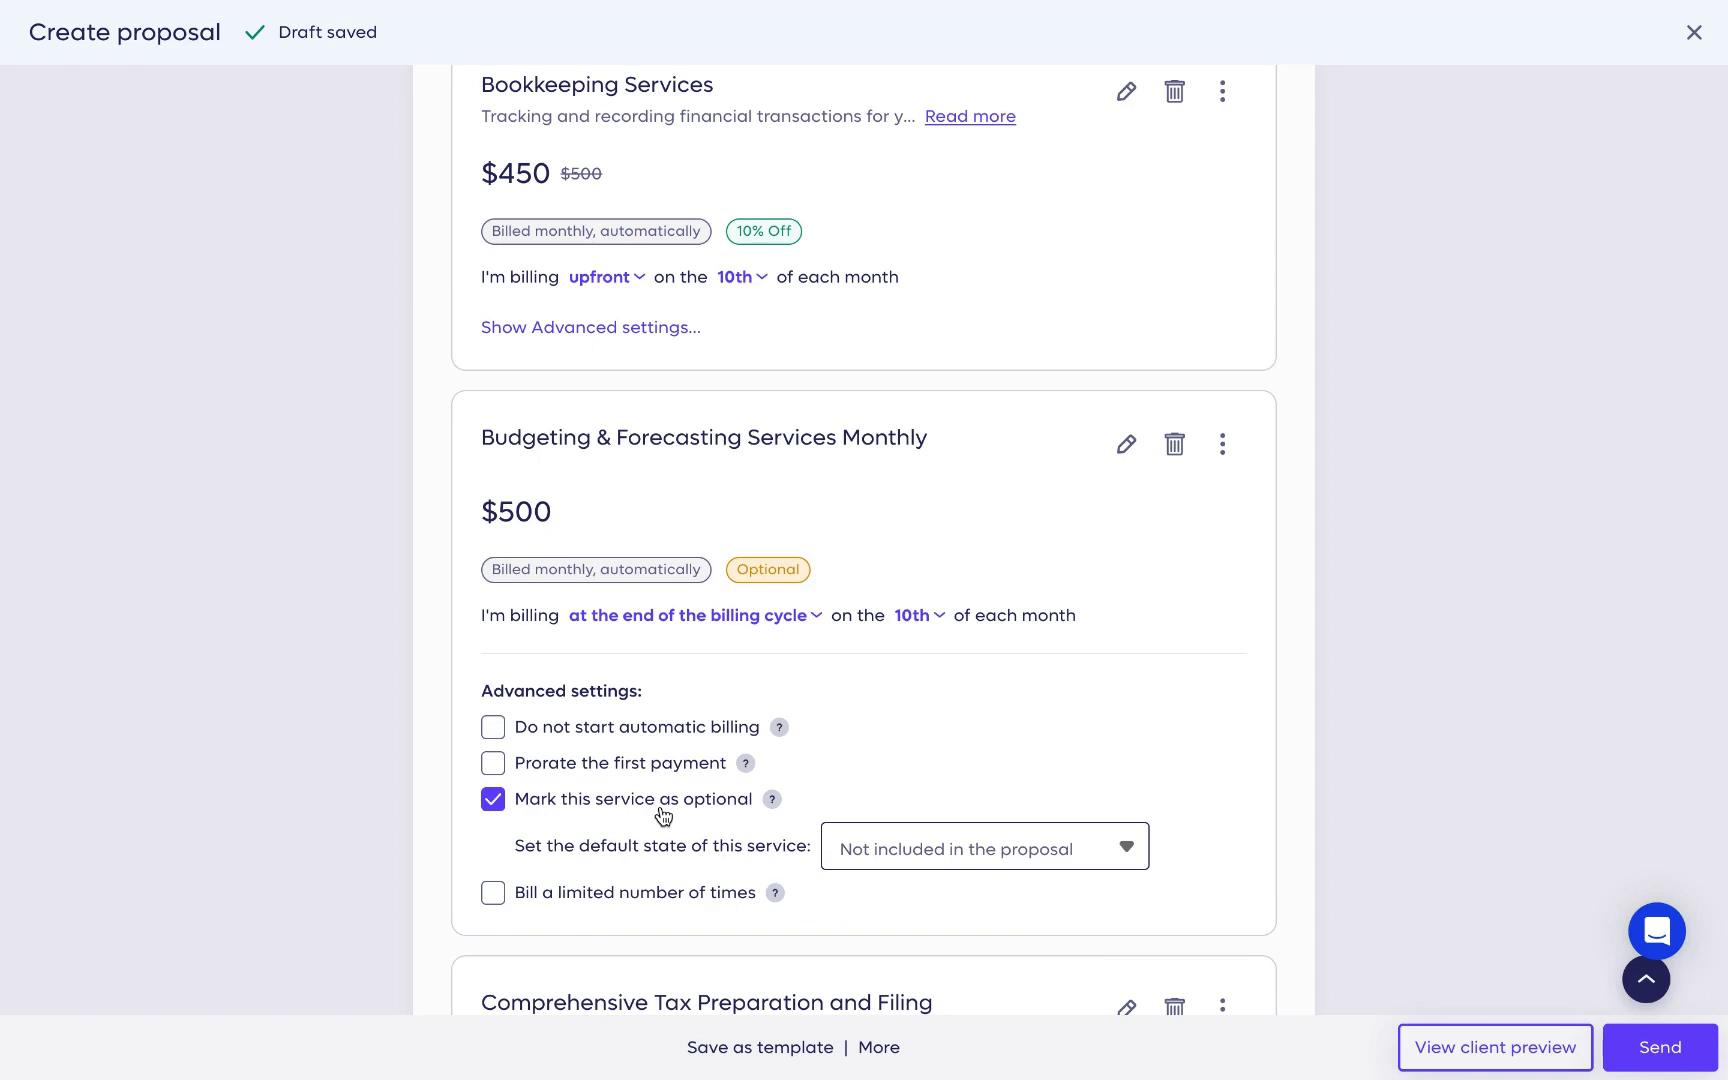
click(1443, 1047)
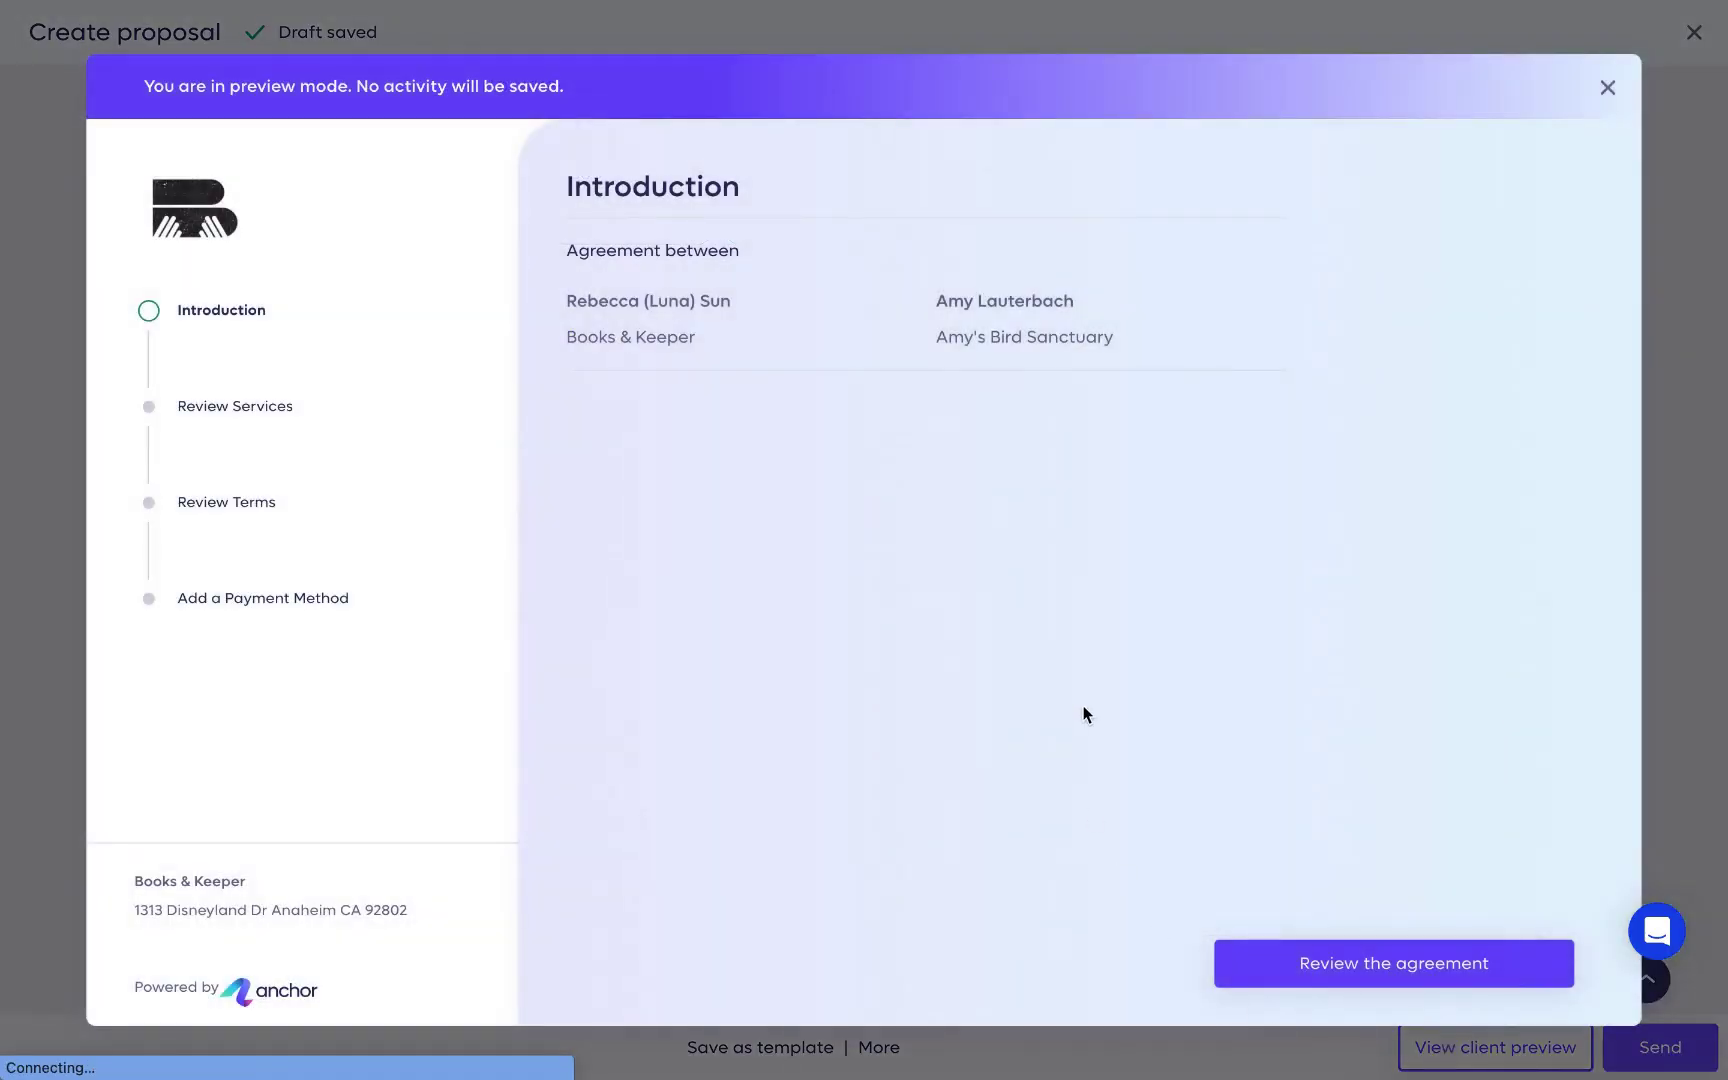
click(228, 420)
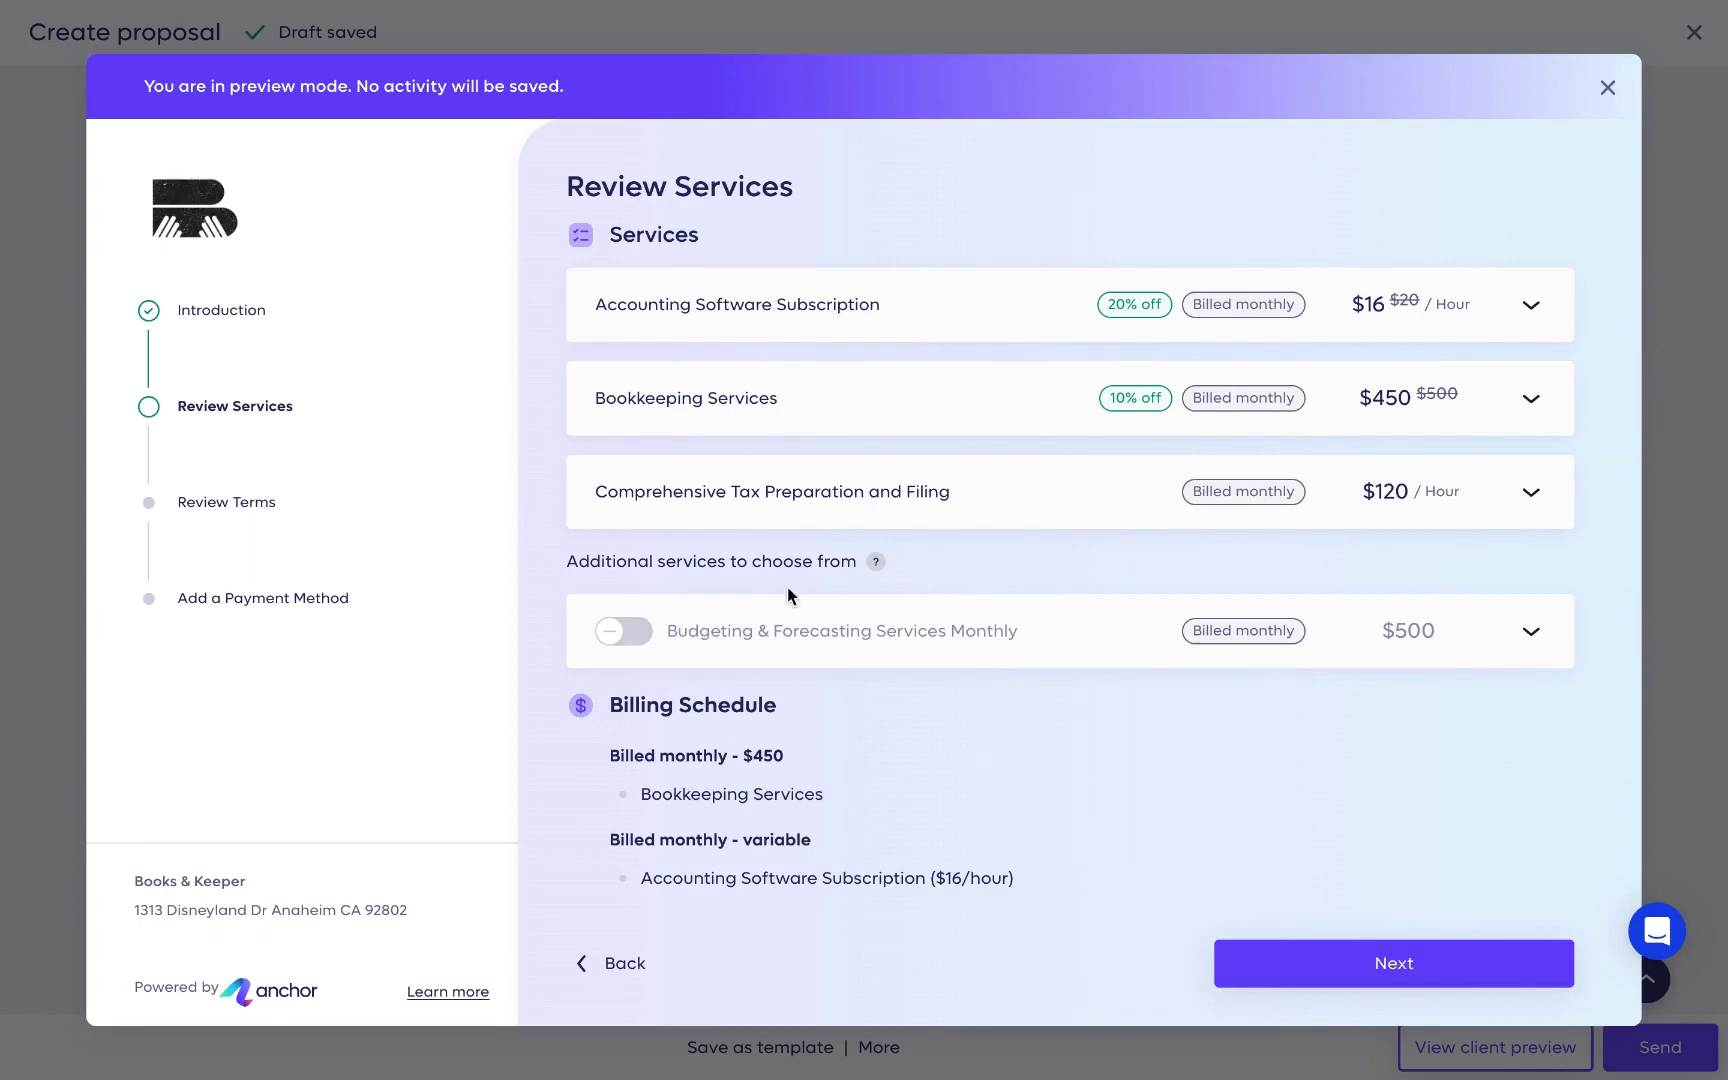
click(623, 631)
key(space)
click(1612, 92)
Untick optional on Budgeting & Forecasting and limit its billing to 12 times.
scroll(997, 752, down, 1)
click(495, 740)
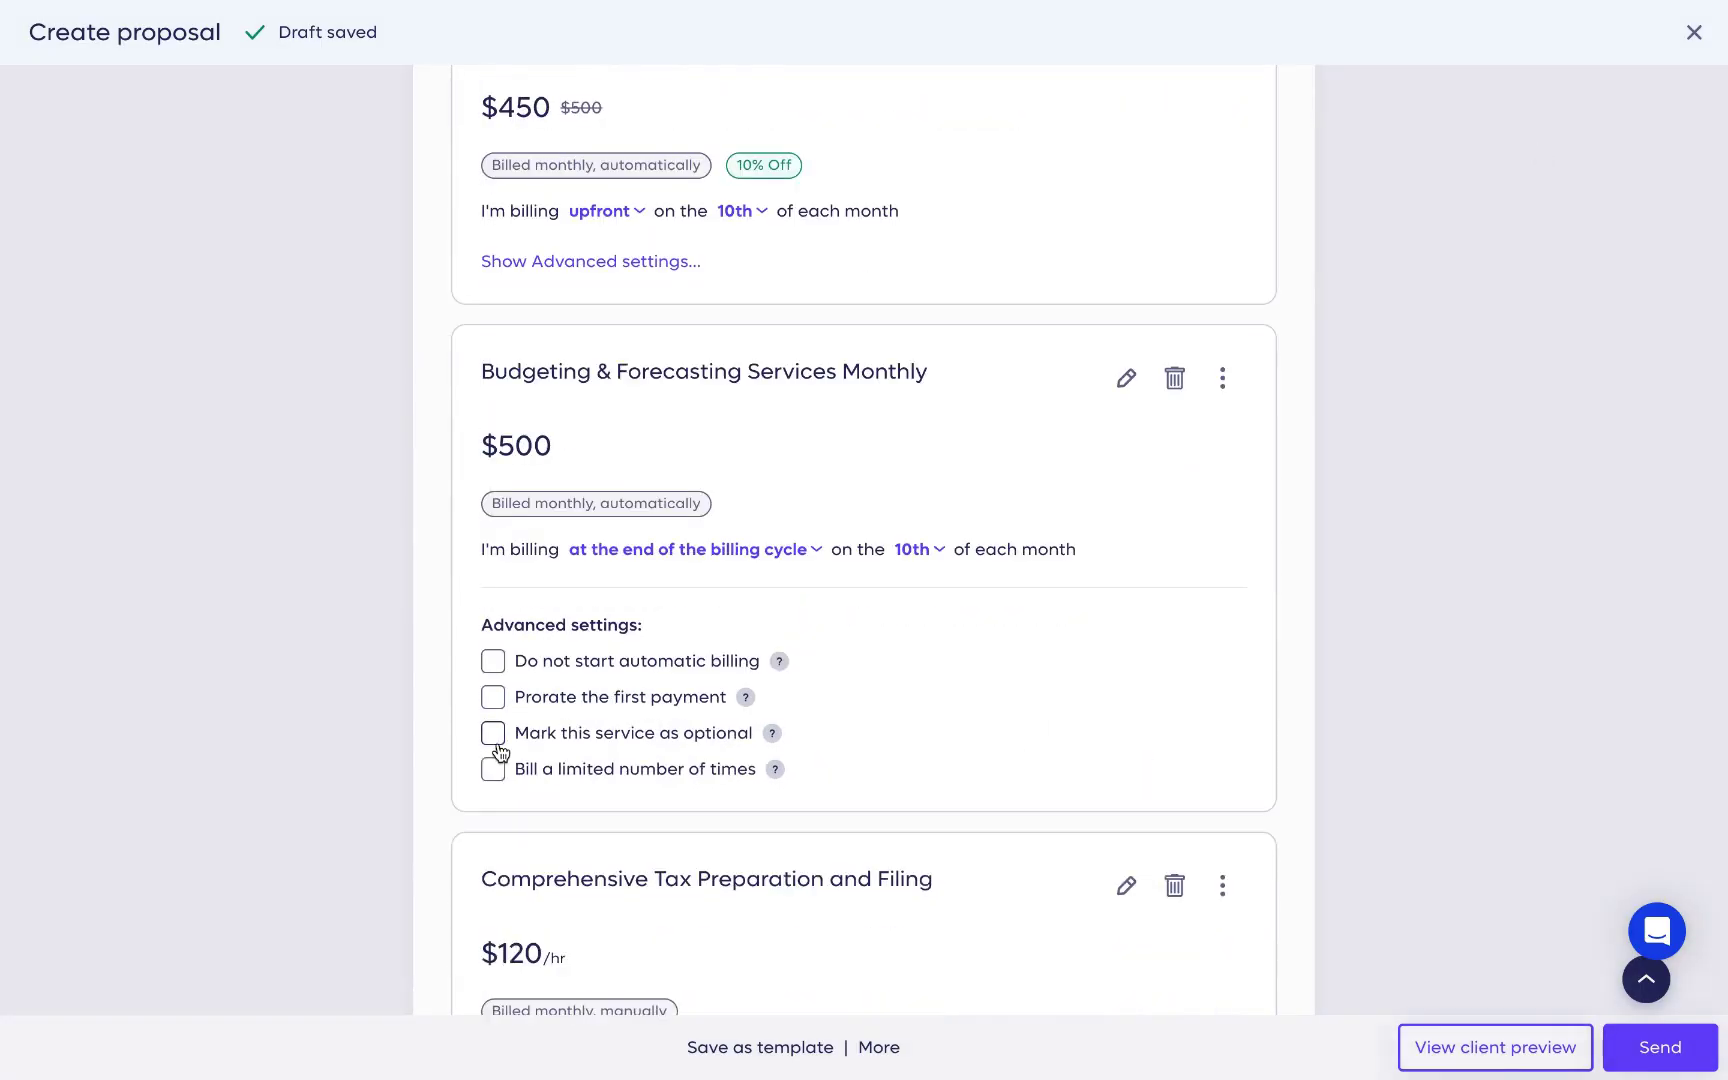
scroll(609, 800, down, 1)
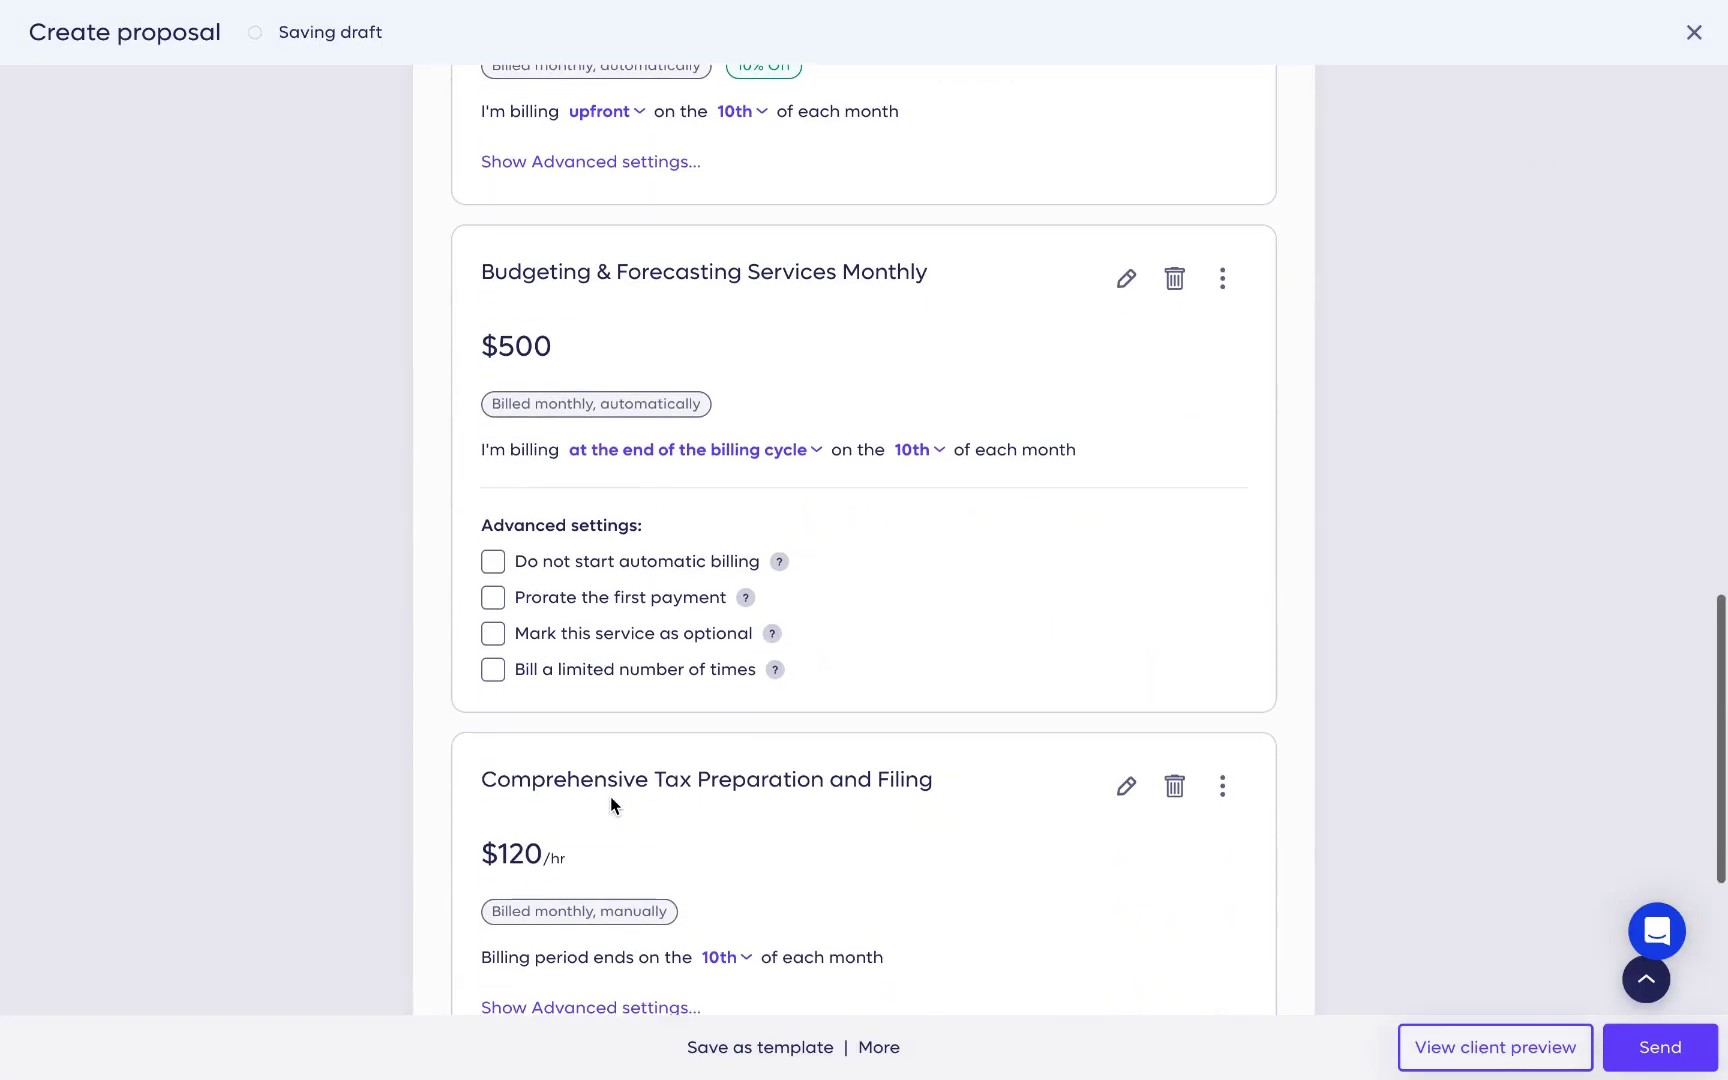
click(597, 680)
click(609, 721)
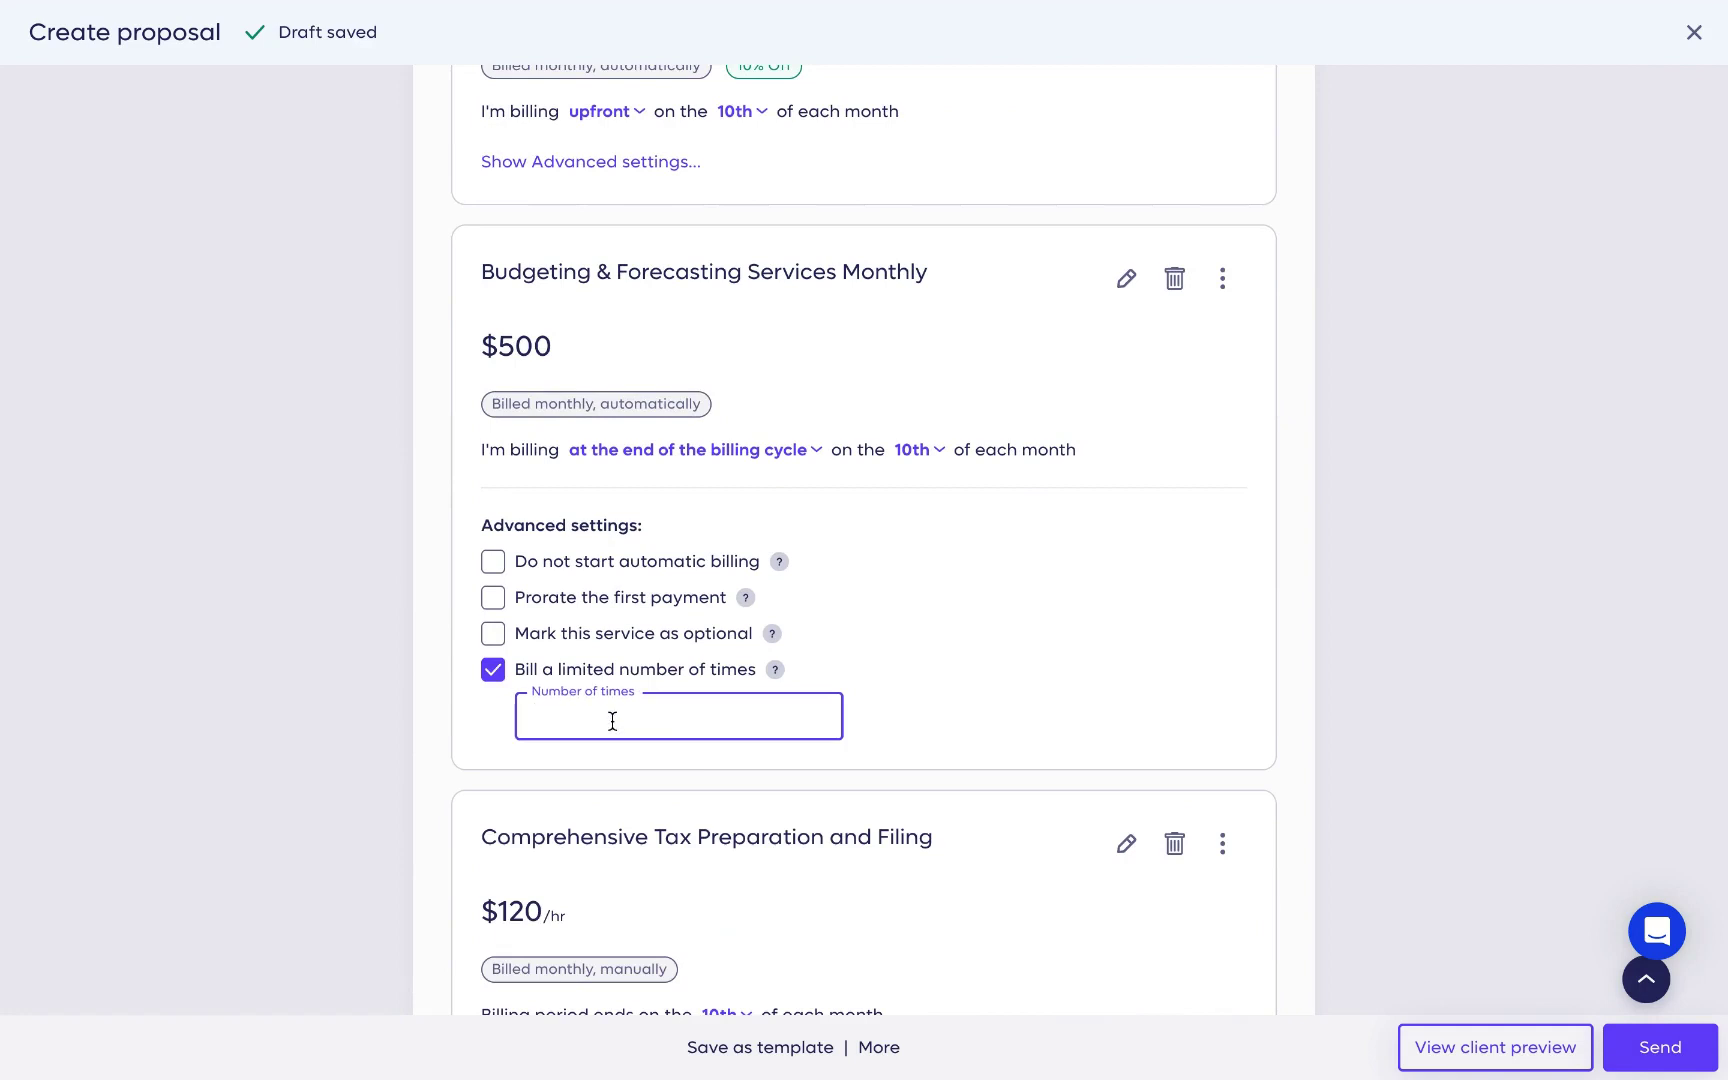
text(12)
click(965, 732)
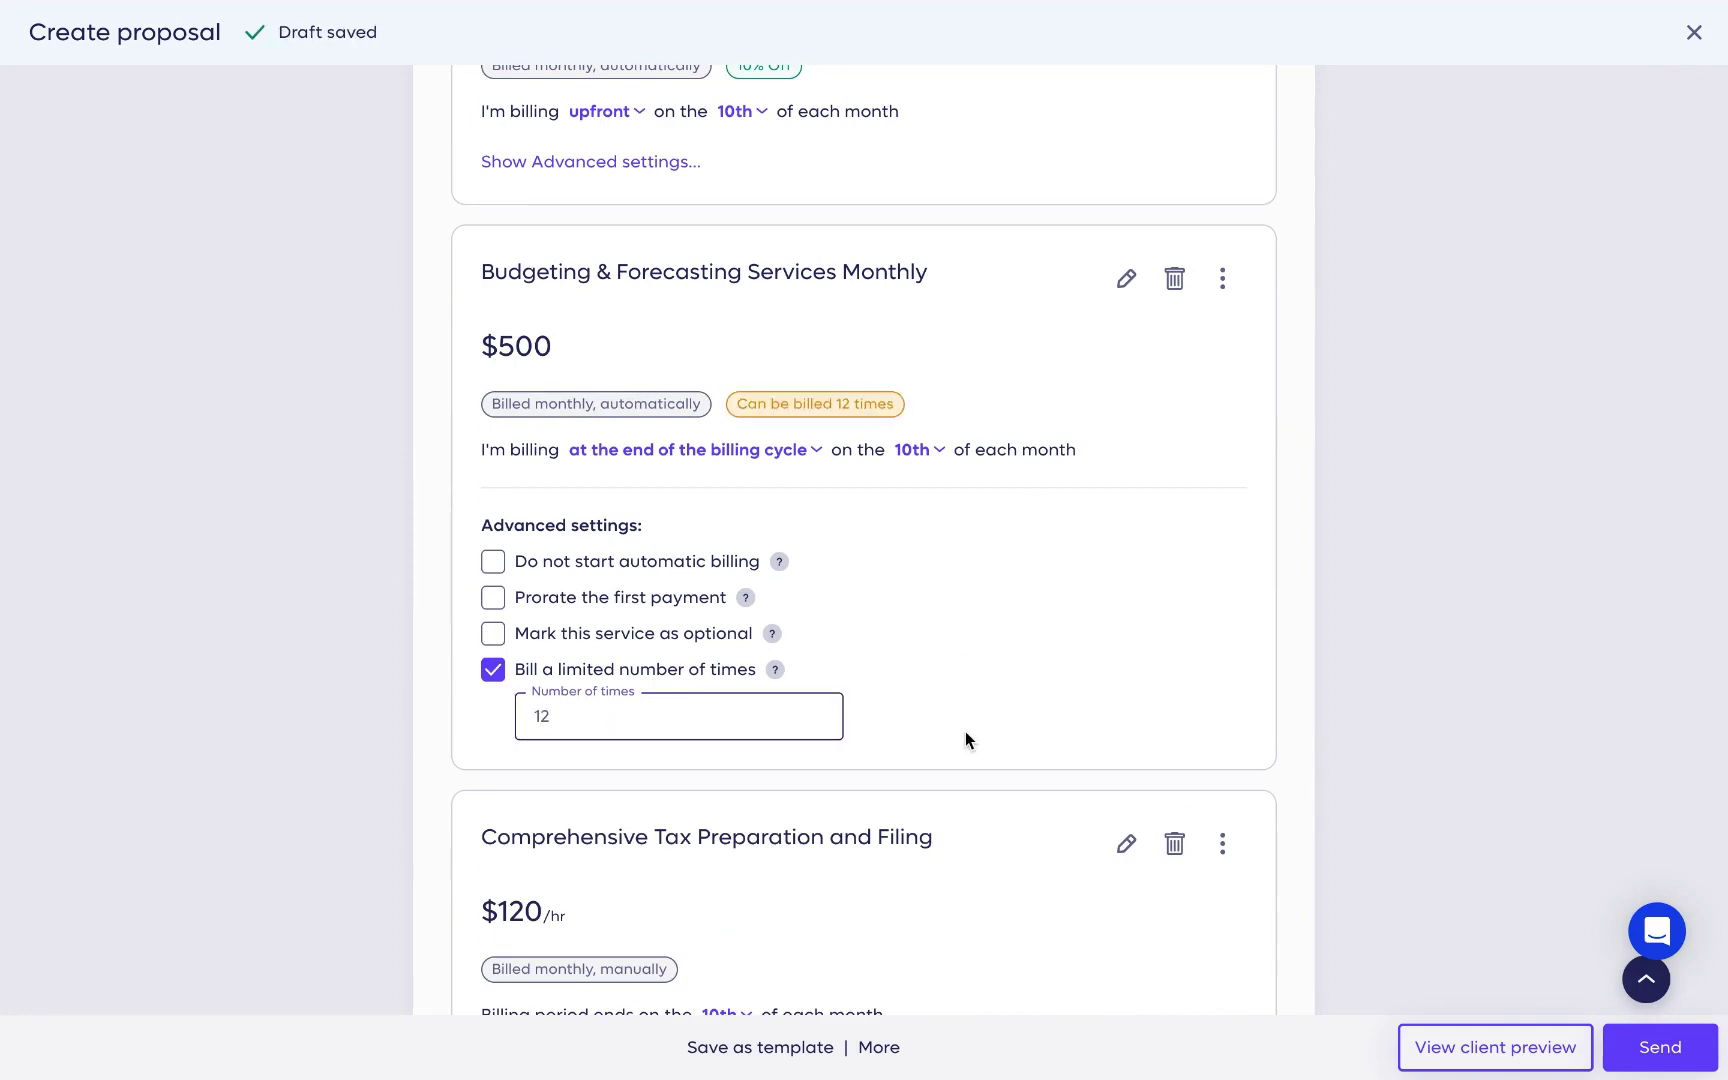
scroll(966, 740, down, 2)
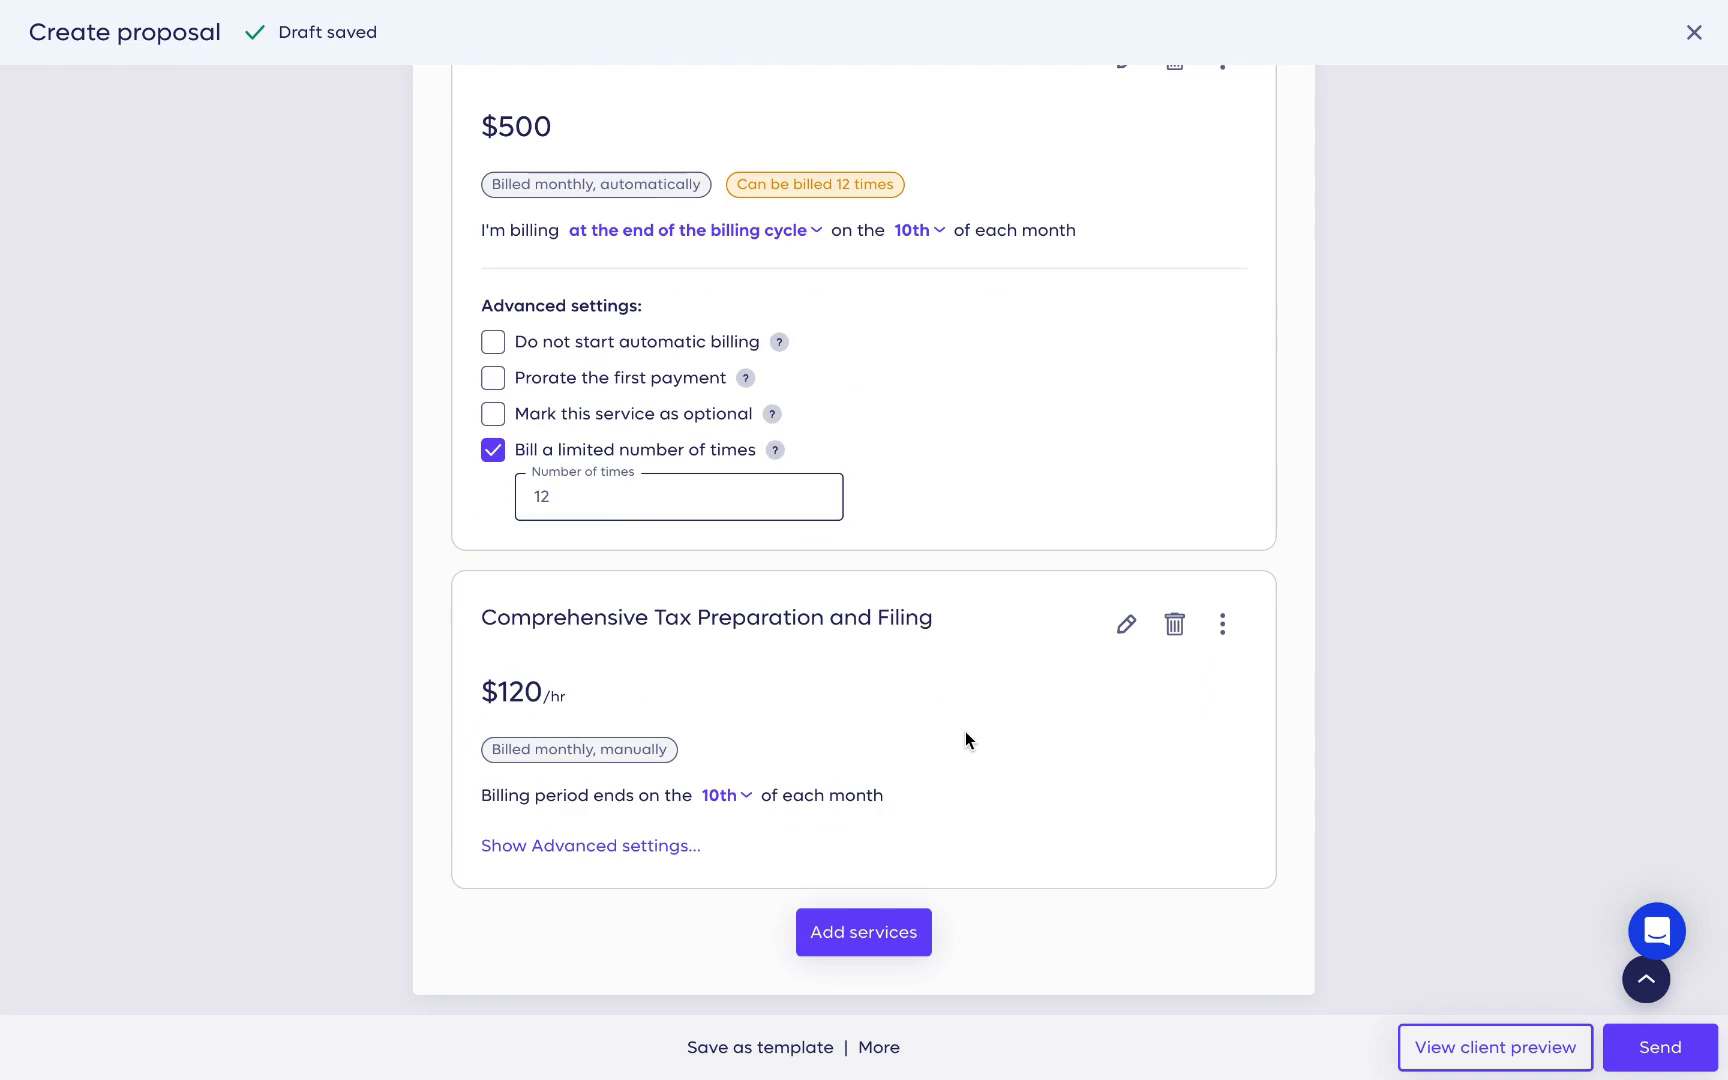
click(748, 797)
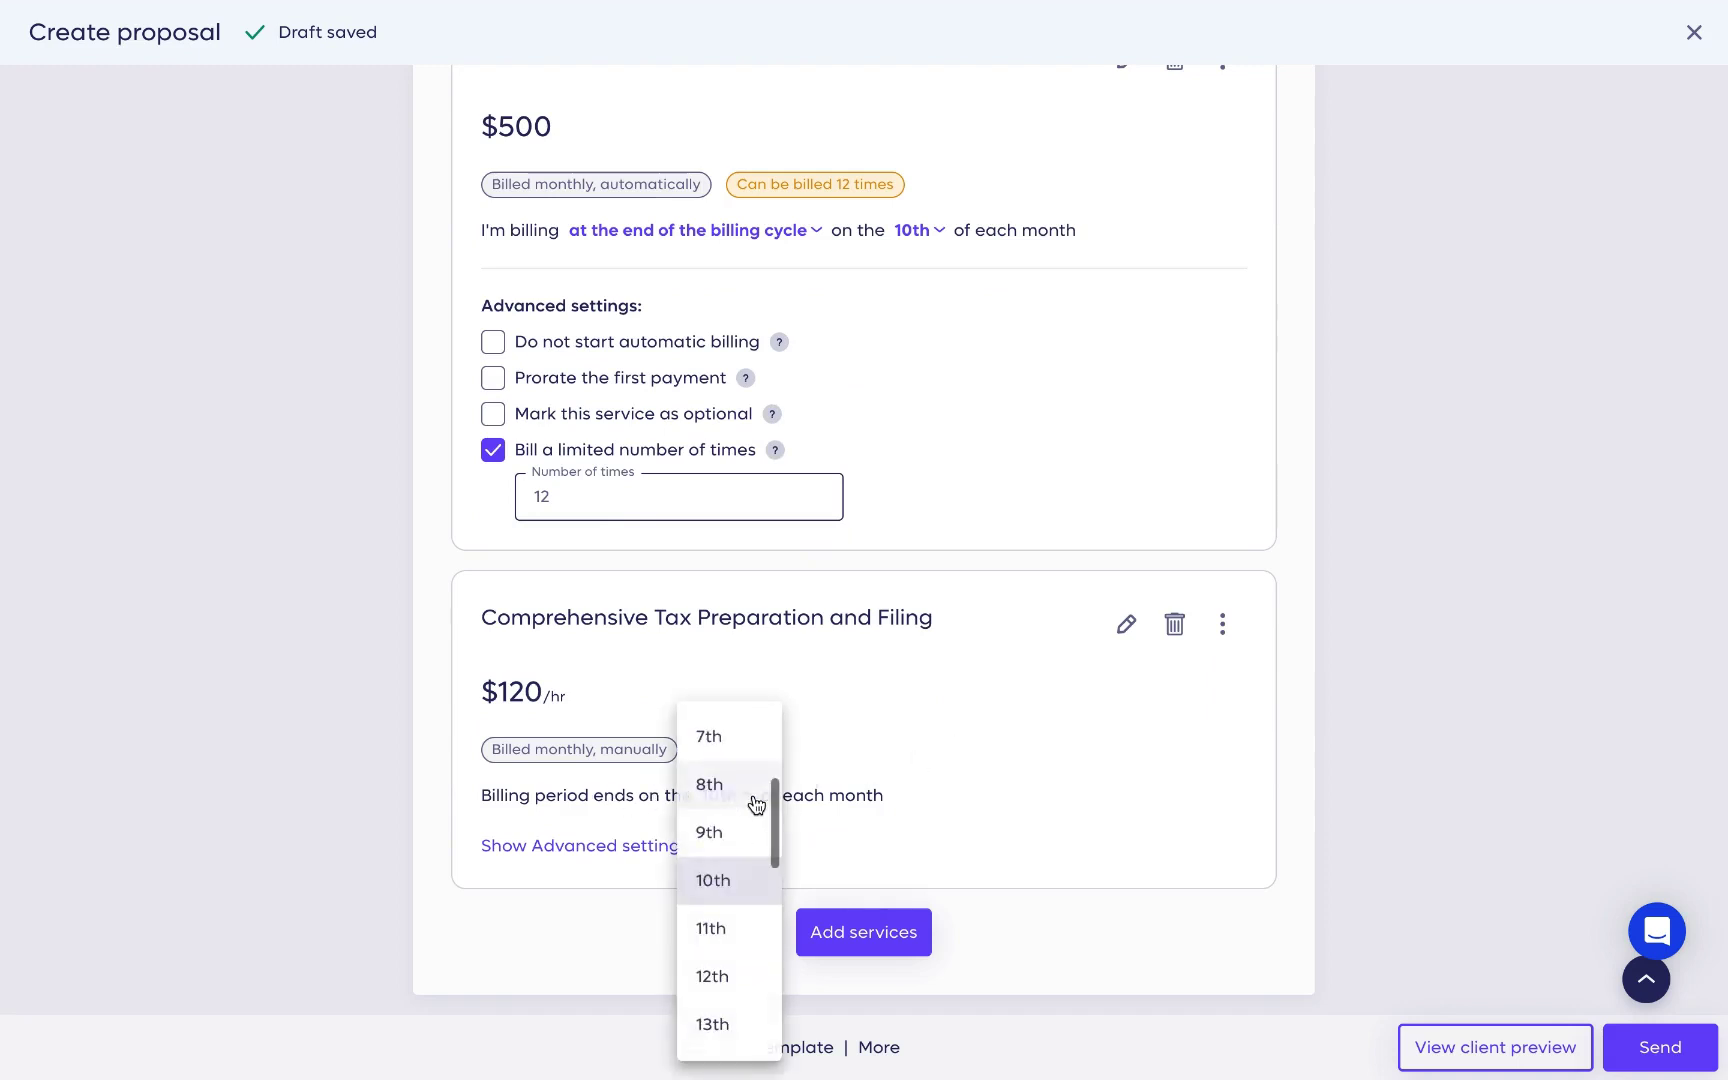
Keep the tax billing day at the 10th and split the services into three package options.
click(977, 776)
scroll(974, 785, up, 1)
scroll(973, 786, up, 10)
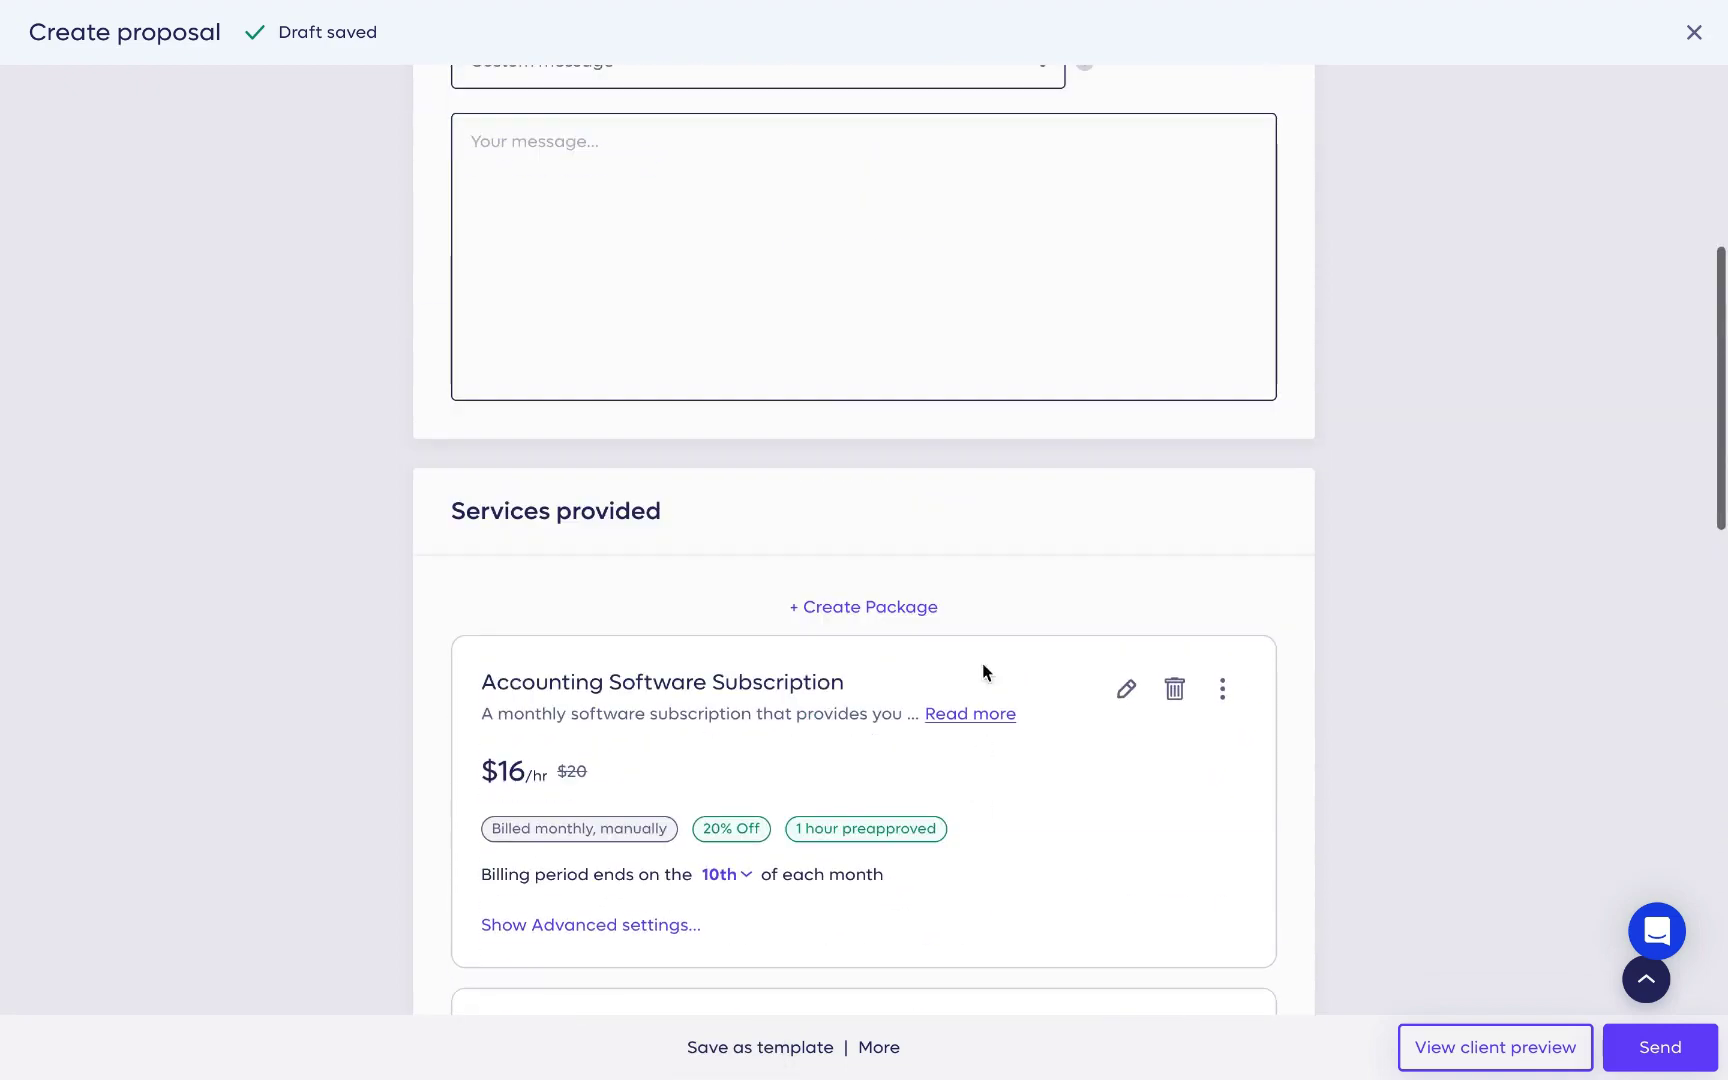
click(926, 609)
click(1138, 616)
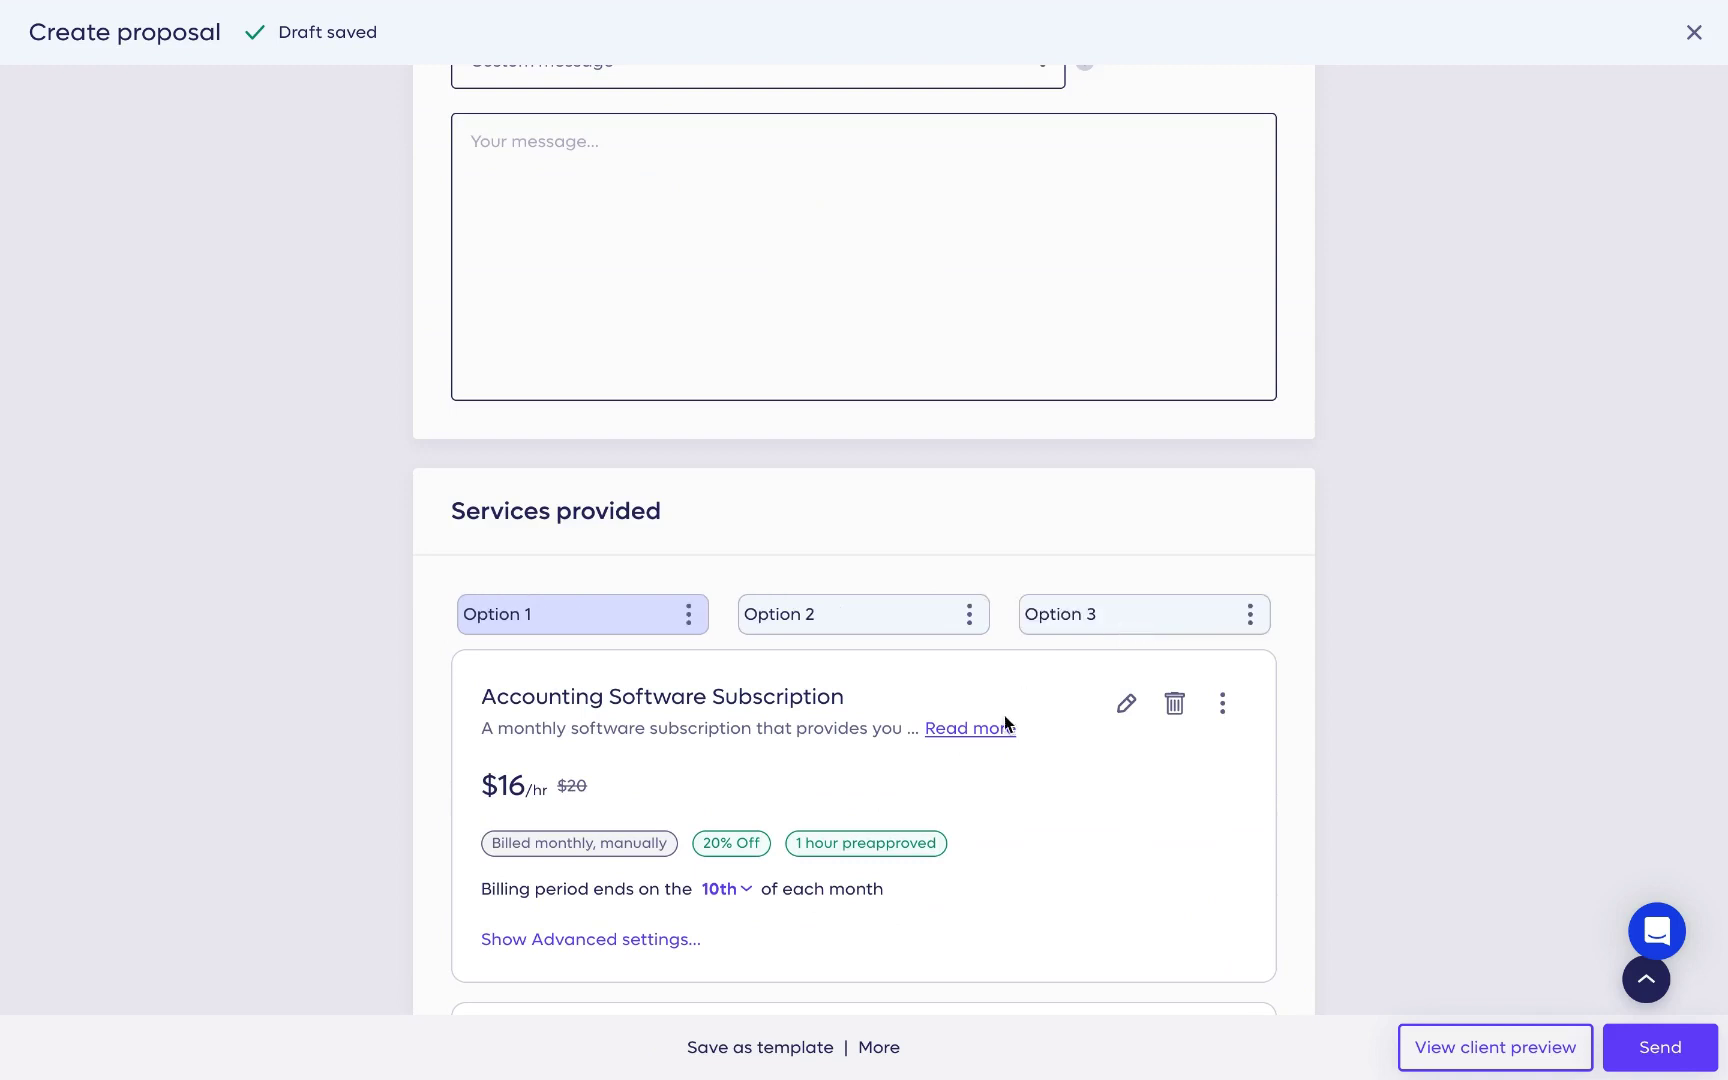
Move Accounting Software Subscription below Bookkeeping Services.
scroll(620, 632, down, 2)
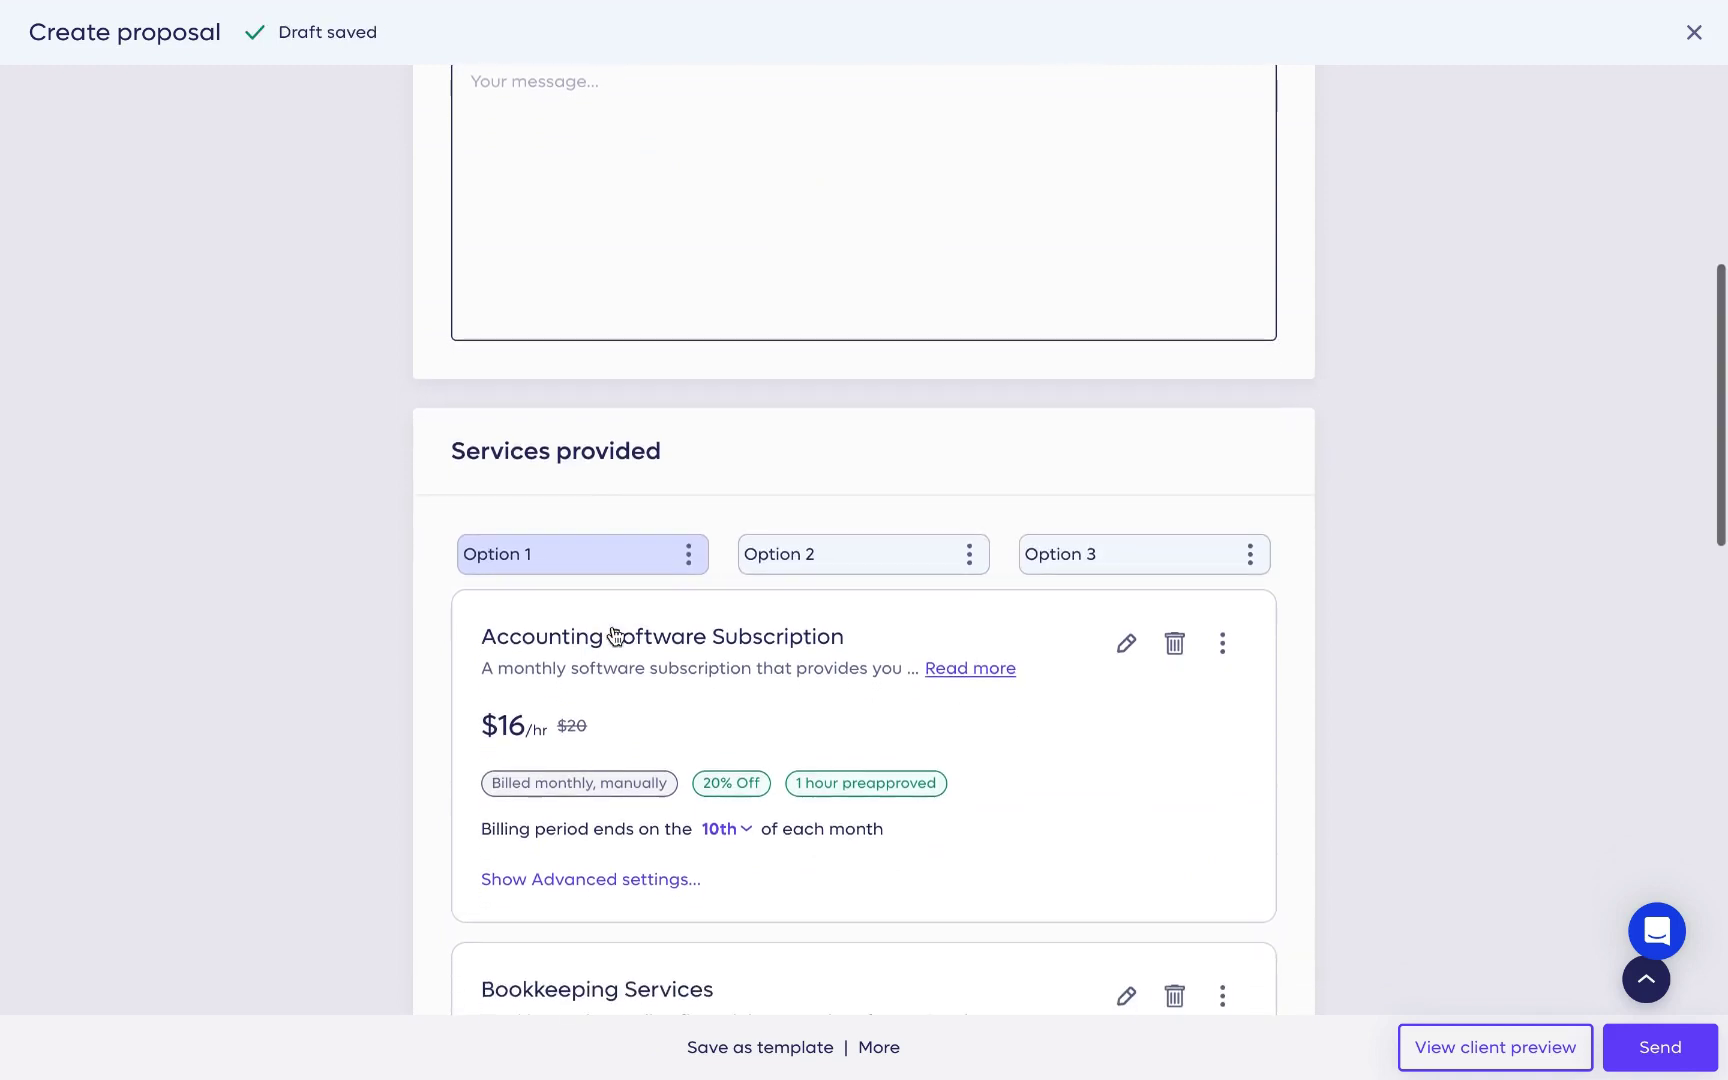
scroll(772, 728, down, 1)
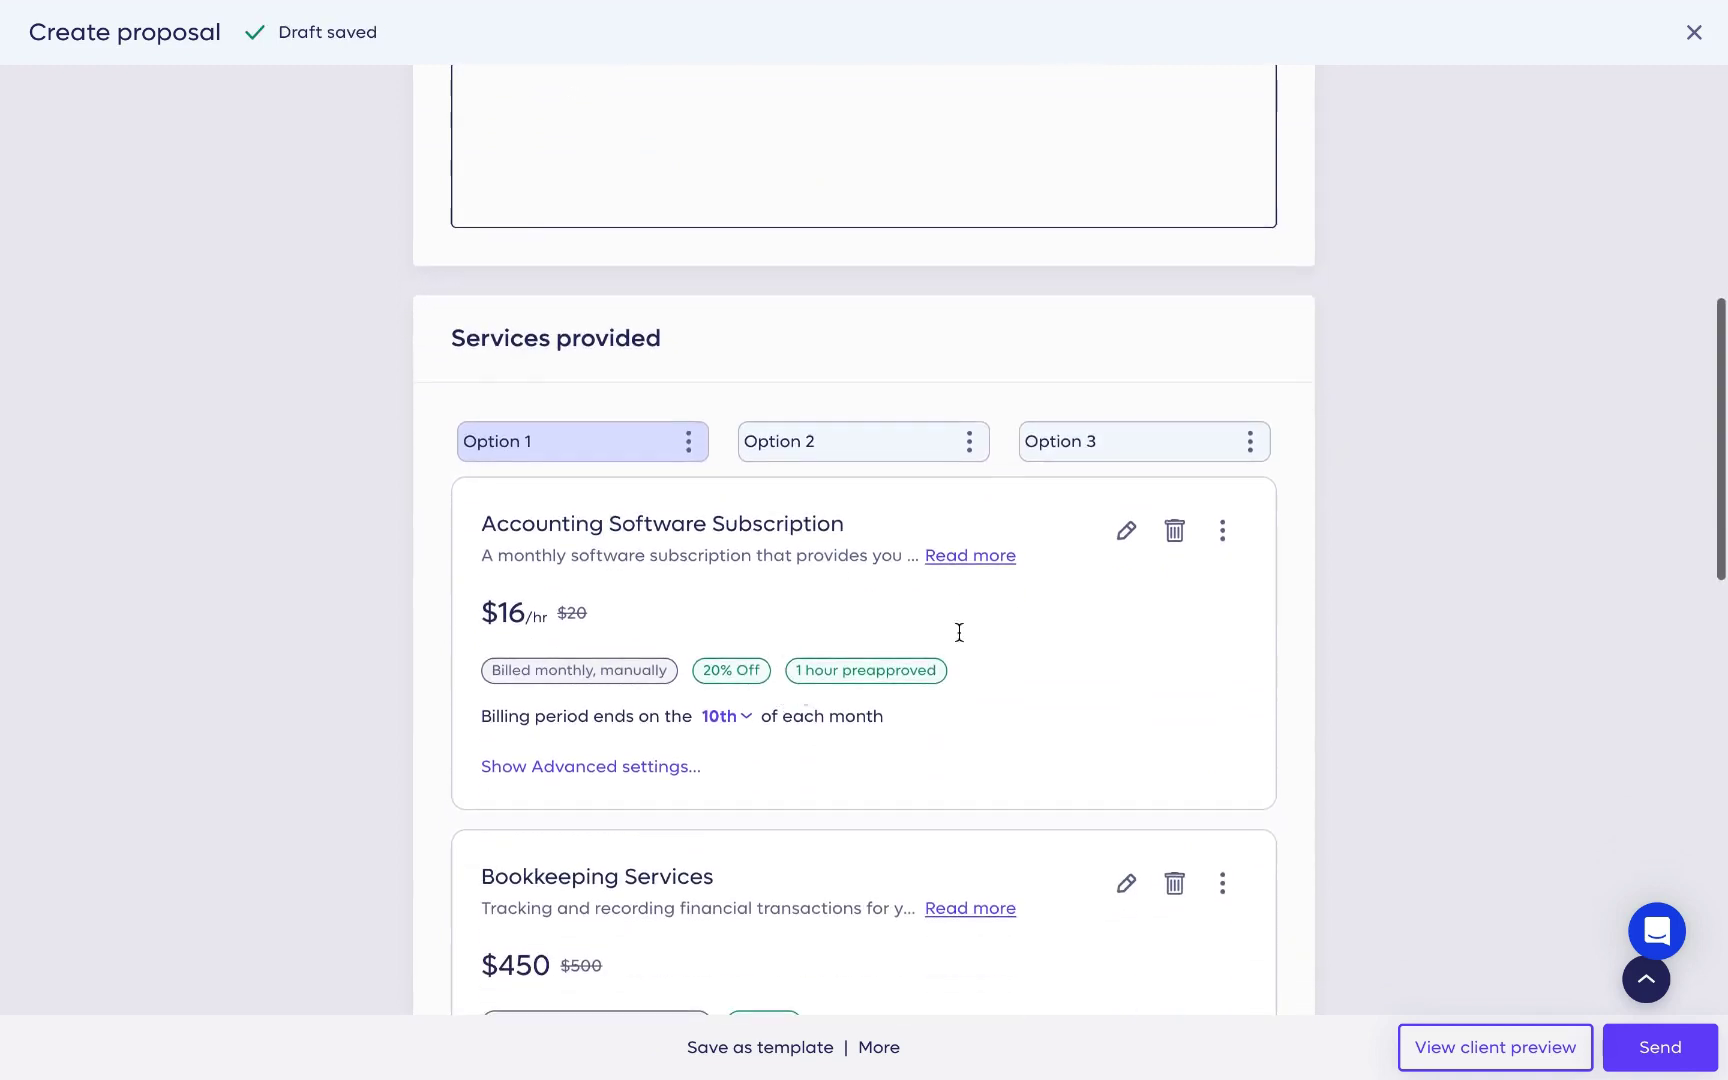
click(1223, 531)
click(1178, 657)
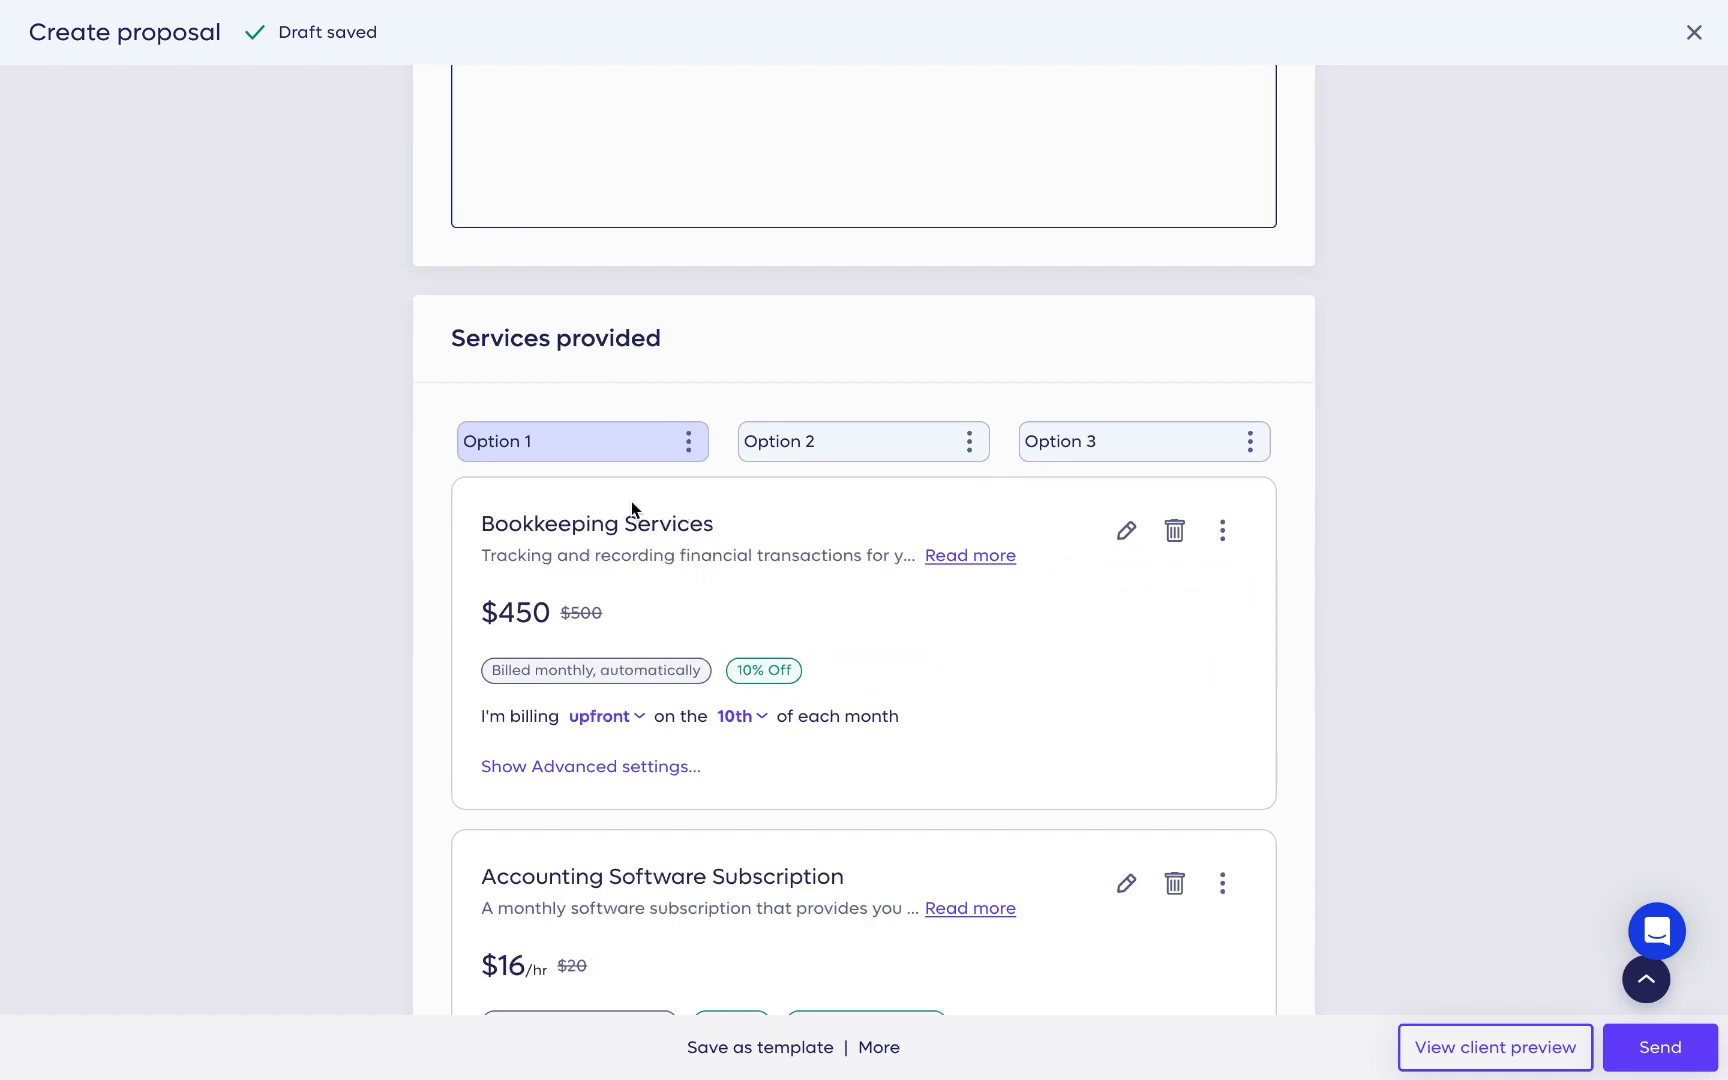
Rename the first package to 'Basic'.
click(689, 458)
click(683, 510)
text(Basic)
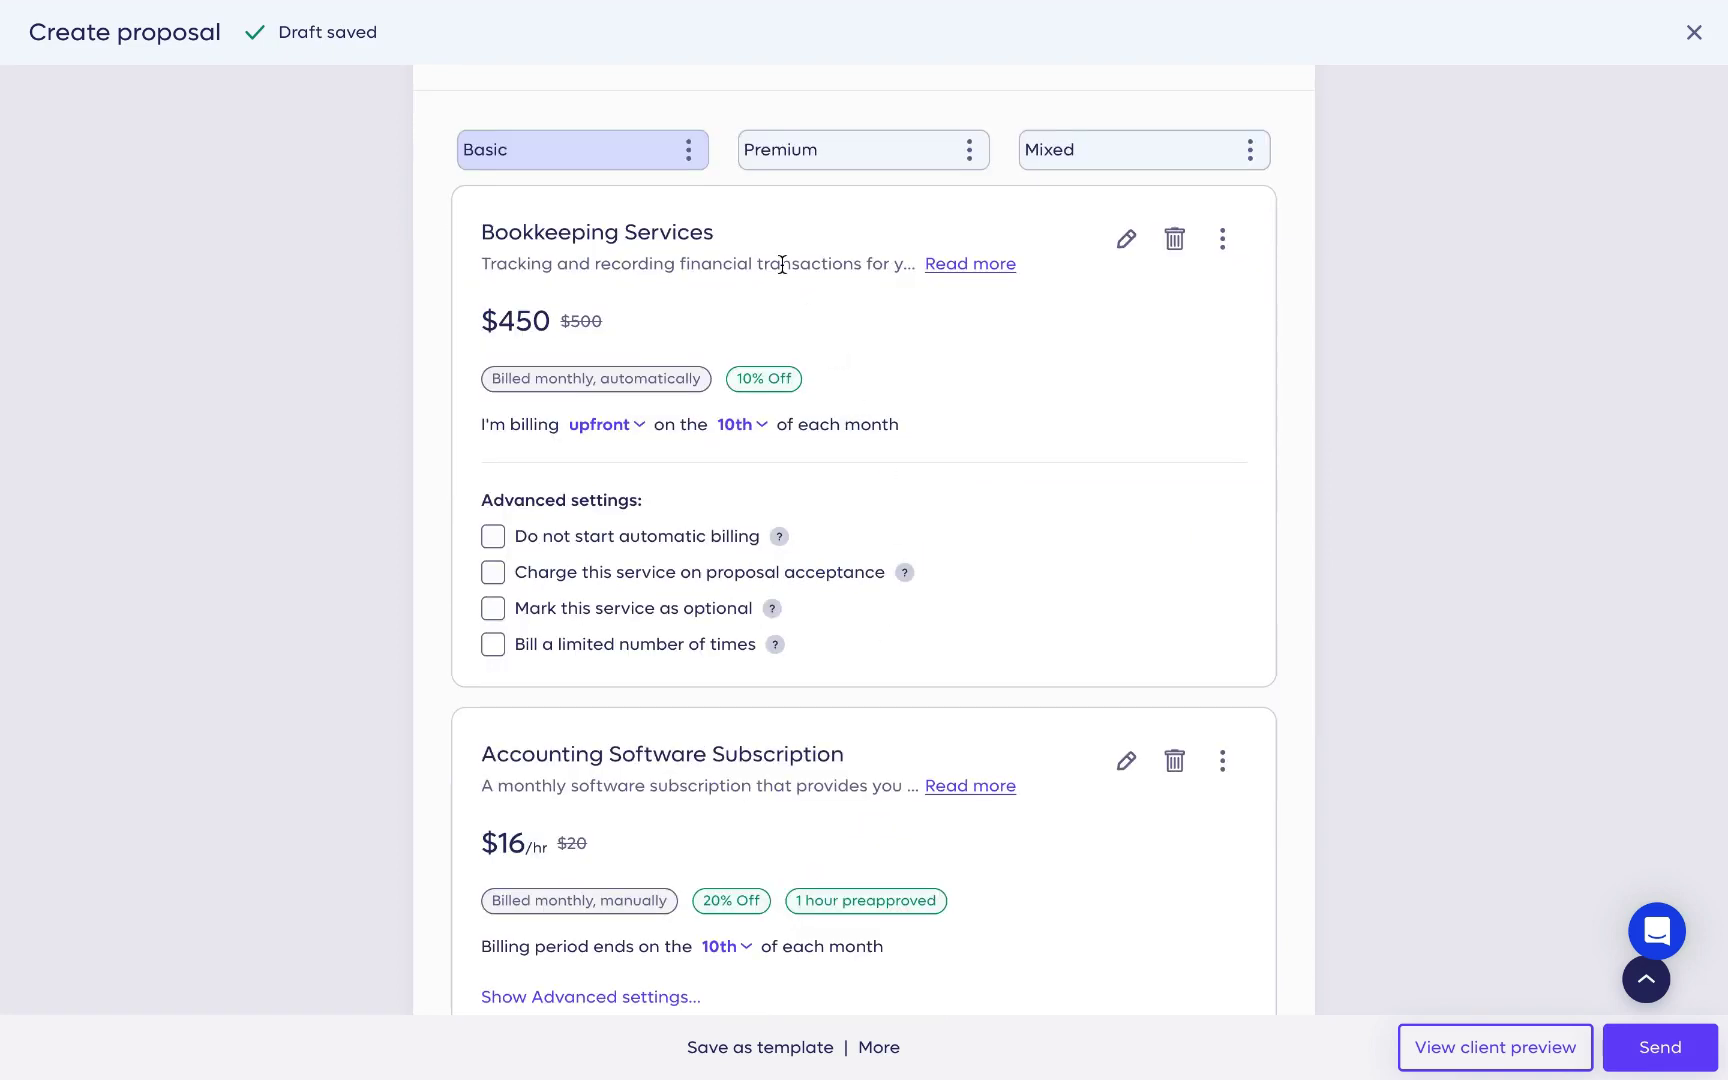
scroll(782, 263, up, 1)
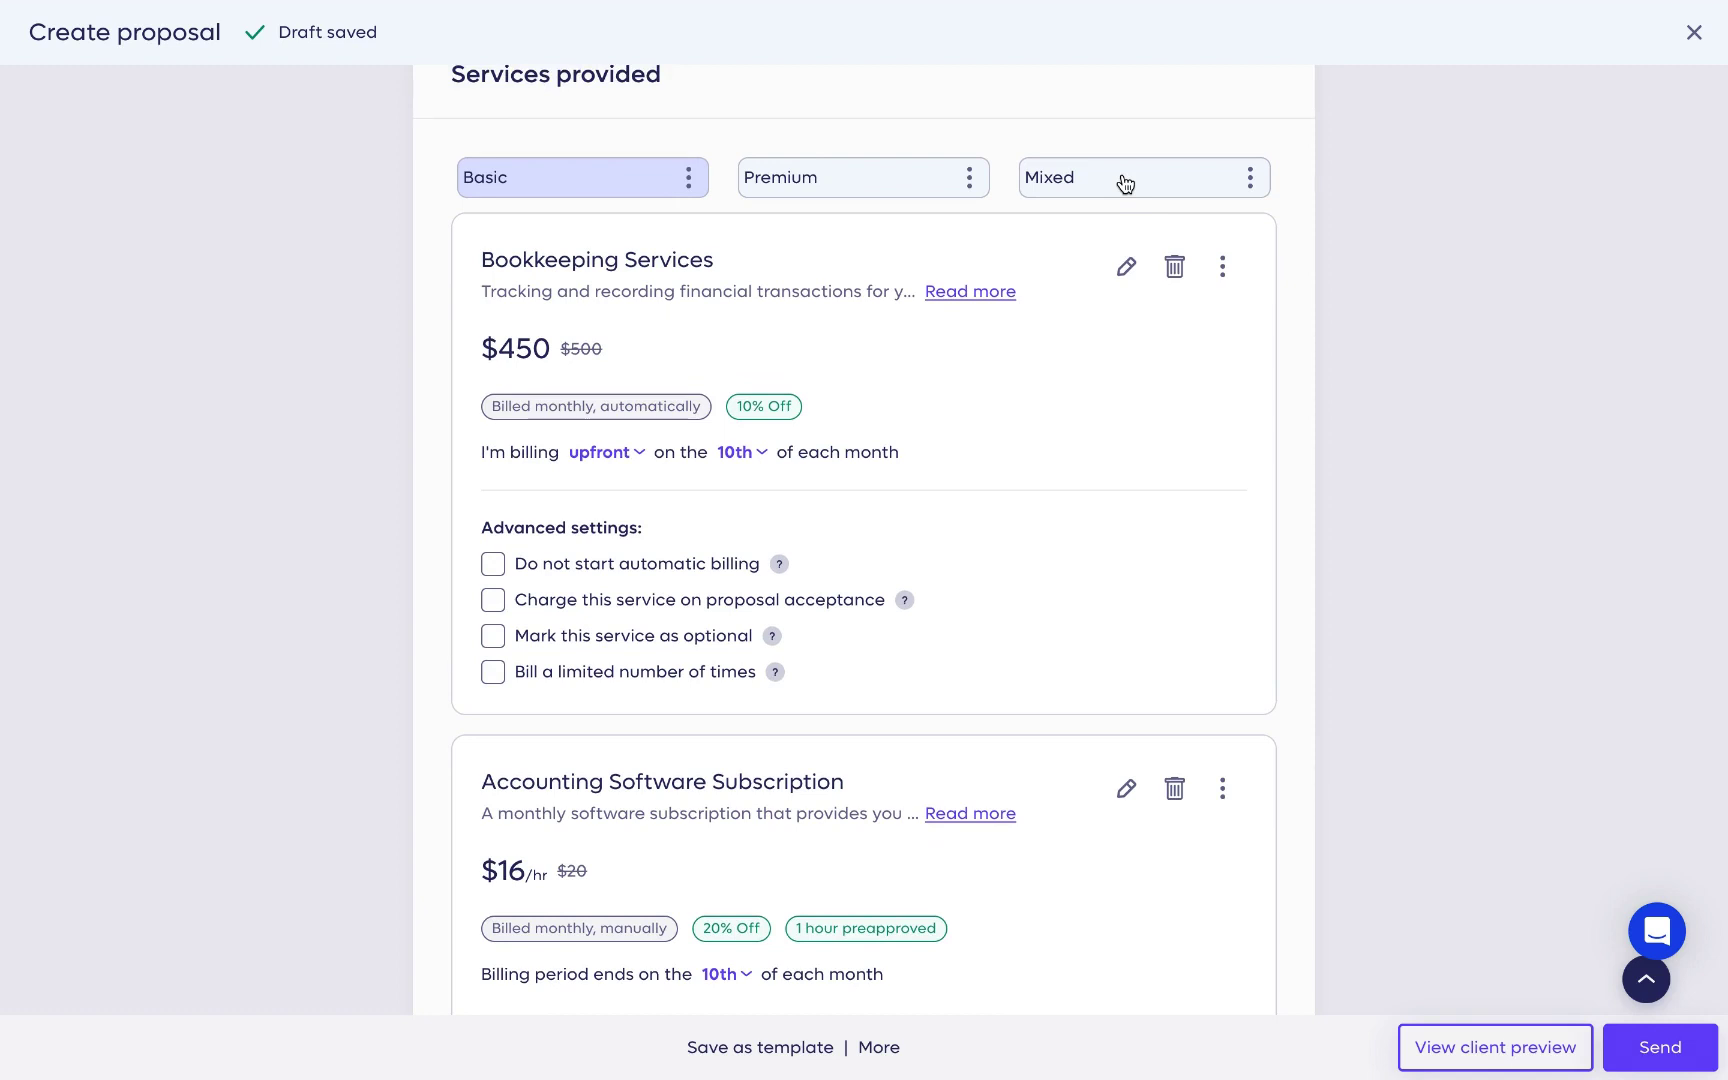
Mark Bookkeeping Services and Accounting Software Subscription as optional services.
click(722, 636)
scroll(722, 640, down, 5)
click(650, 848)
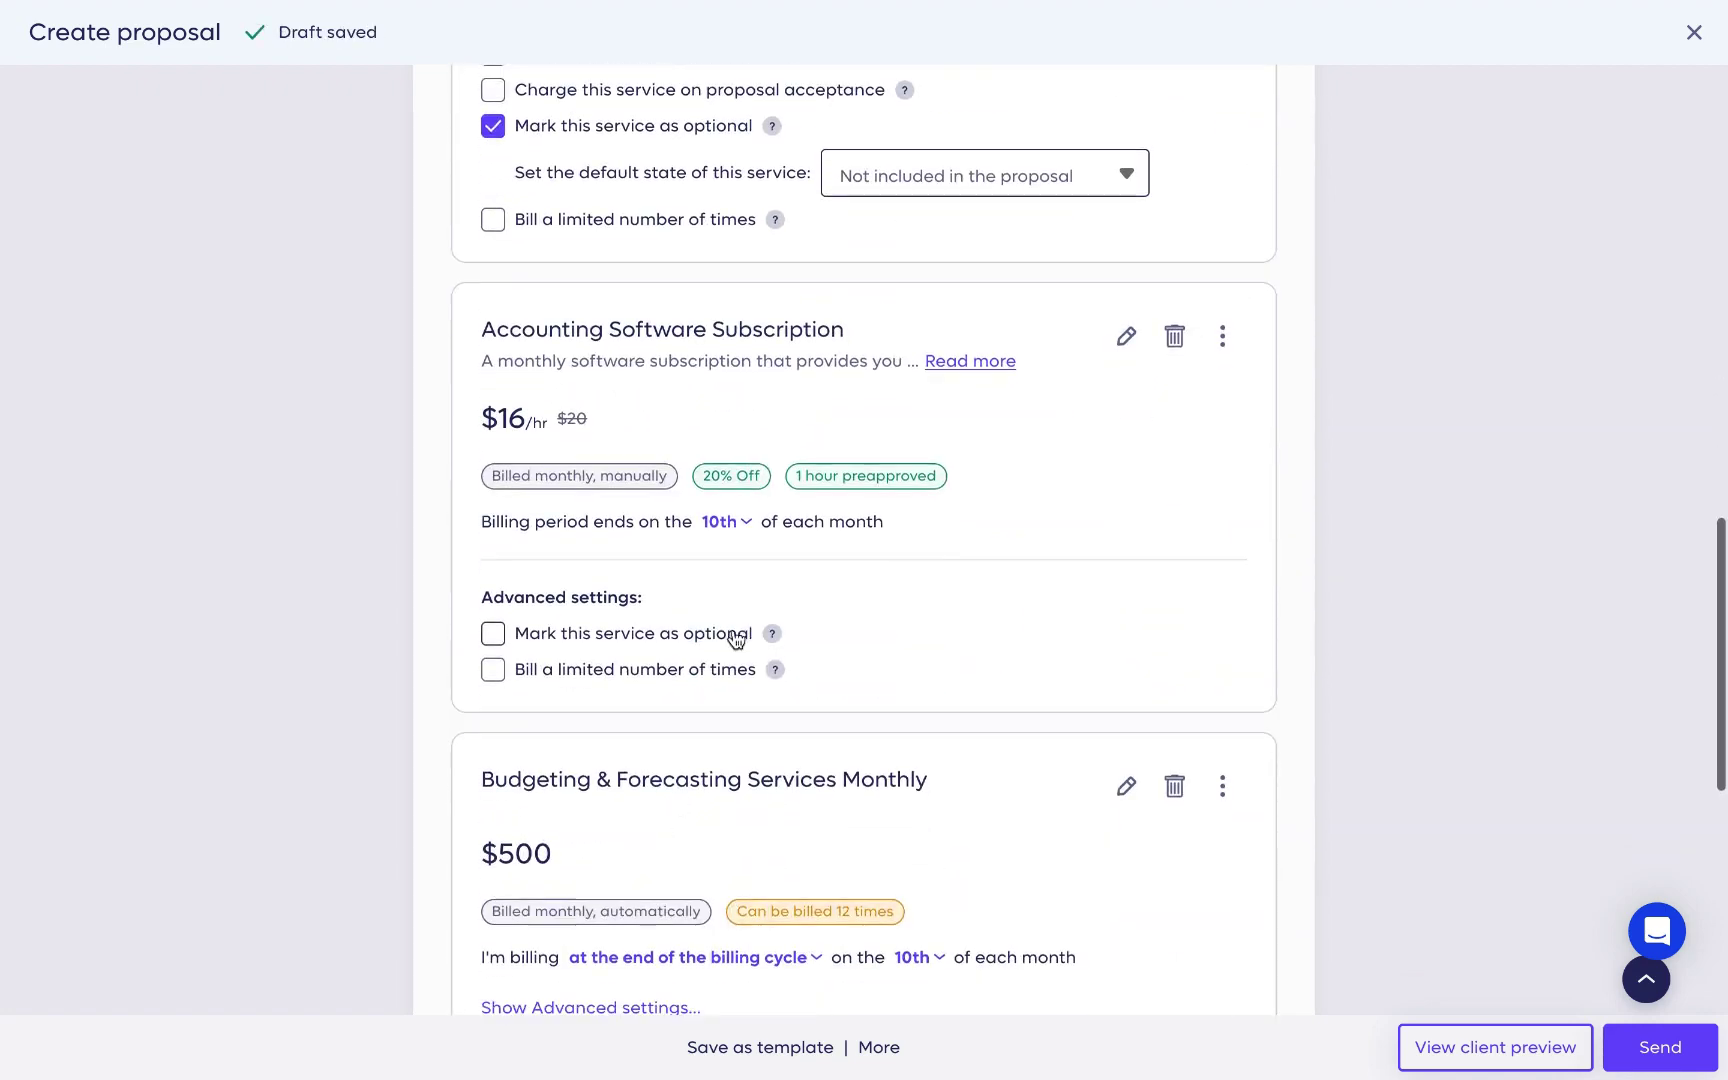
scroll(736, 640, up, 6)
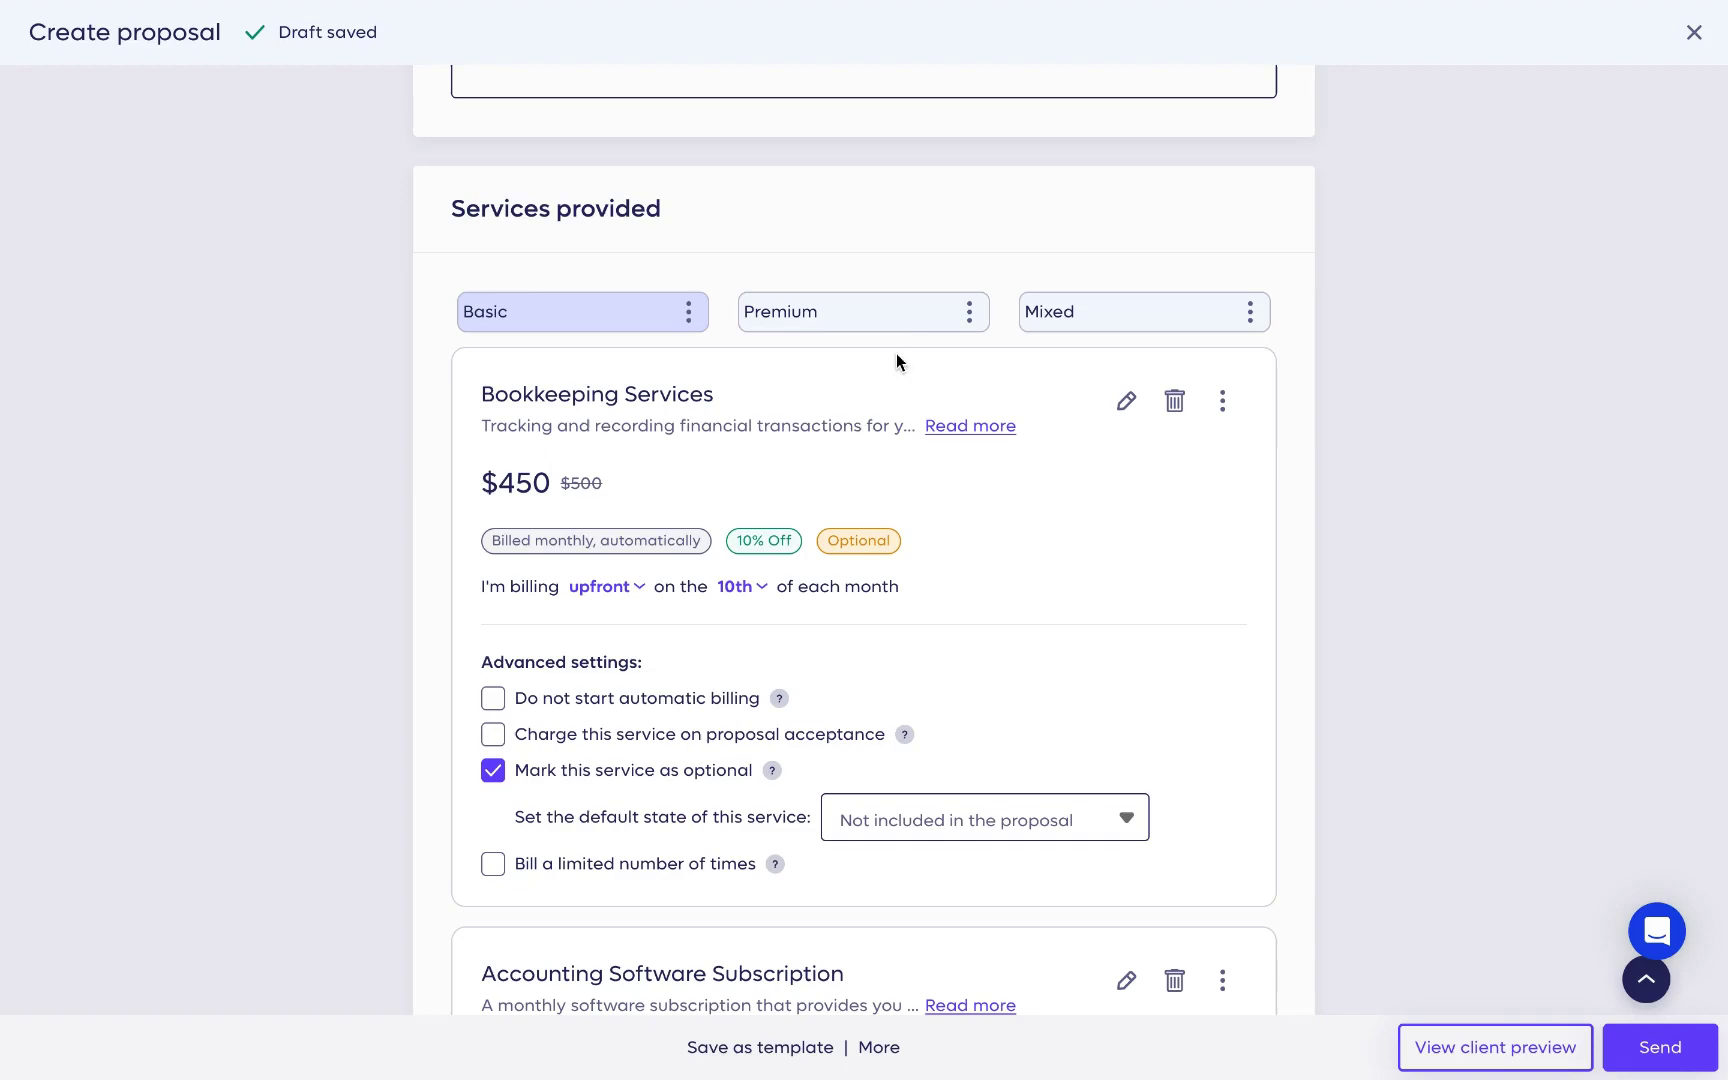
scroll(1322, 733, down, 1)
scroll(1322, 733, down, 7)
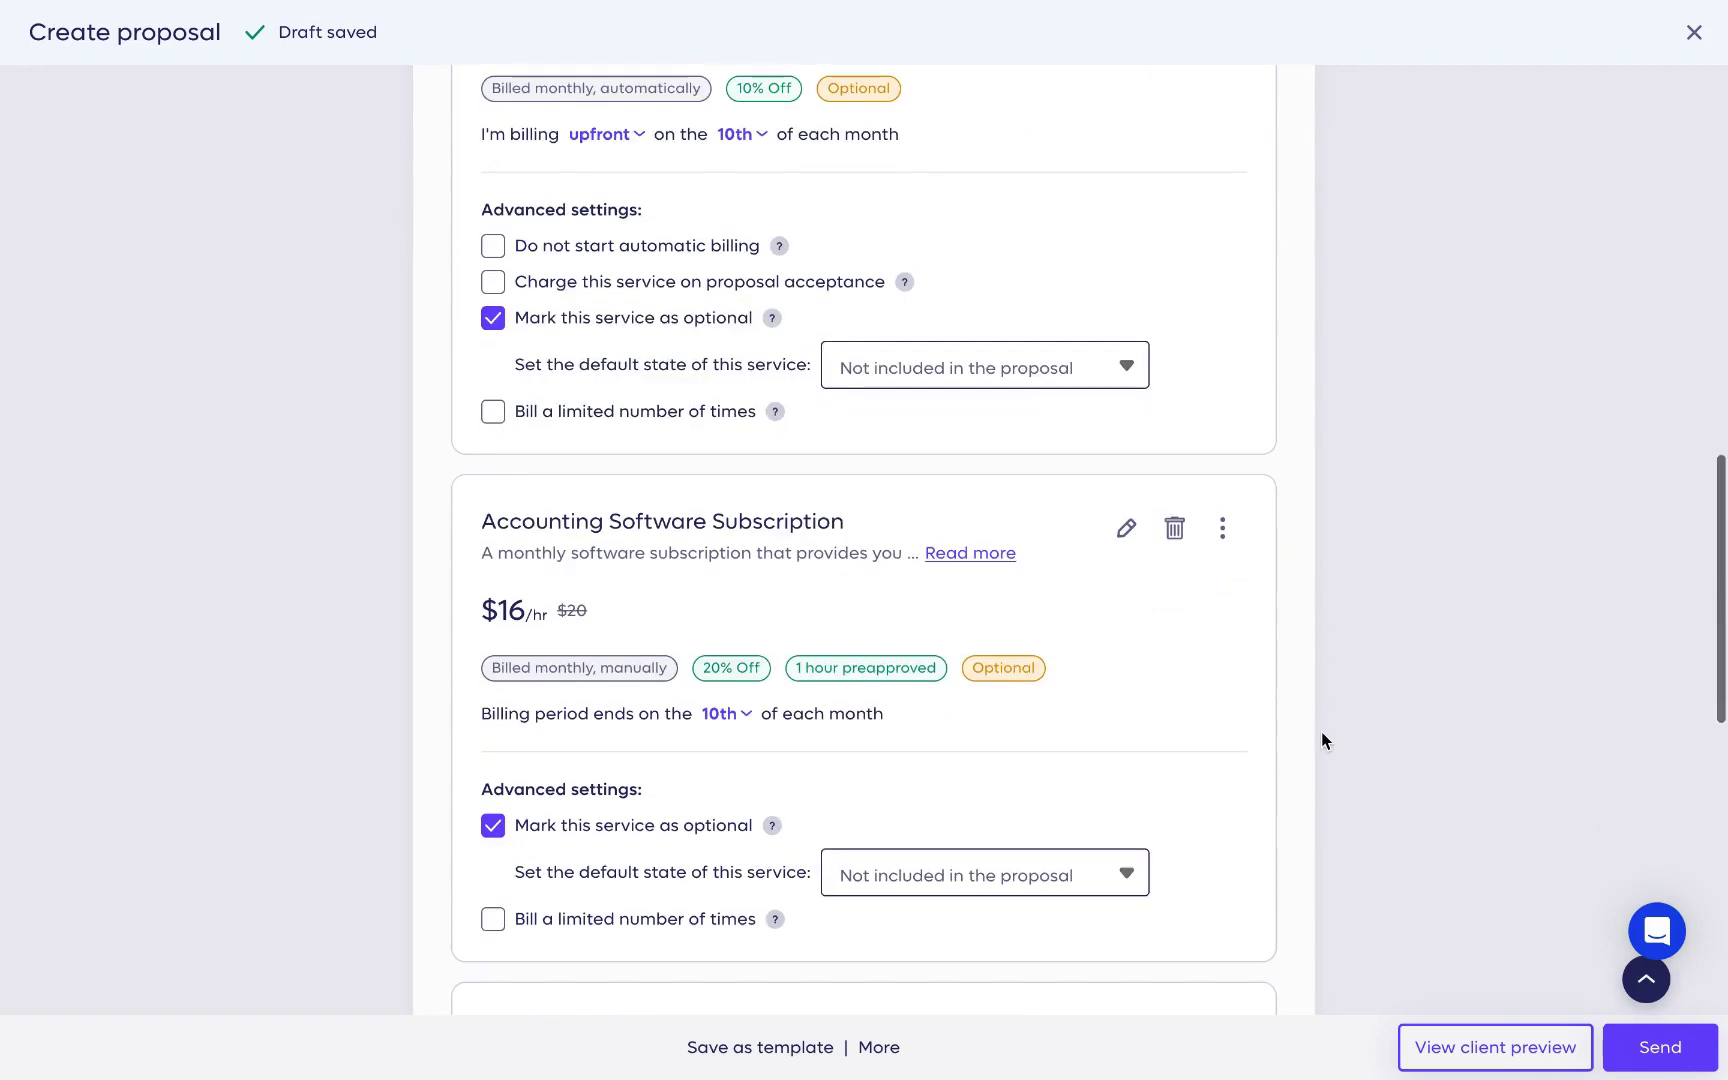
In Payment settings, set payment due to 3 days.
scroll(1355, 825, down, 7)
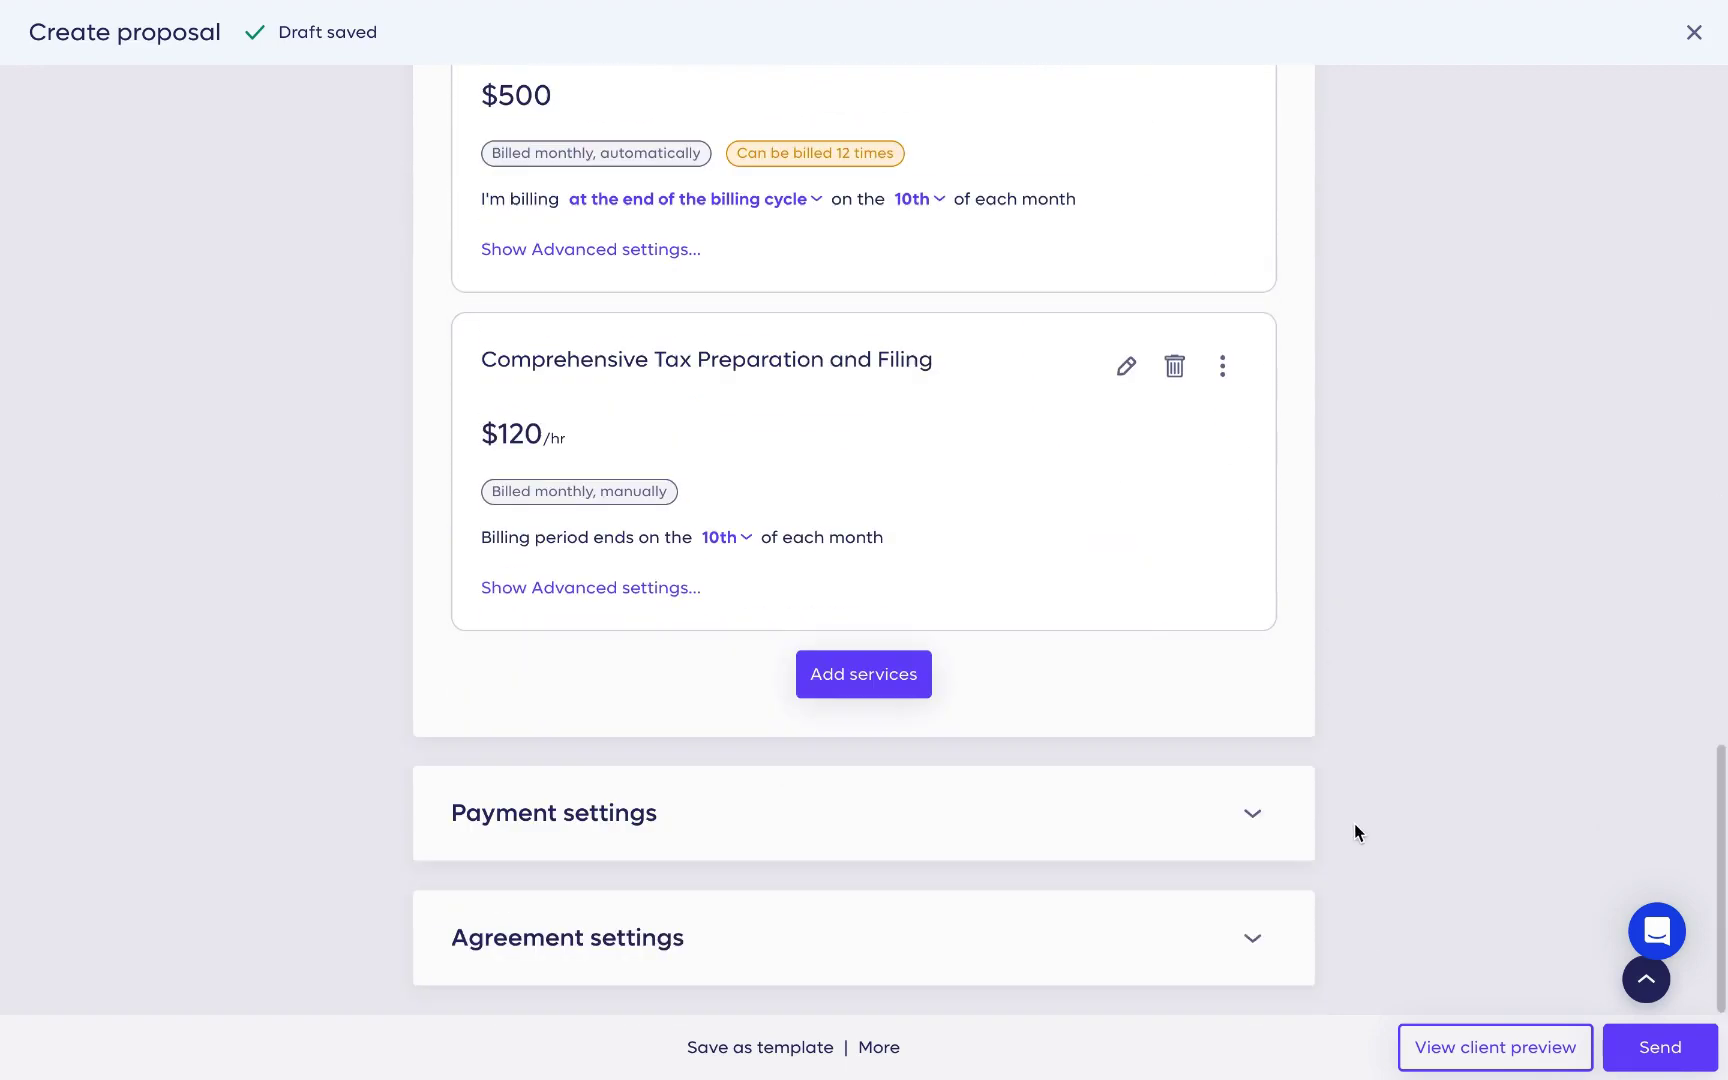
click(1197, 816)
scroll(1199, 818, down, 4)
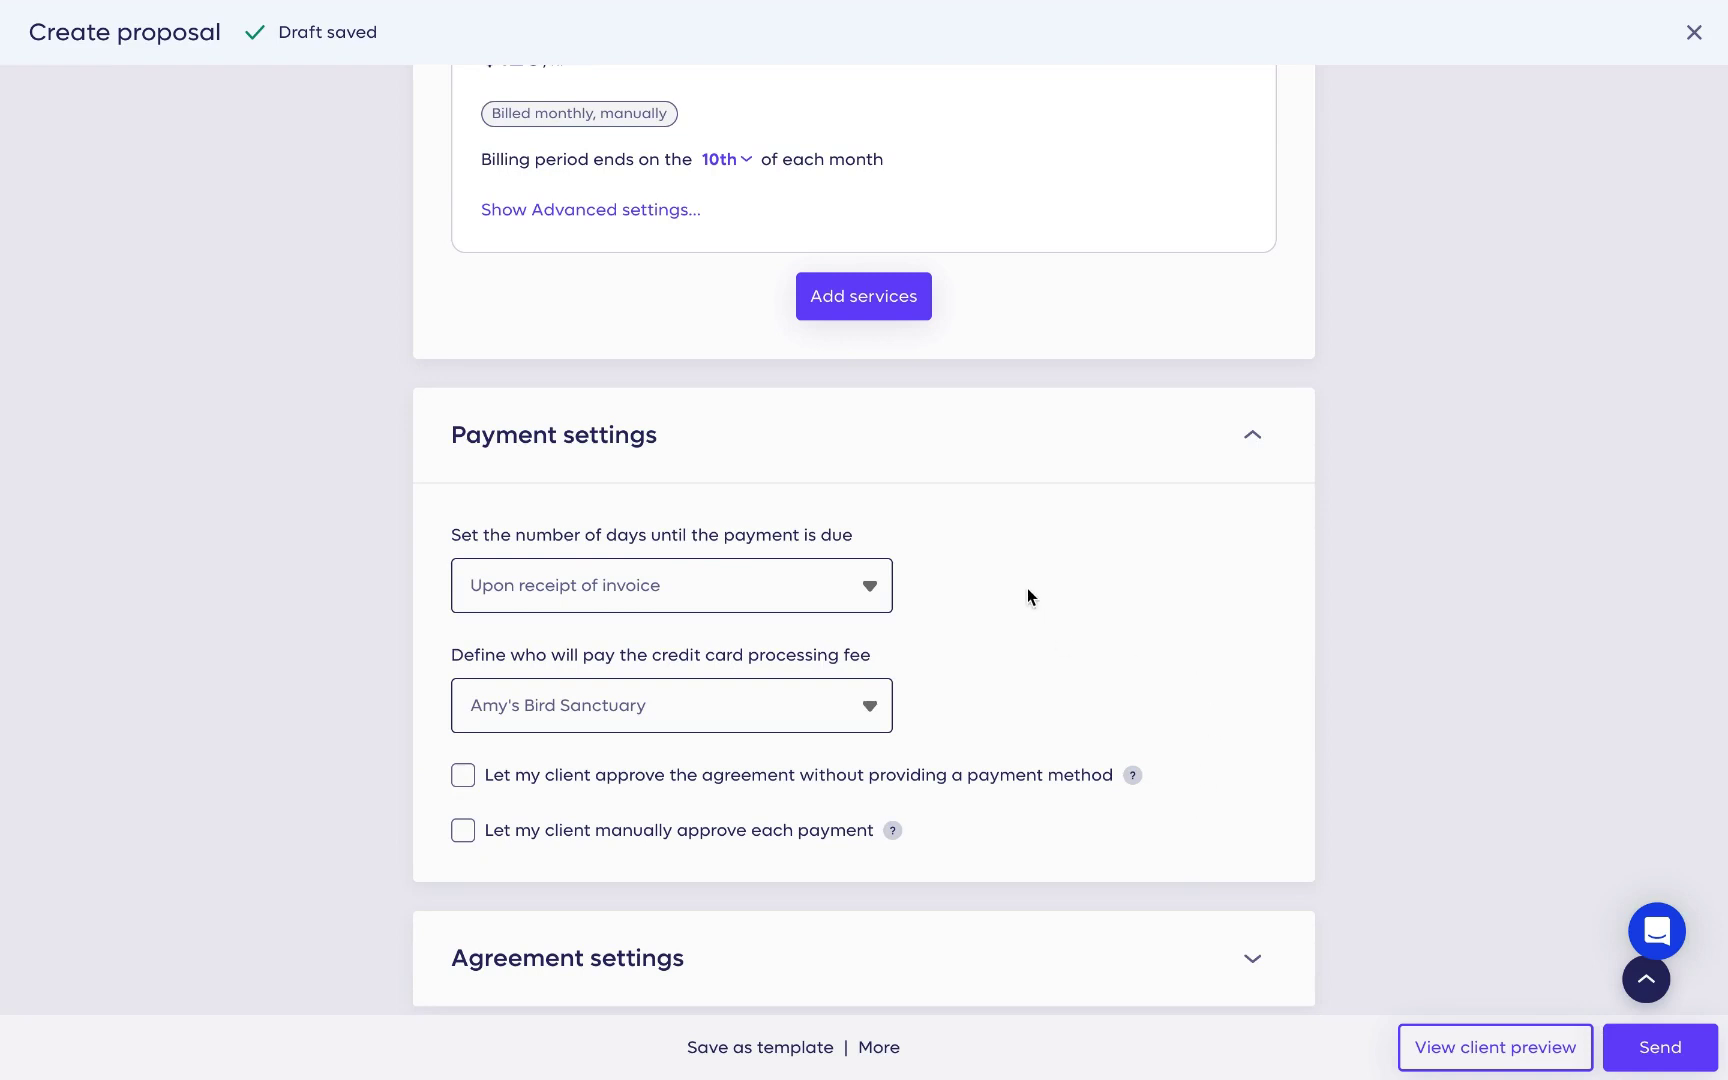
click(700, 595)
click(645, 650)
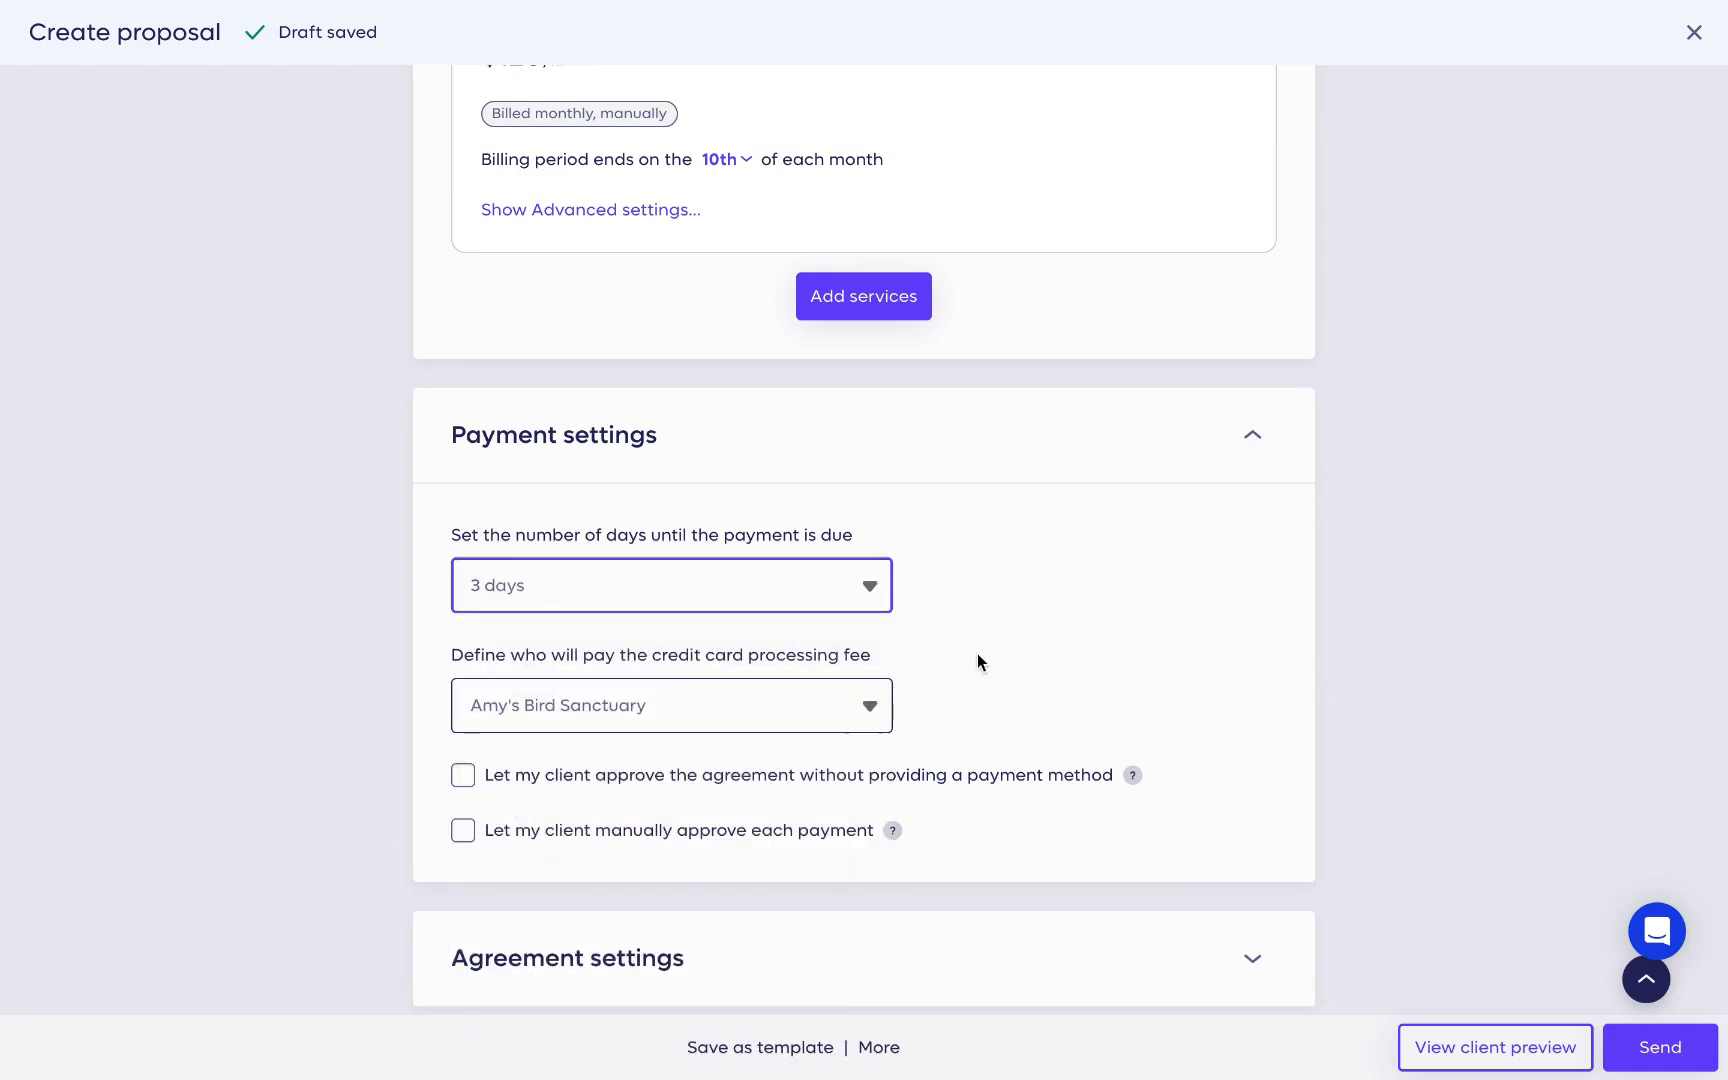
Keep Amy's Bird Sanctuary as the card-fee payer and leave both client-approval options unticked.
click(845, 722)
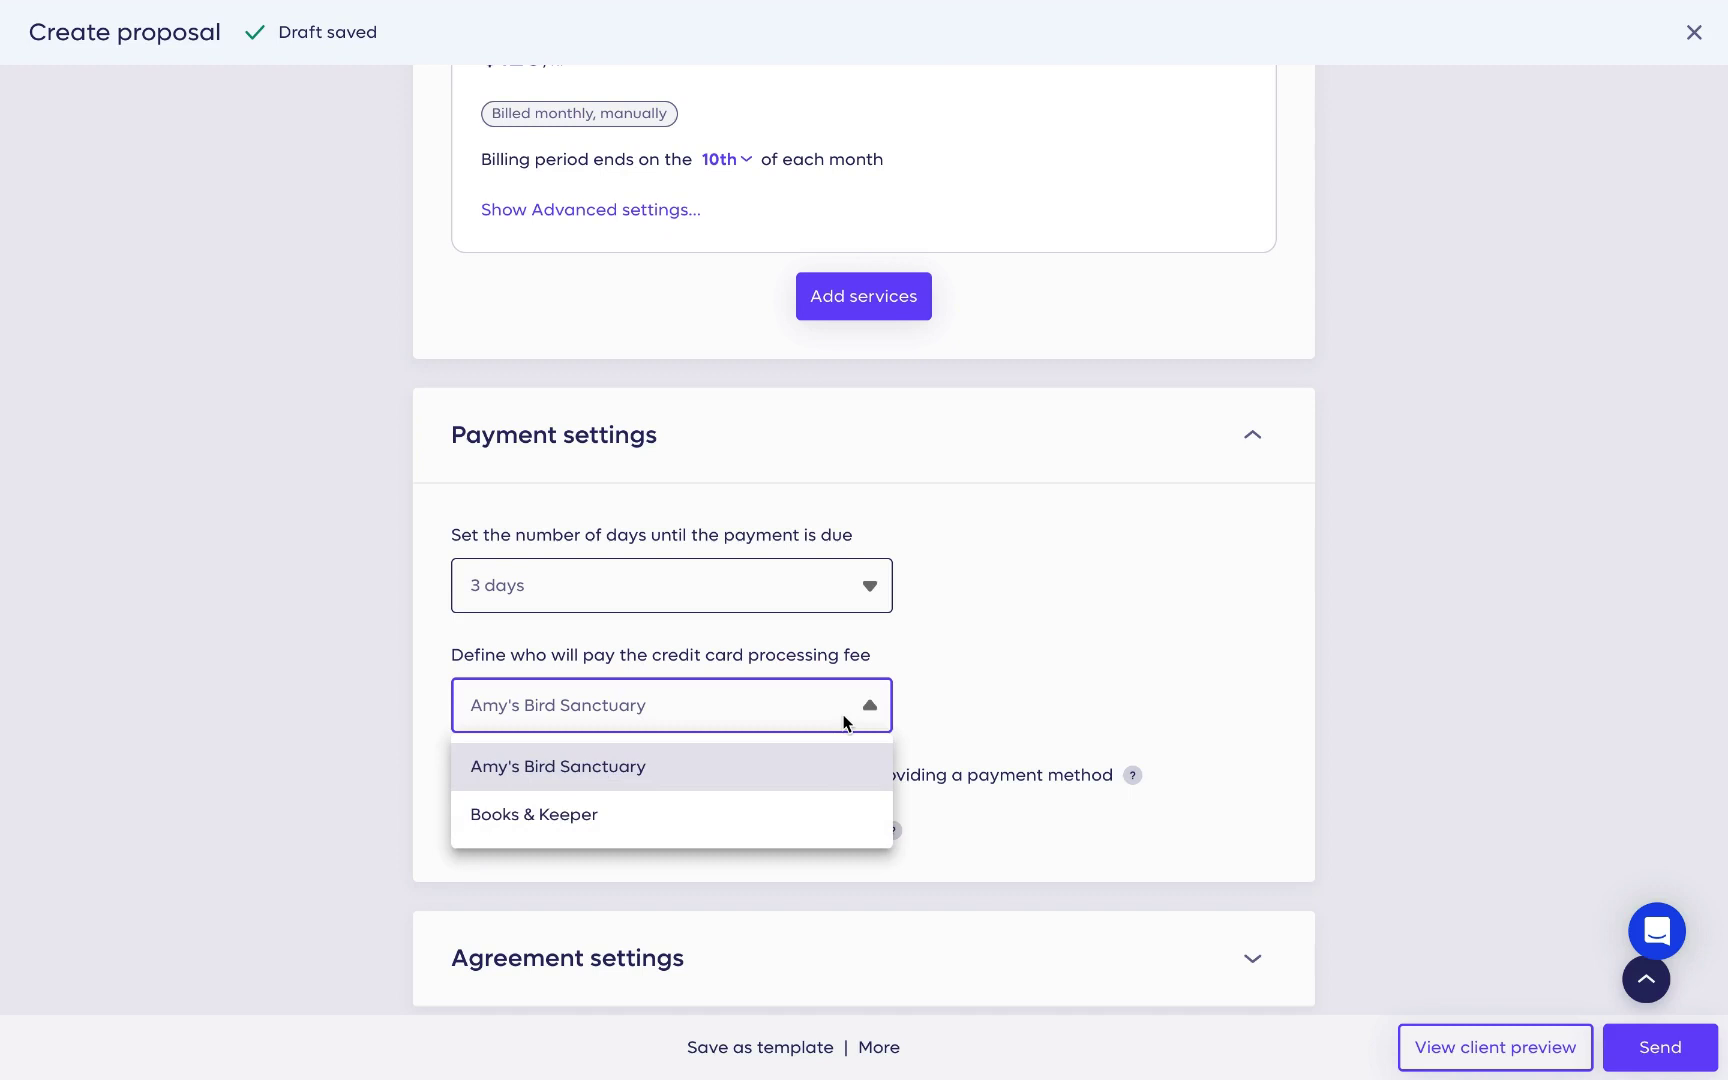
click(716, 773)
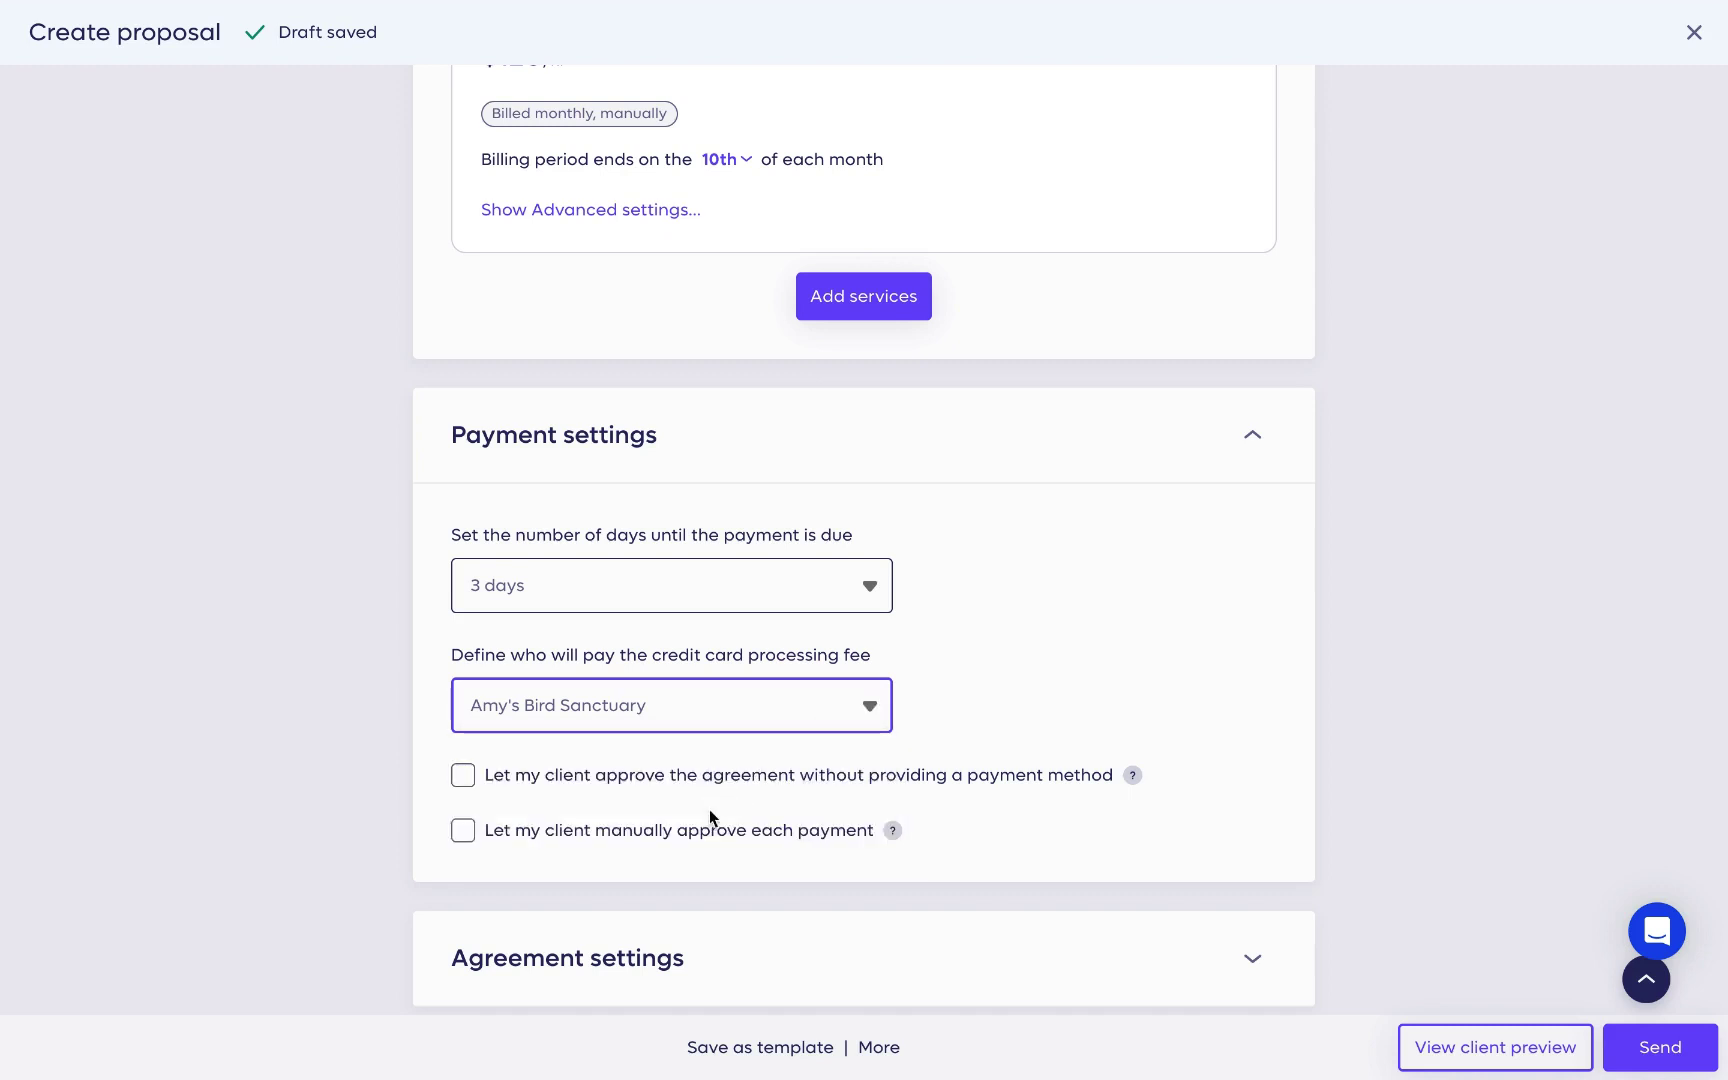
click(707, 793)
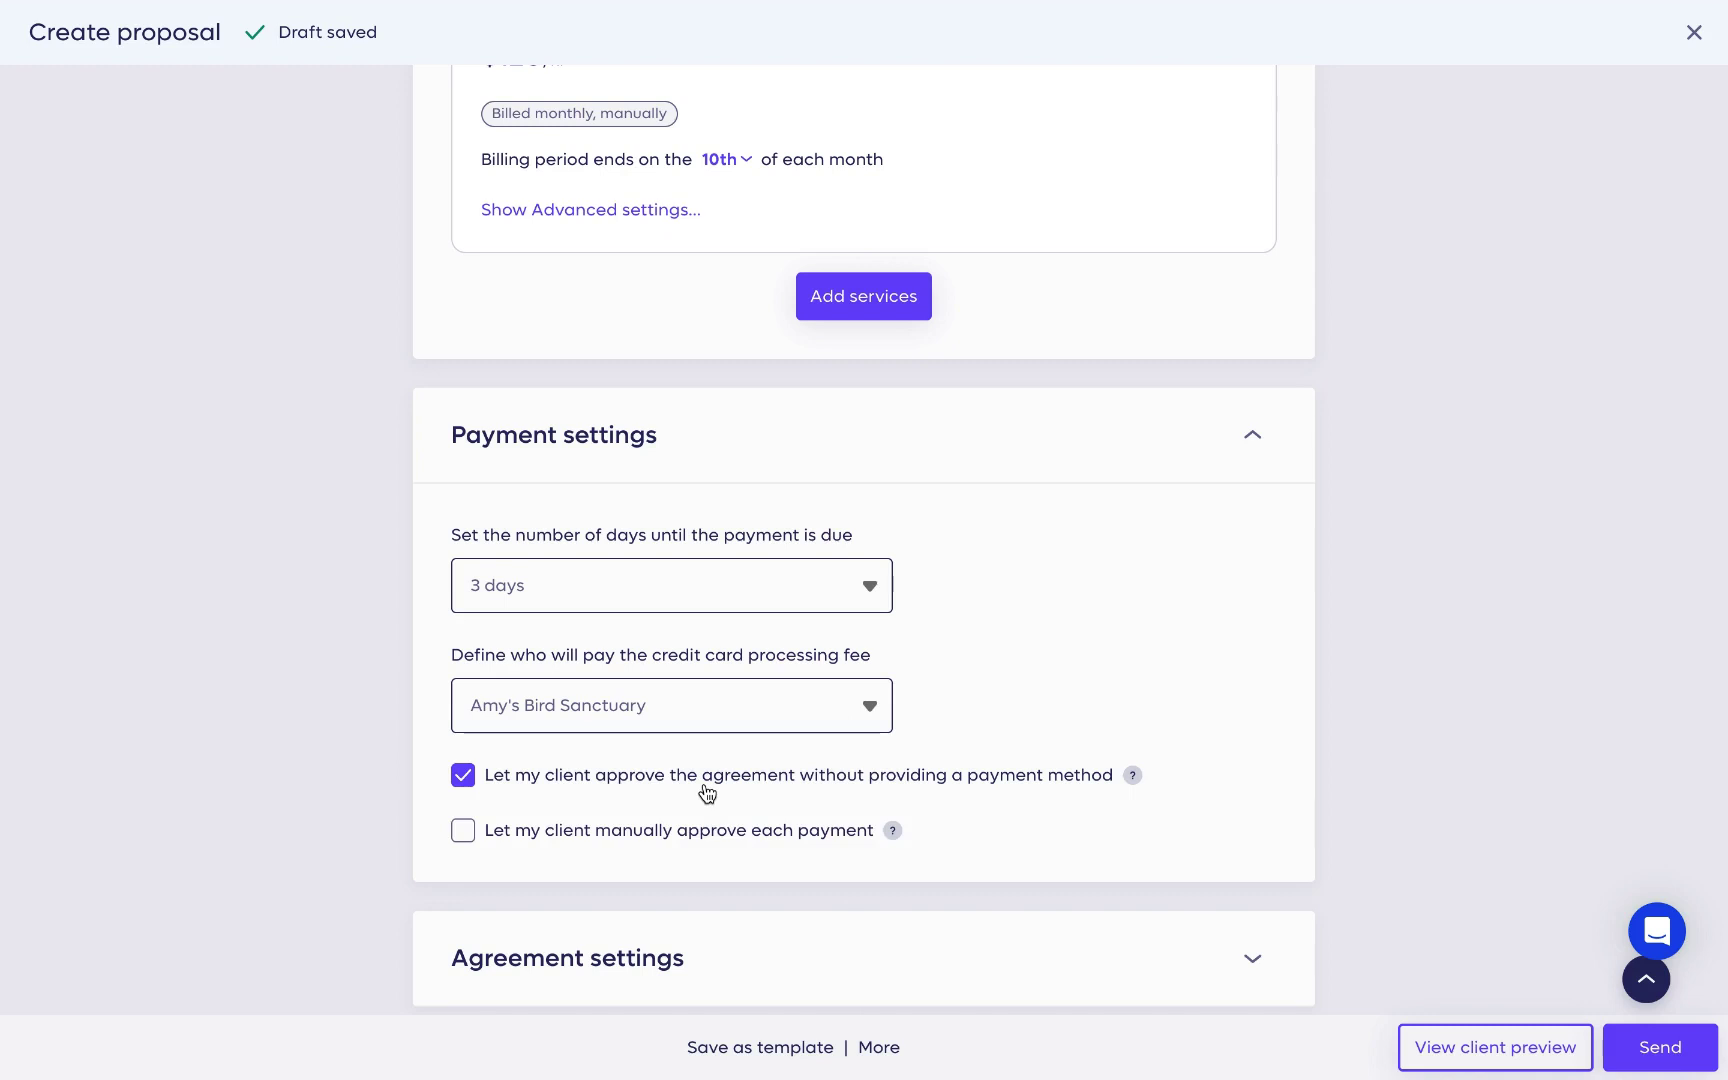
click(707, 793)
click(745, 839)
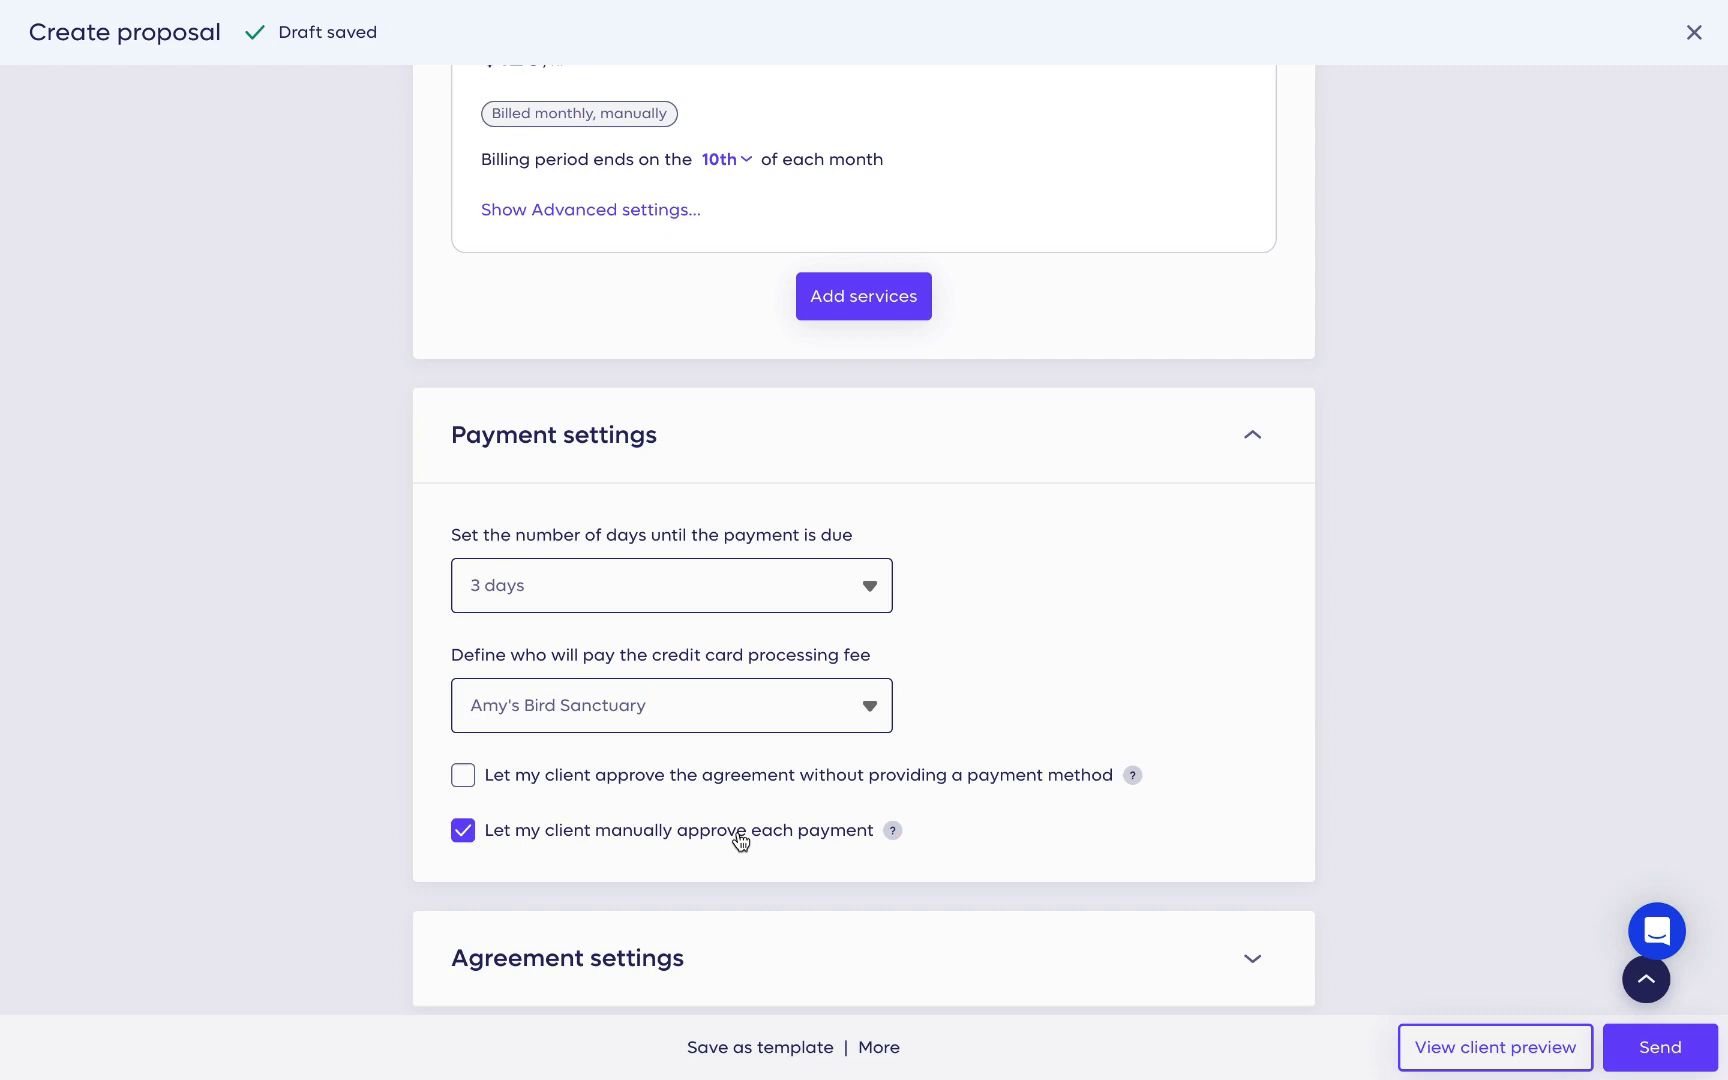
click(741, 840)
scroll(764, 866, down, 1)
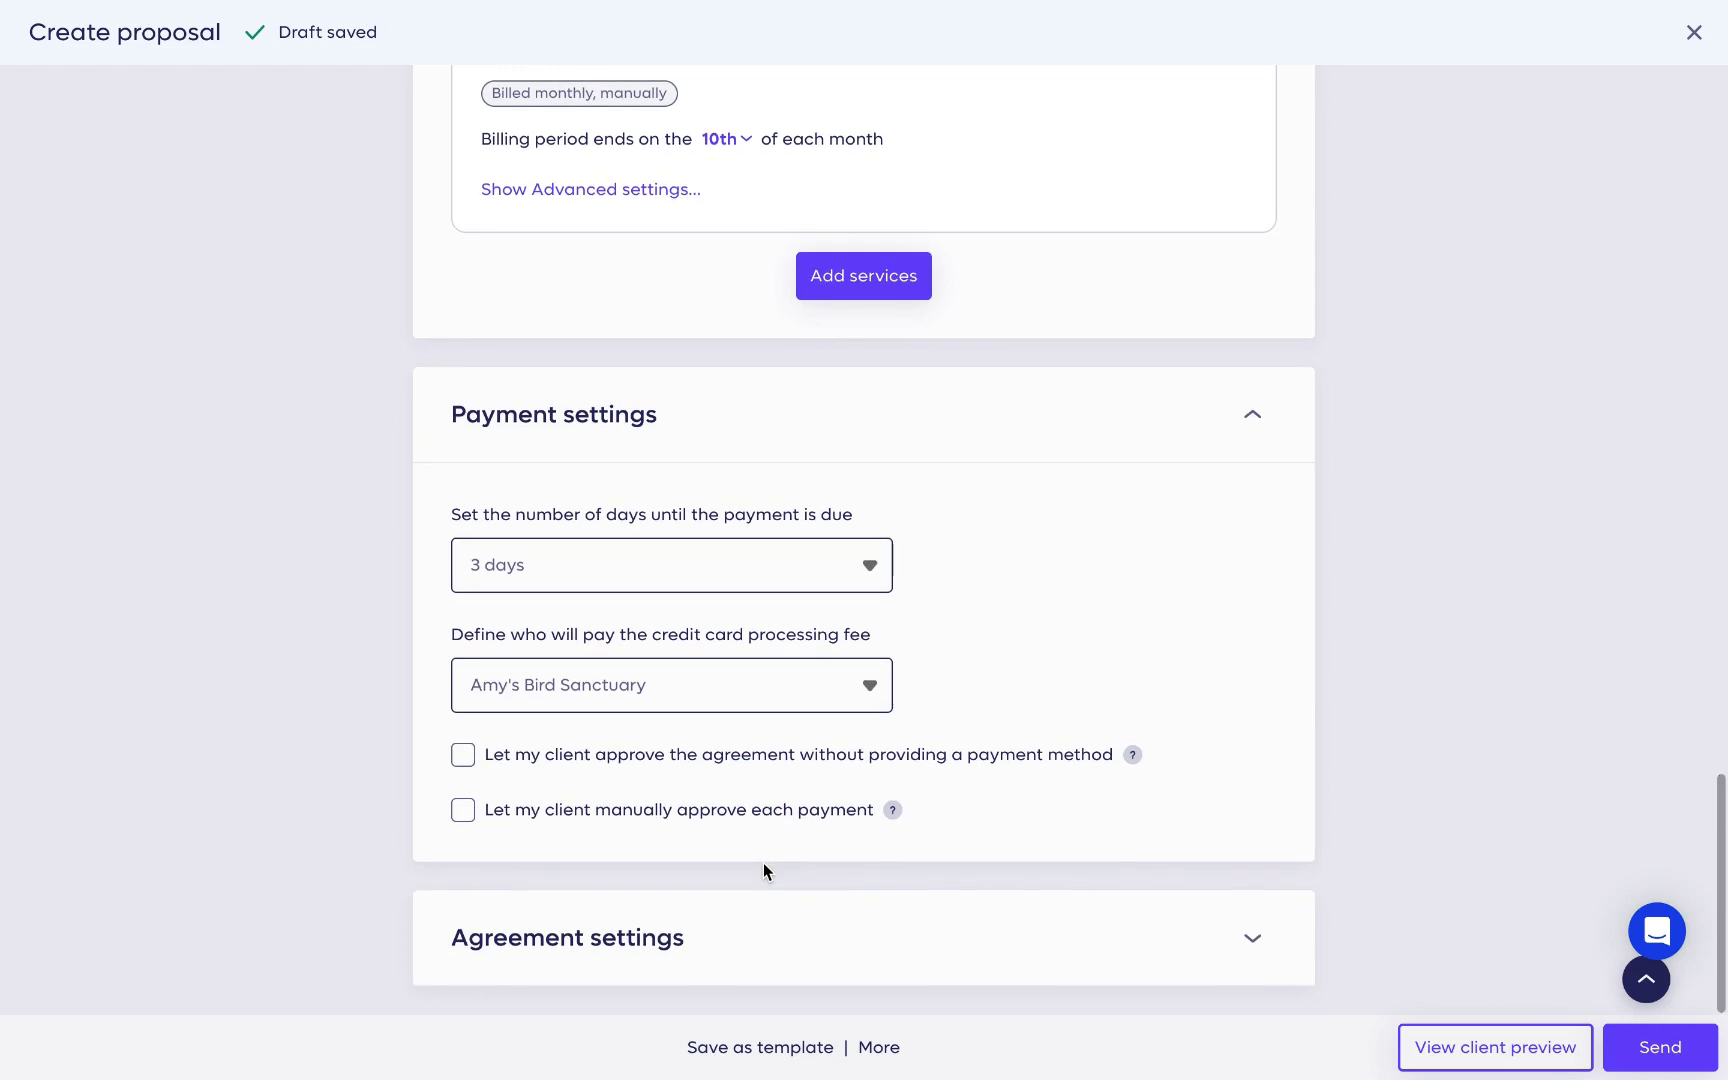
In Agreement settings, keep T&C 2024 as the terms and conditions.
click(777, 928)
scroll(772, 928, down, 5)
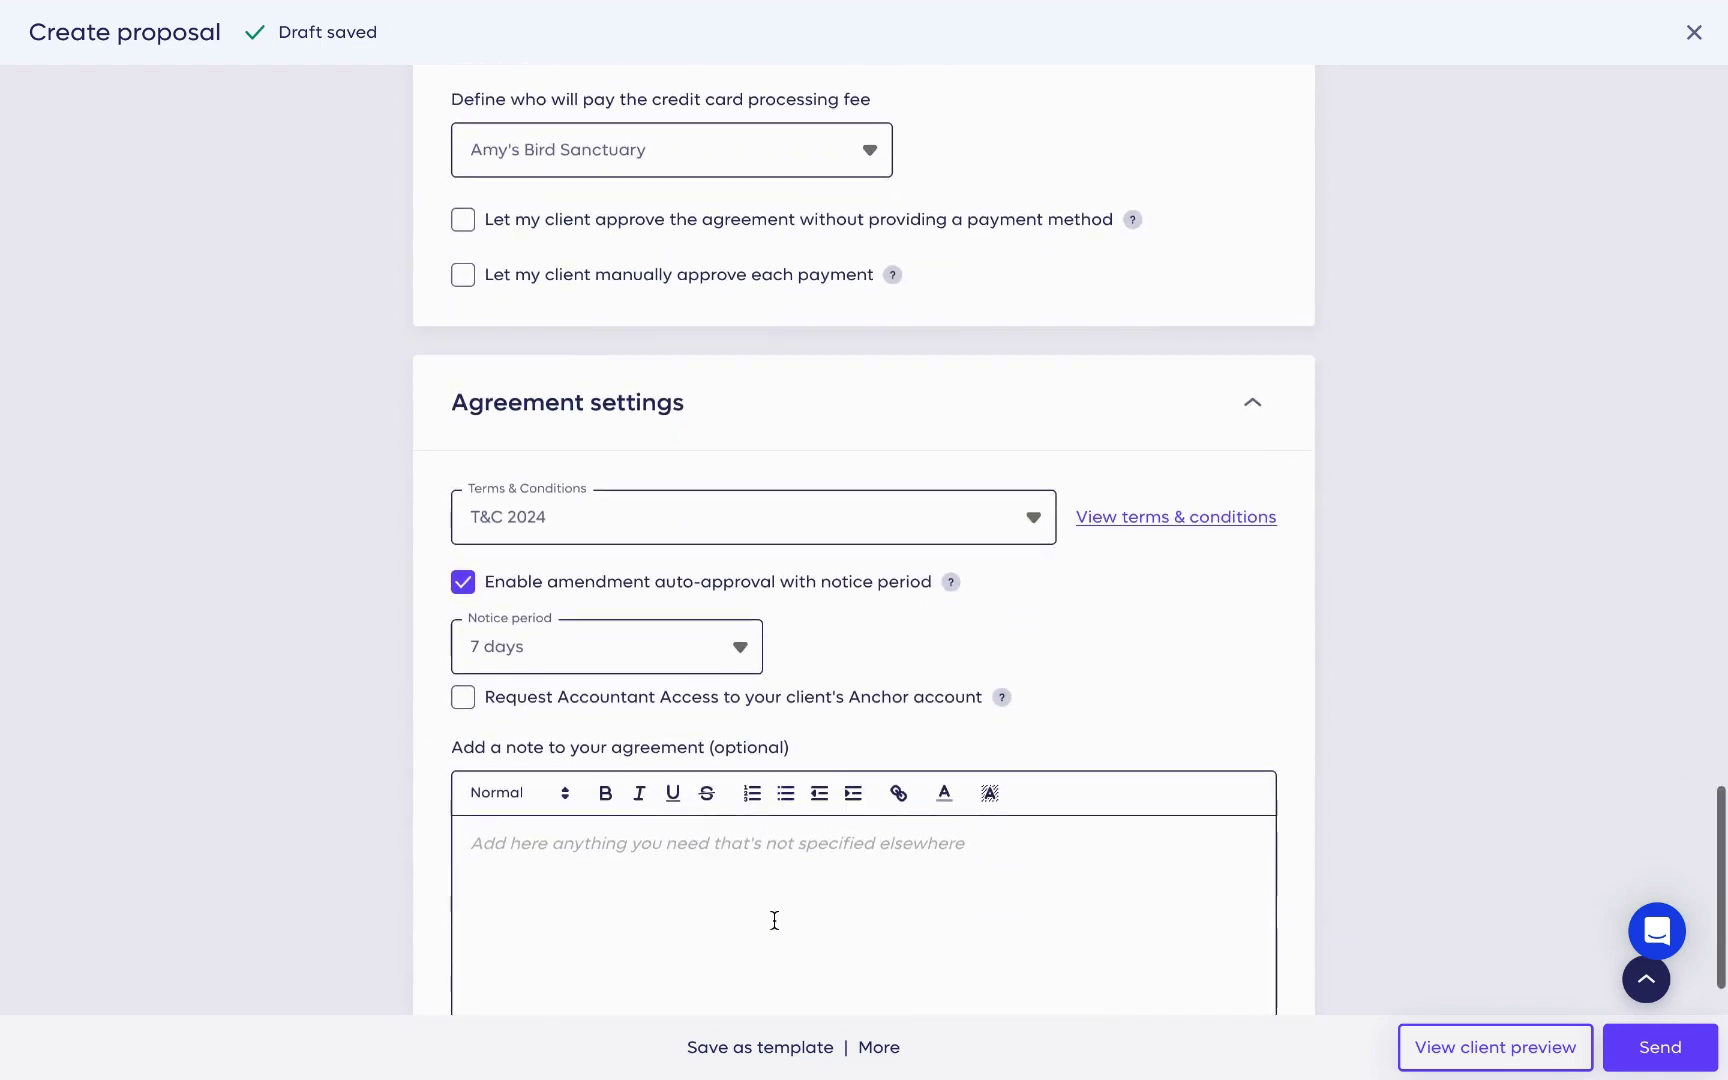
click(1036, 518)
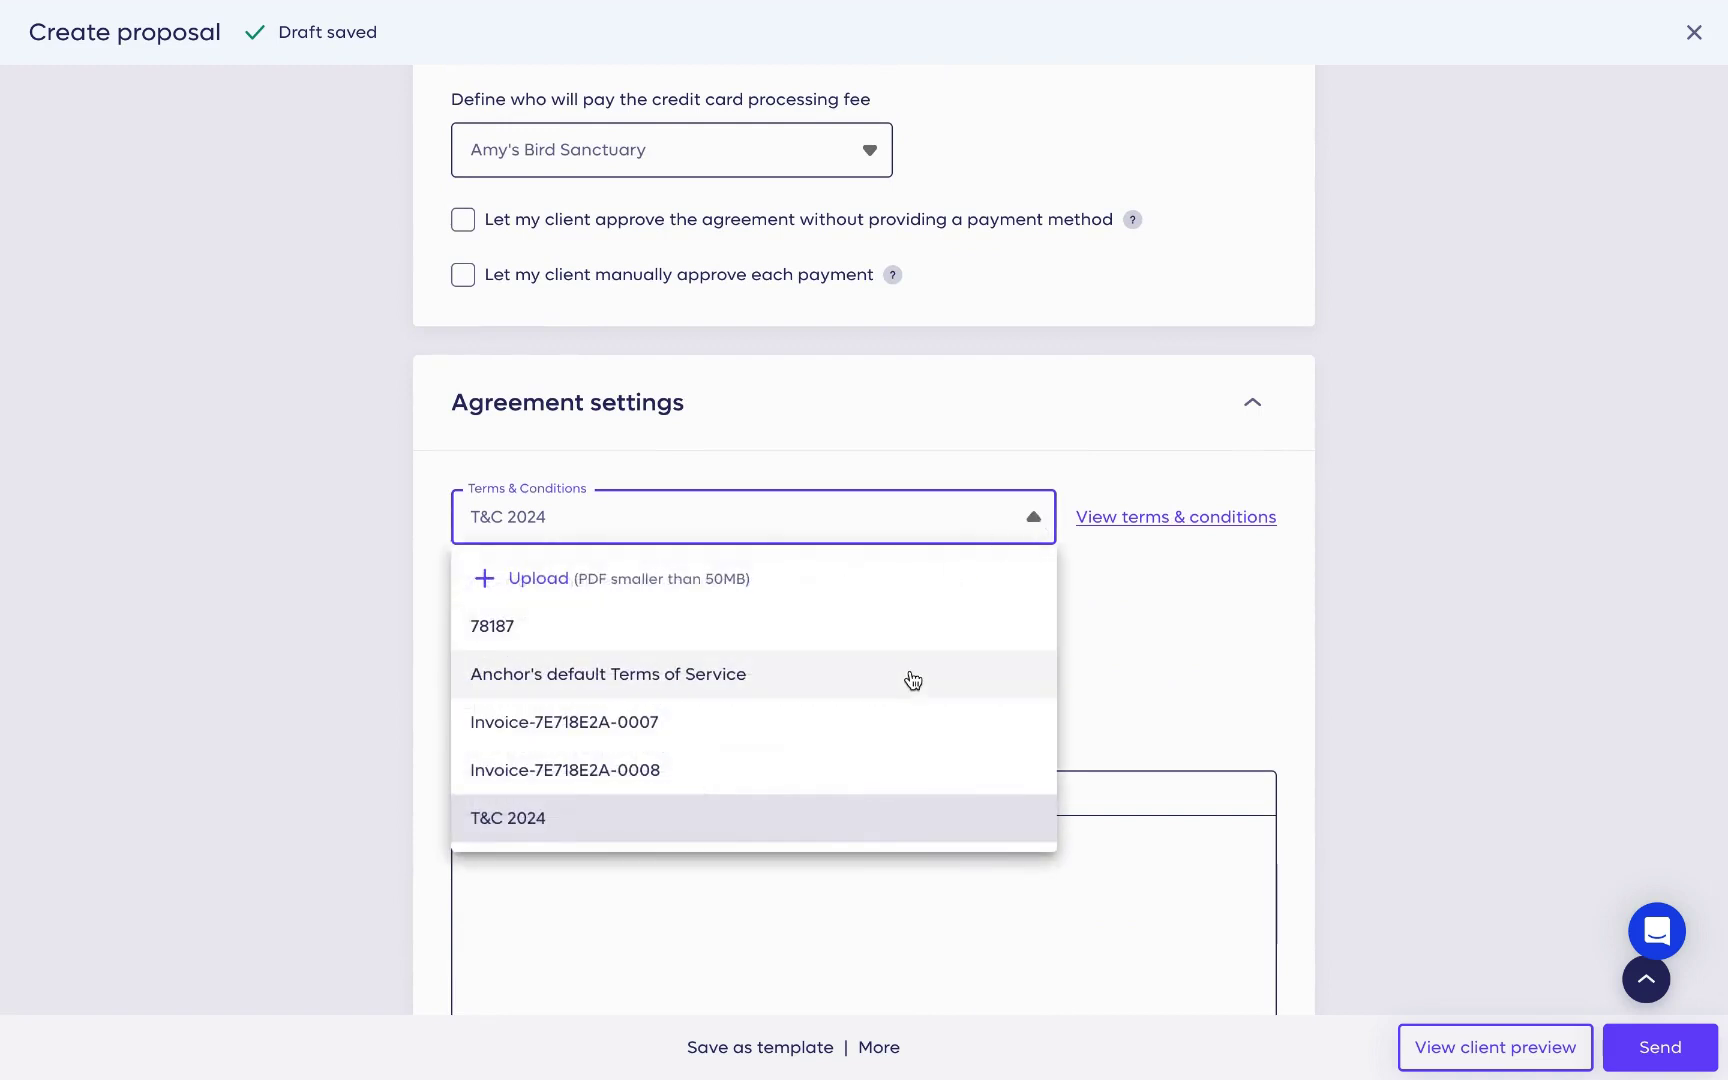
click(1197, 597)
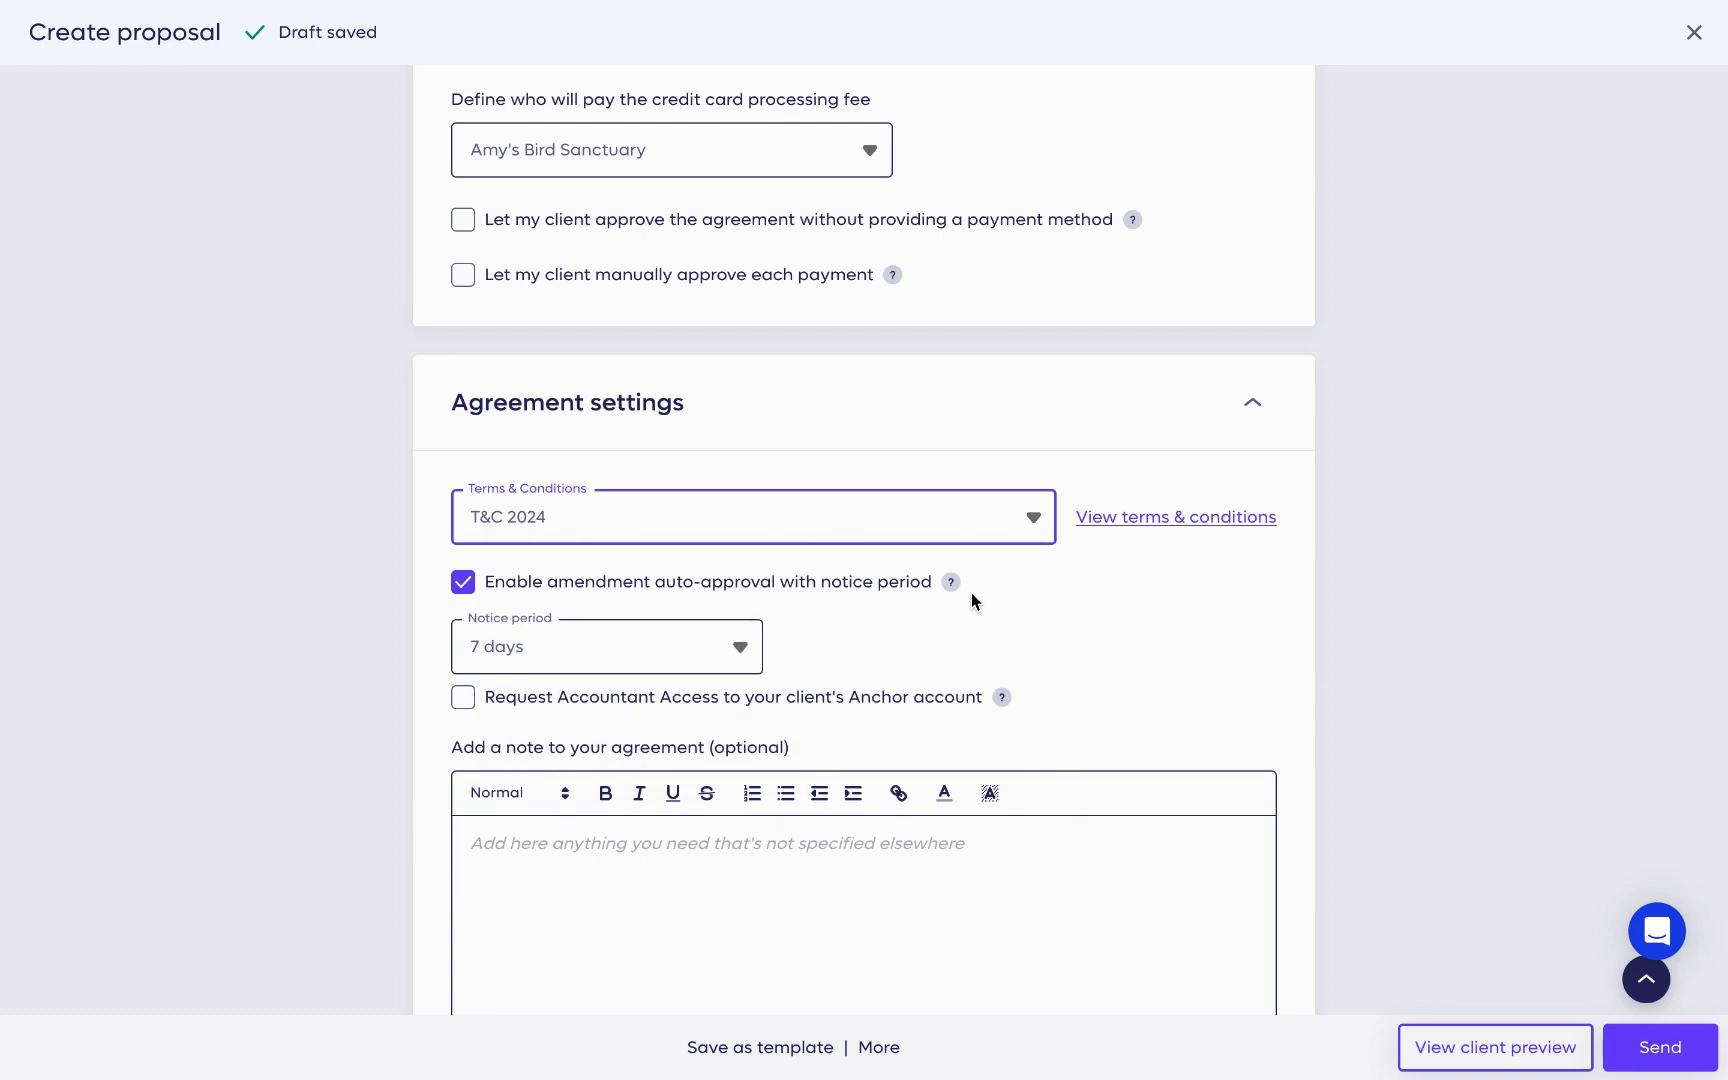
Set the amendment notice period to 14 days.
mouse_move(955, 586)
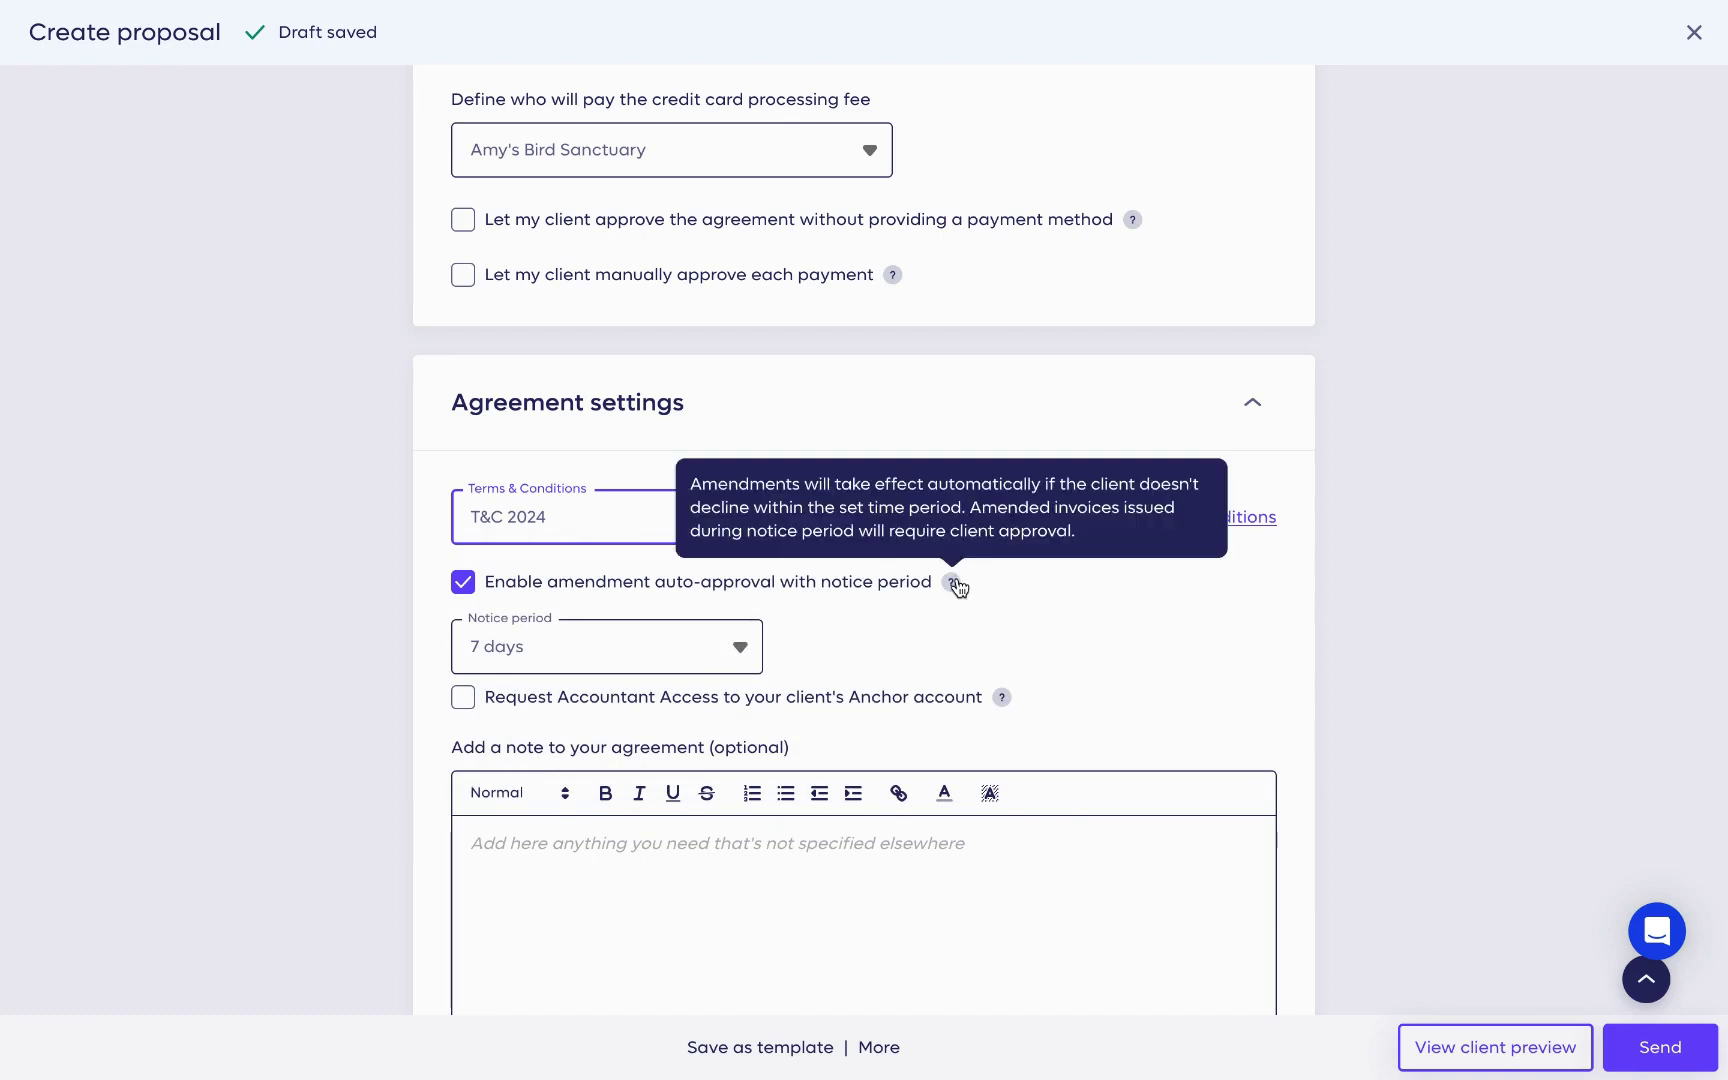
click(737, 644)
scroll(497, 876, down, 3)
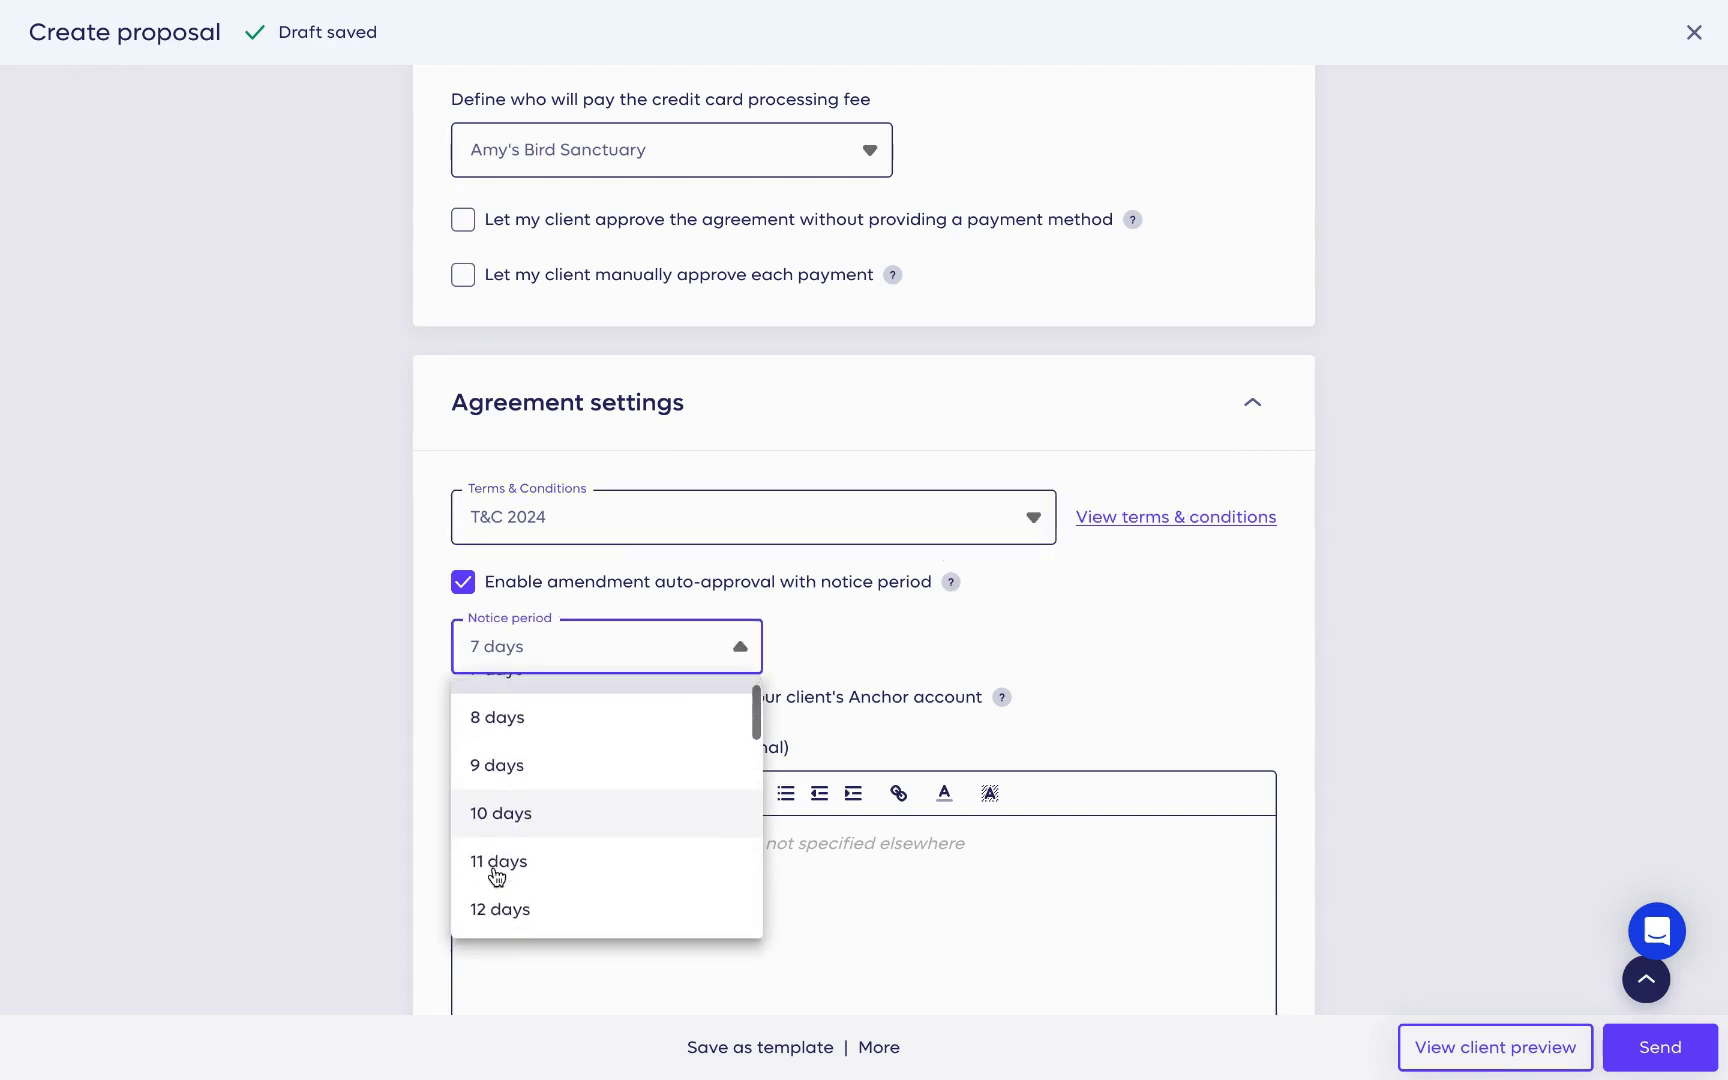
click(495, 883)
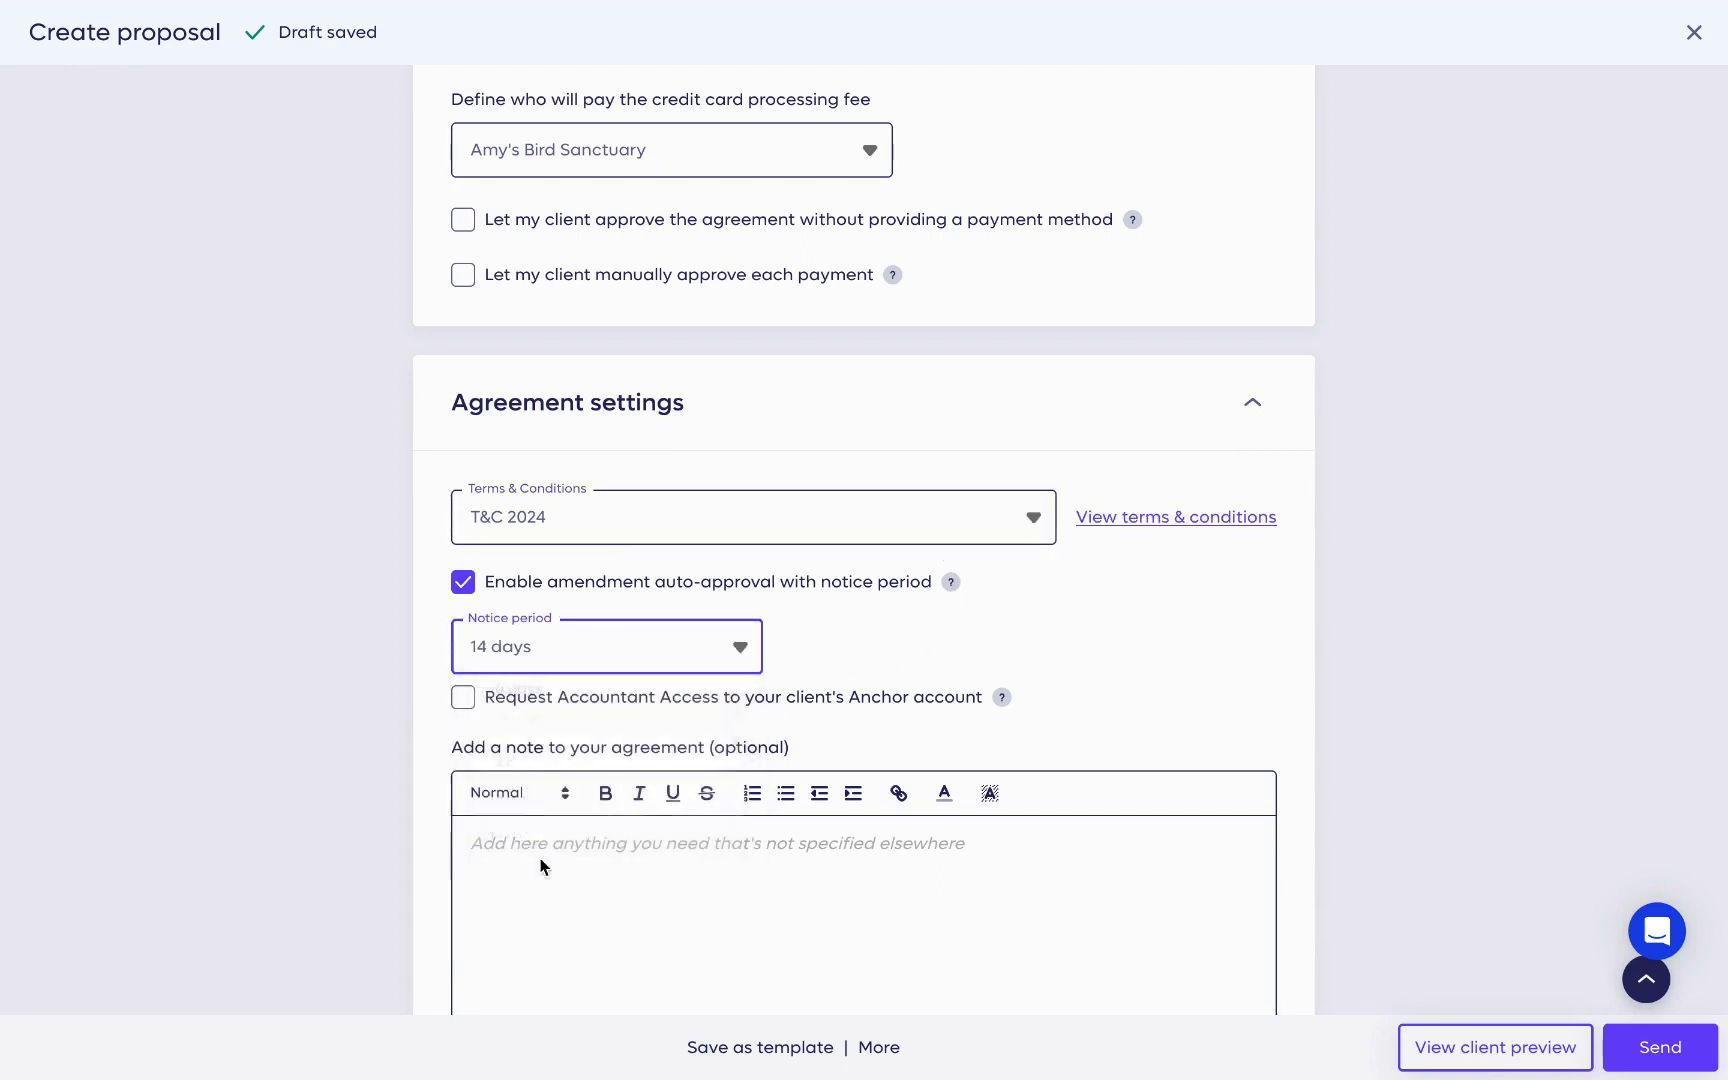
click(842, 647)
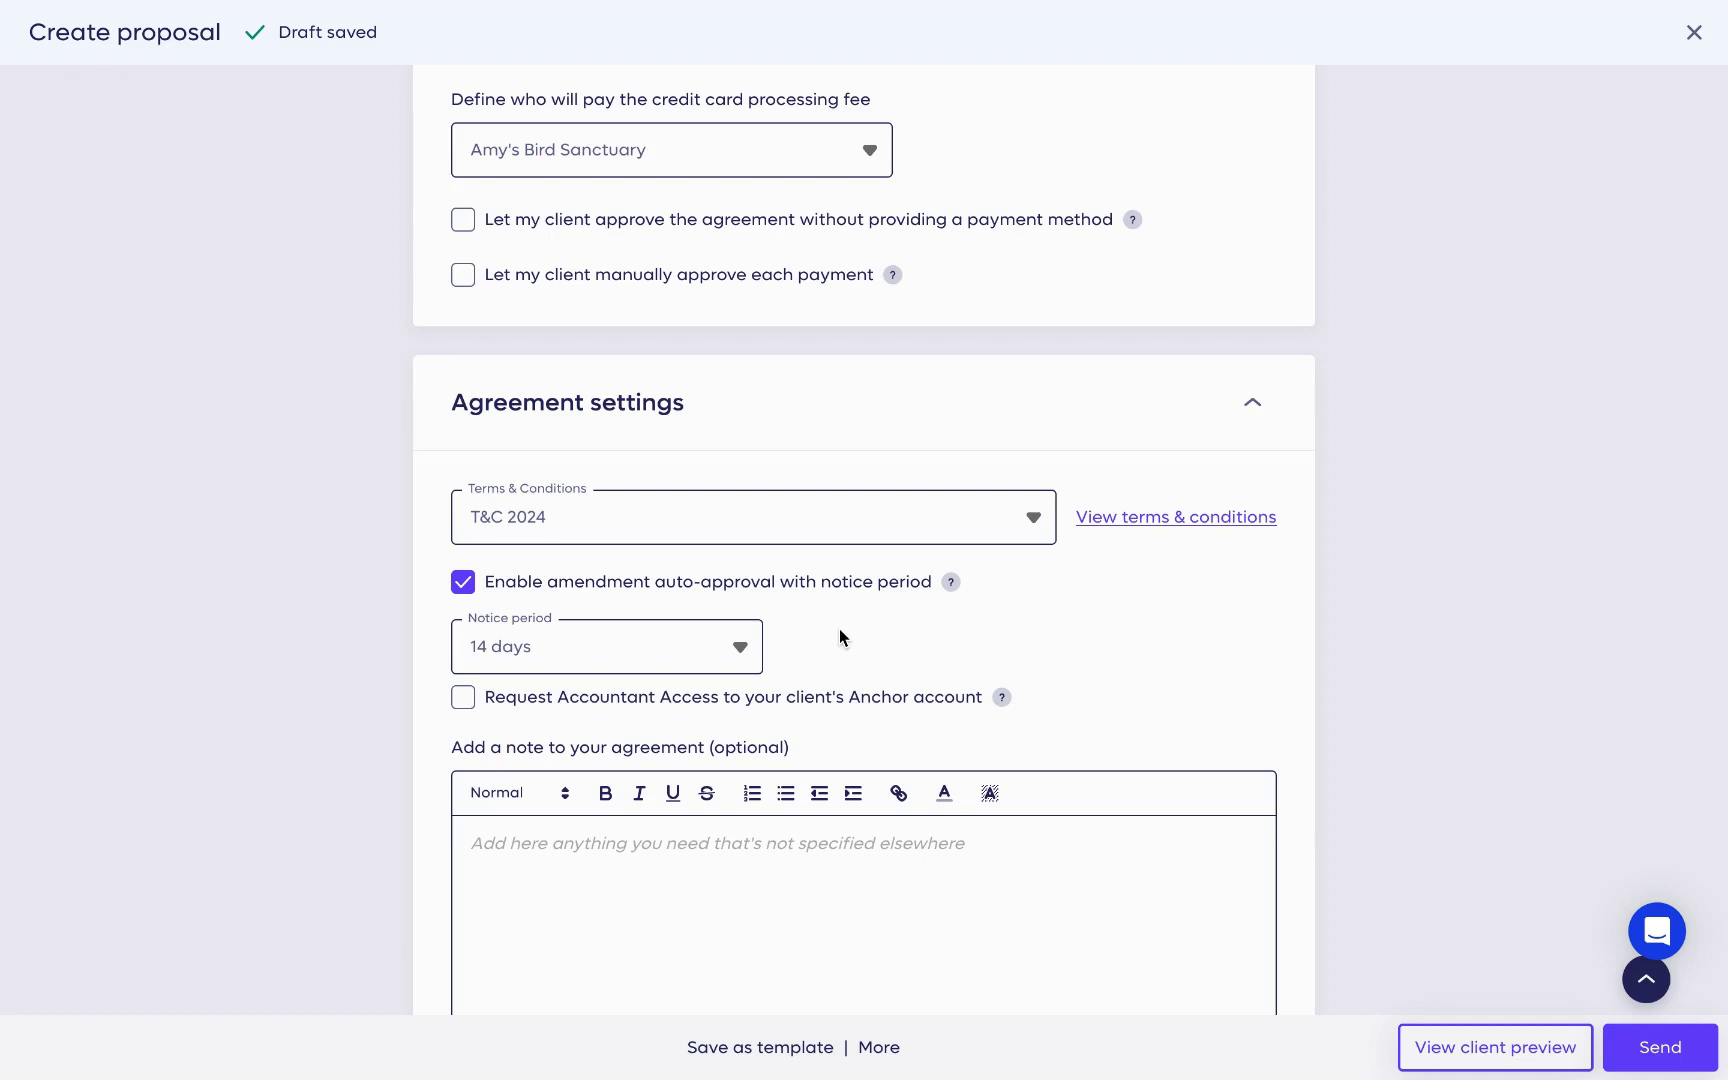
Add the note 'You can add any notes and links', hyperlink 'links', and return to Drafts.
click(936, 831)
text(You )
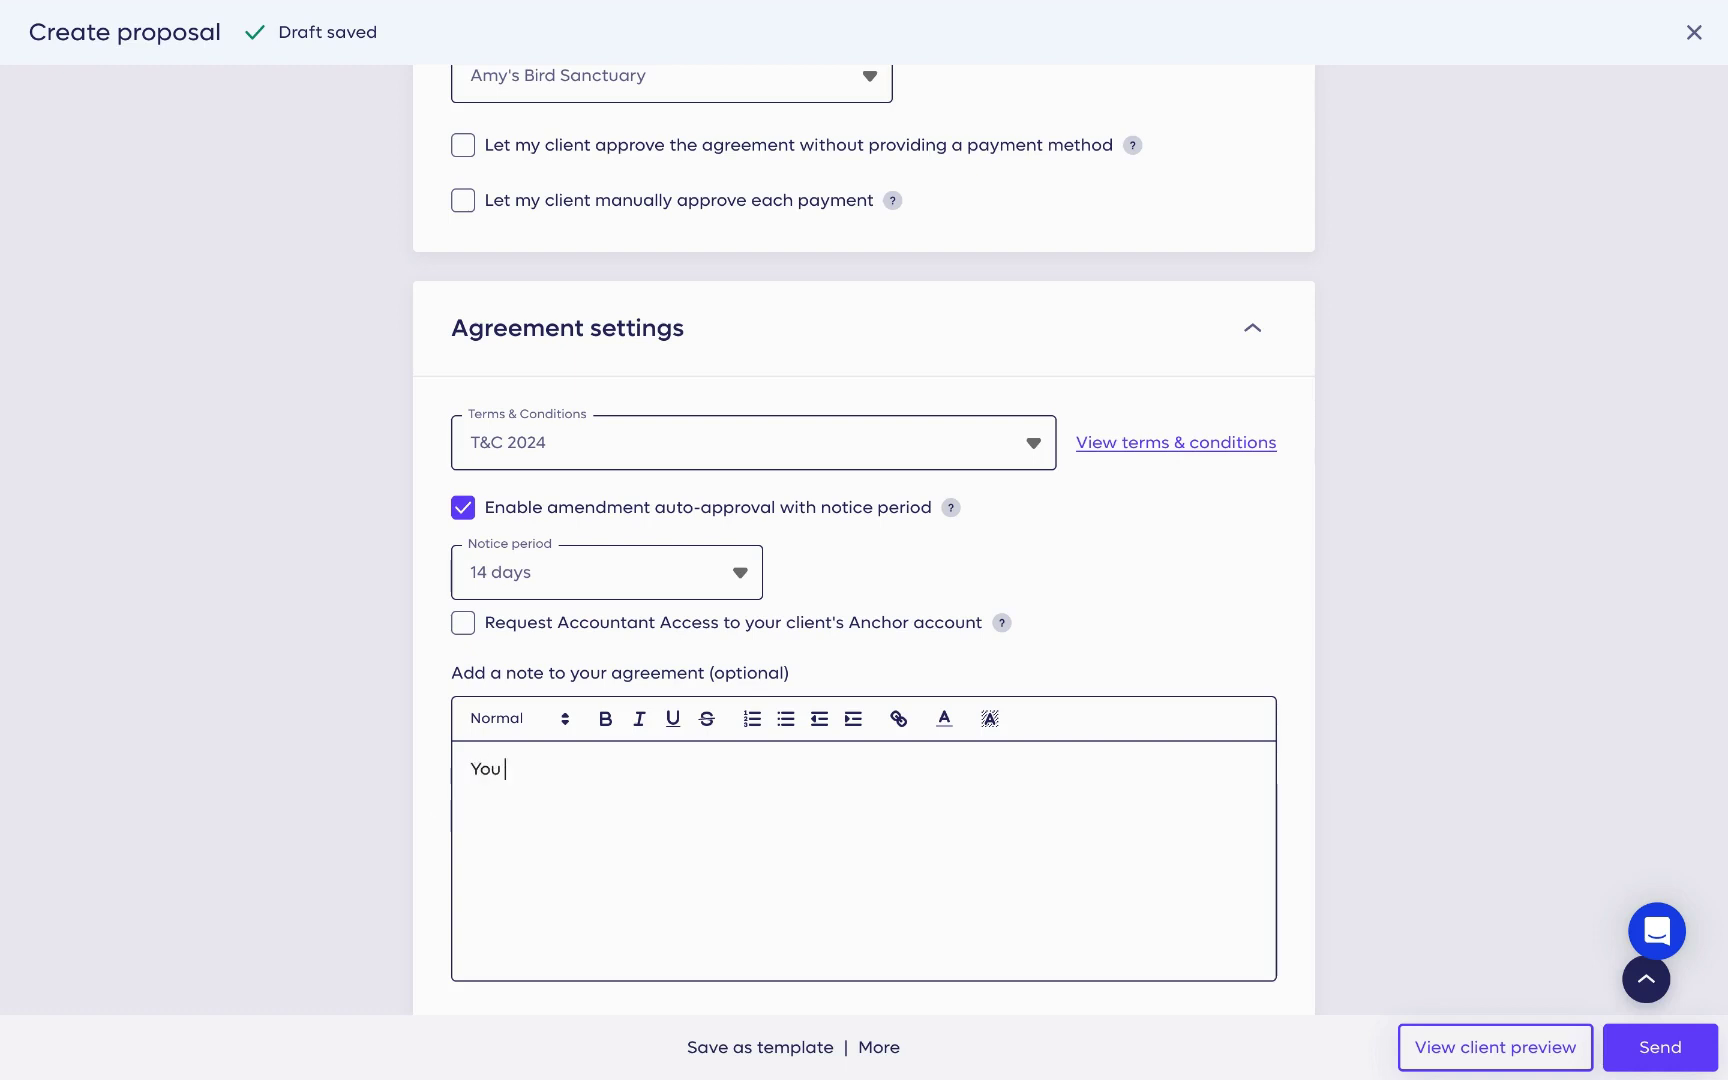
text(can add any notes and links)
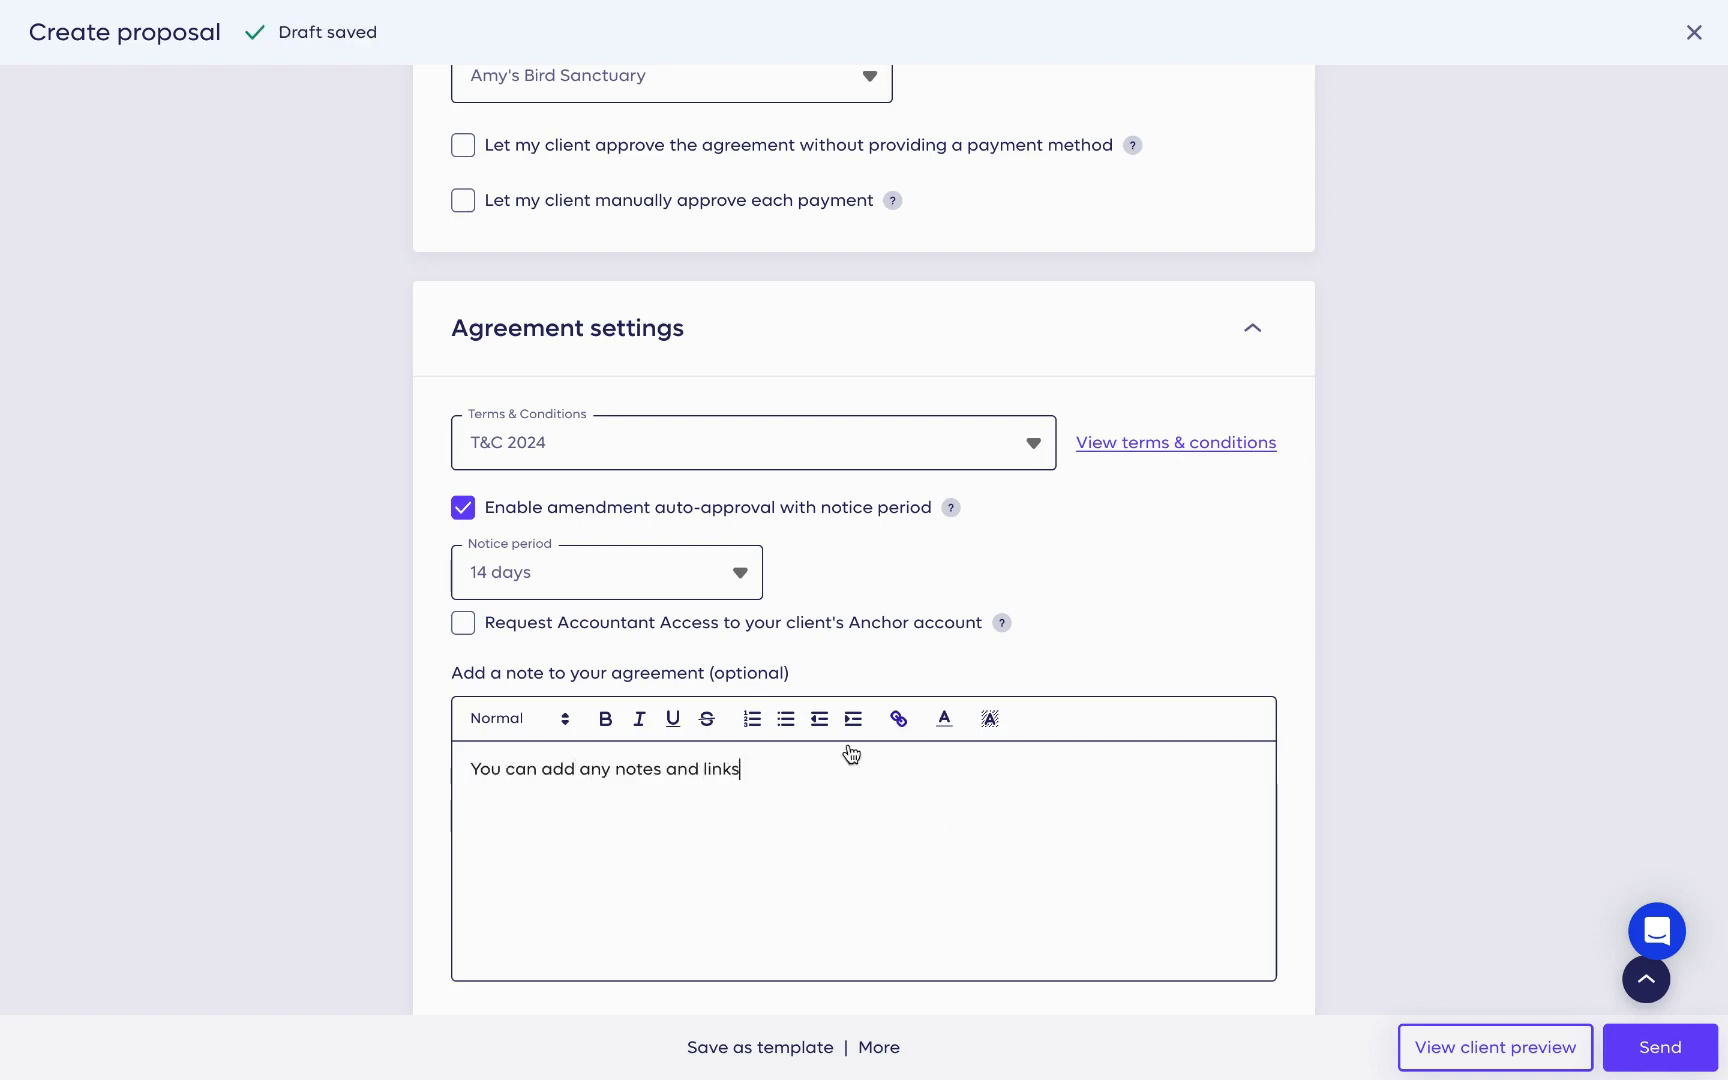
drag(791, 764, 704, 766)
click(898, 718)
click(873, 815)
click(1692, 58)
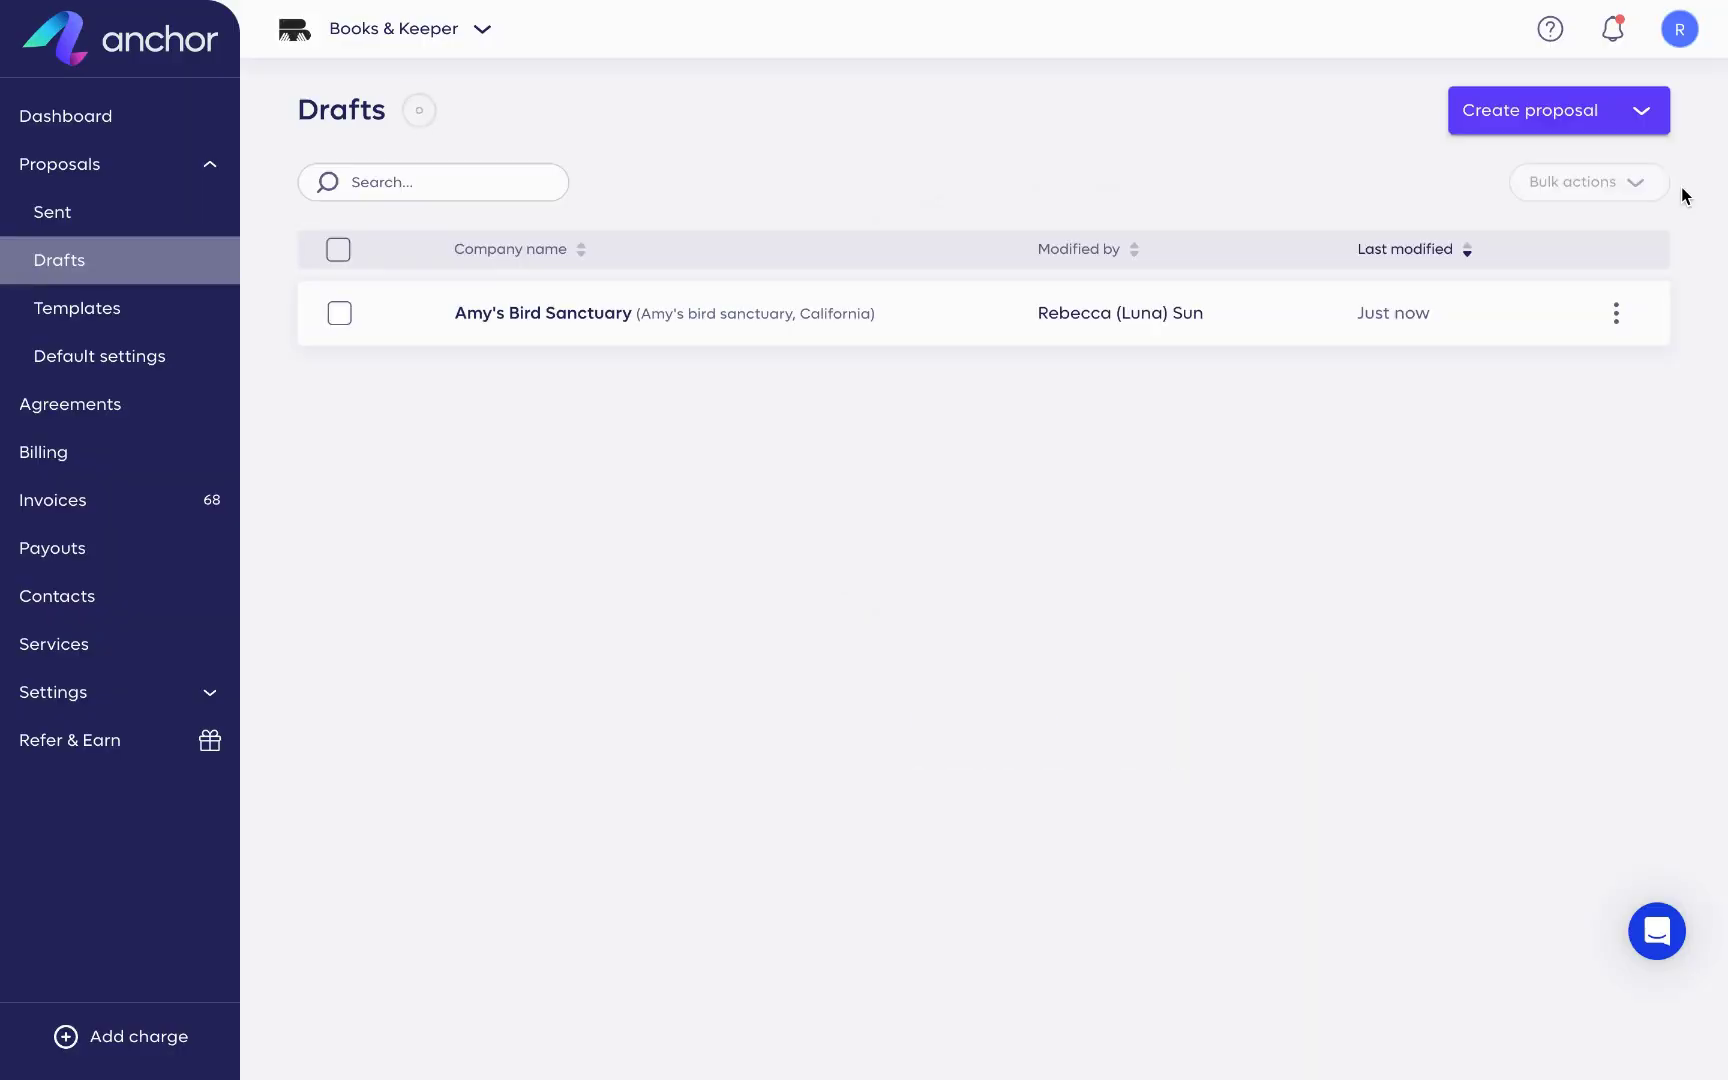